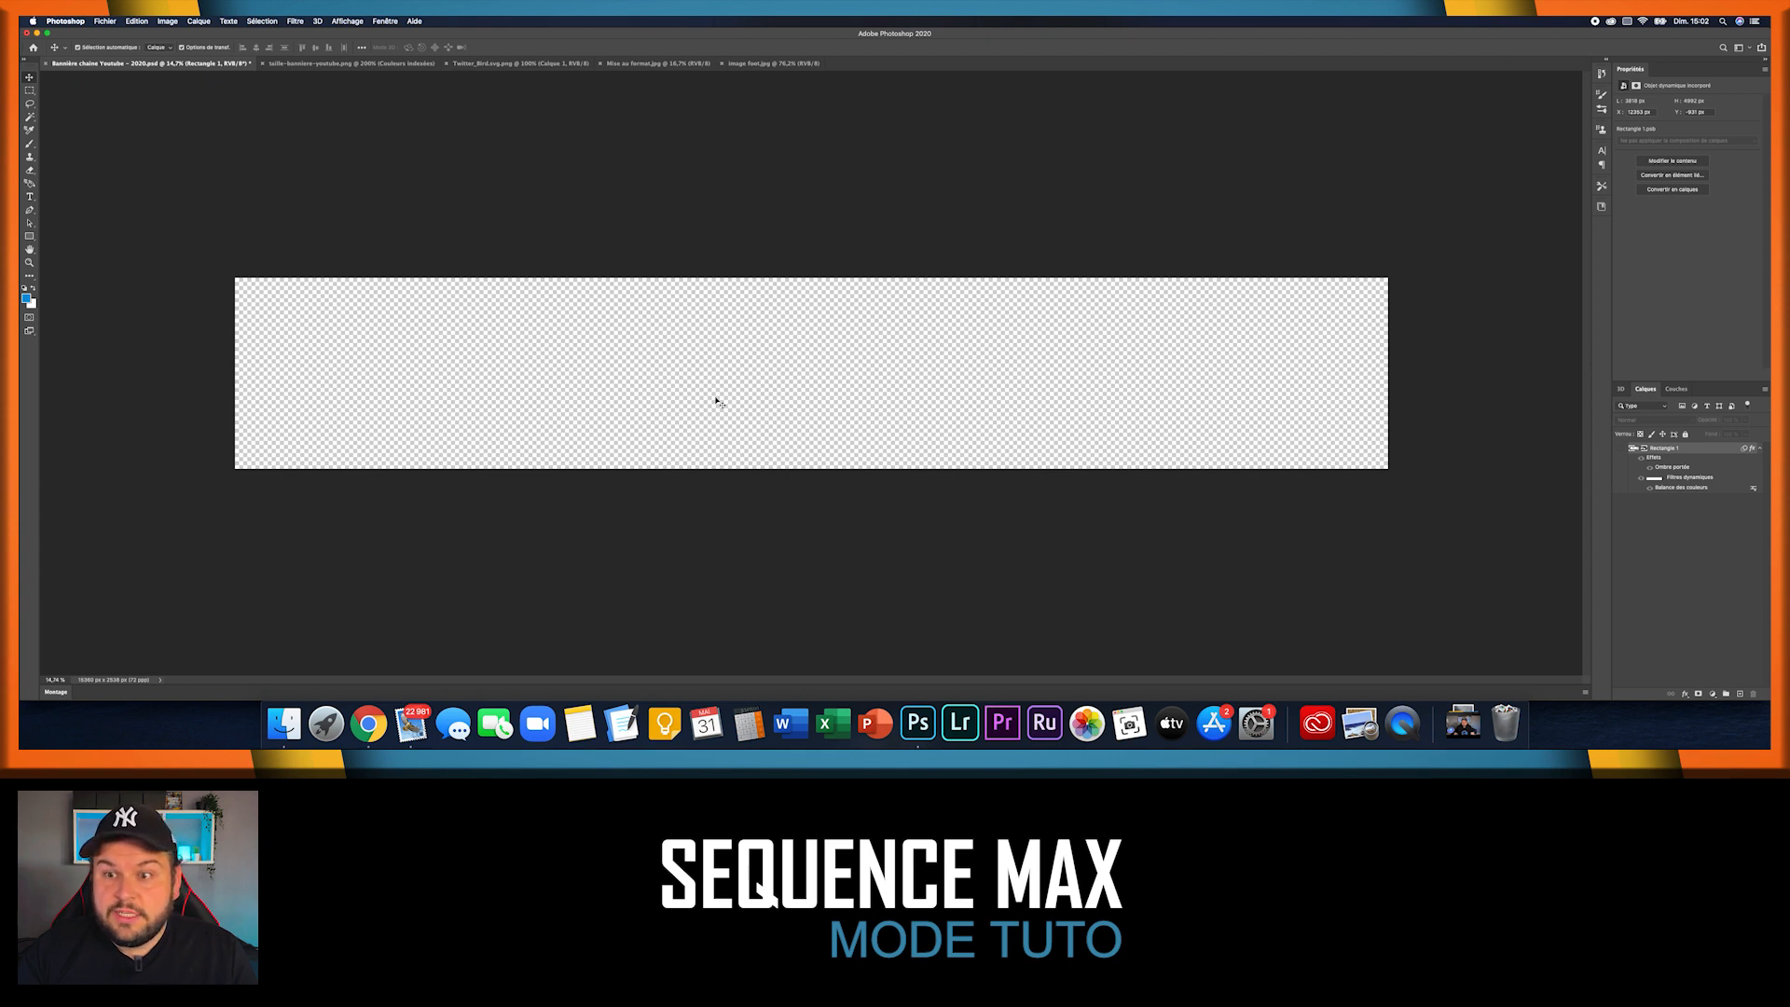
- Cover the whole canvas with a blue rectangle and draw a white-filled ellipse about 10000 by 1500 px in its middle
key(u)
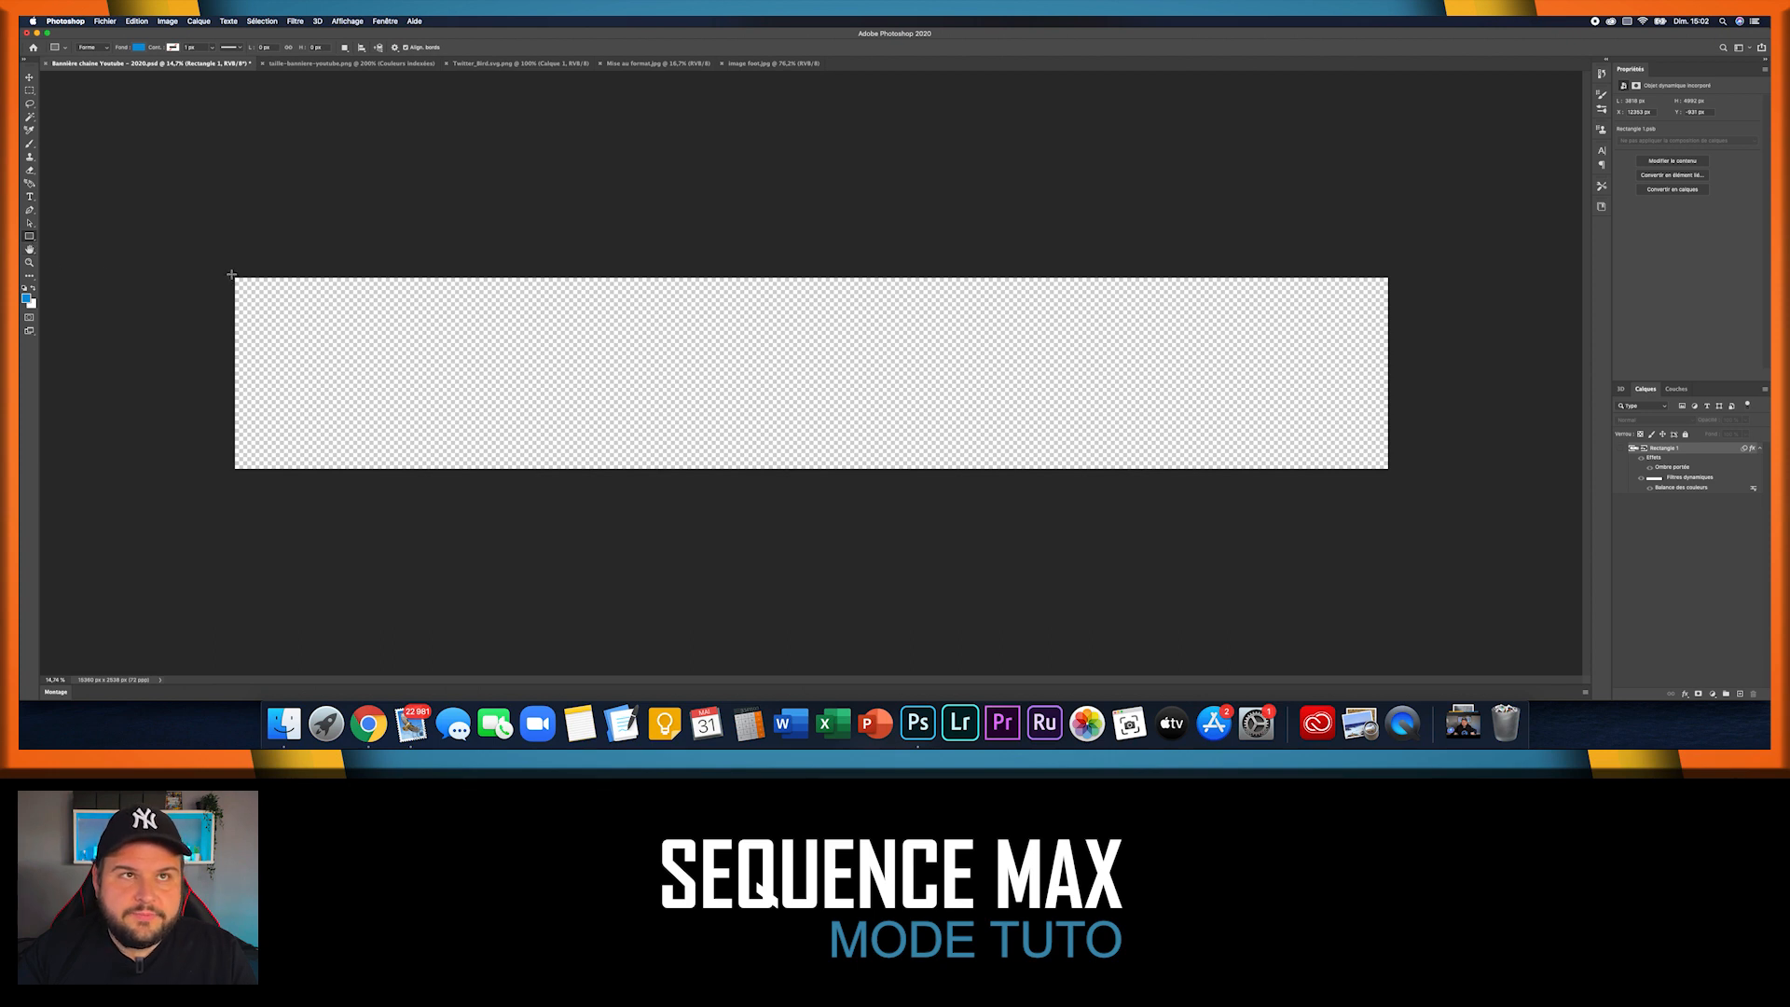
drag(232, 276, 1396, 478)
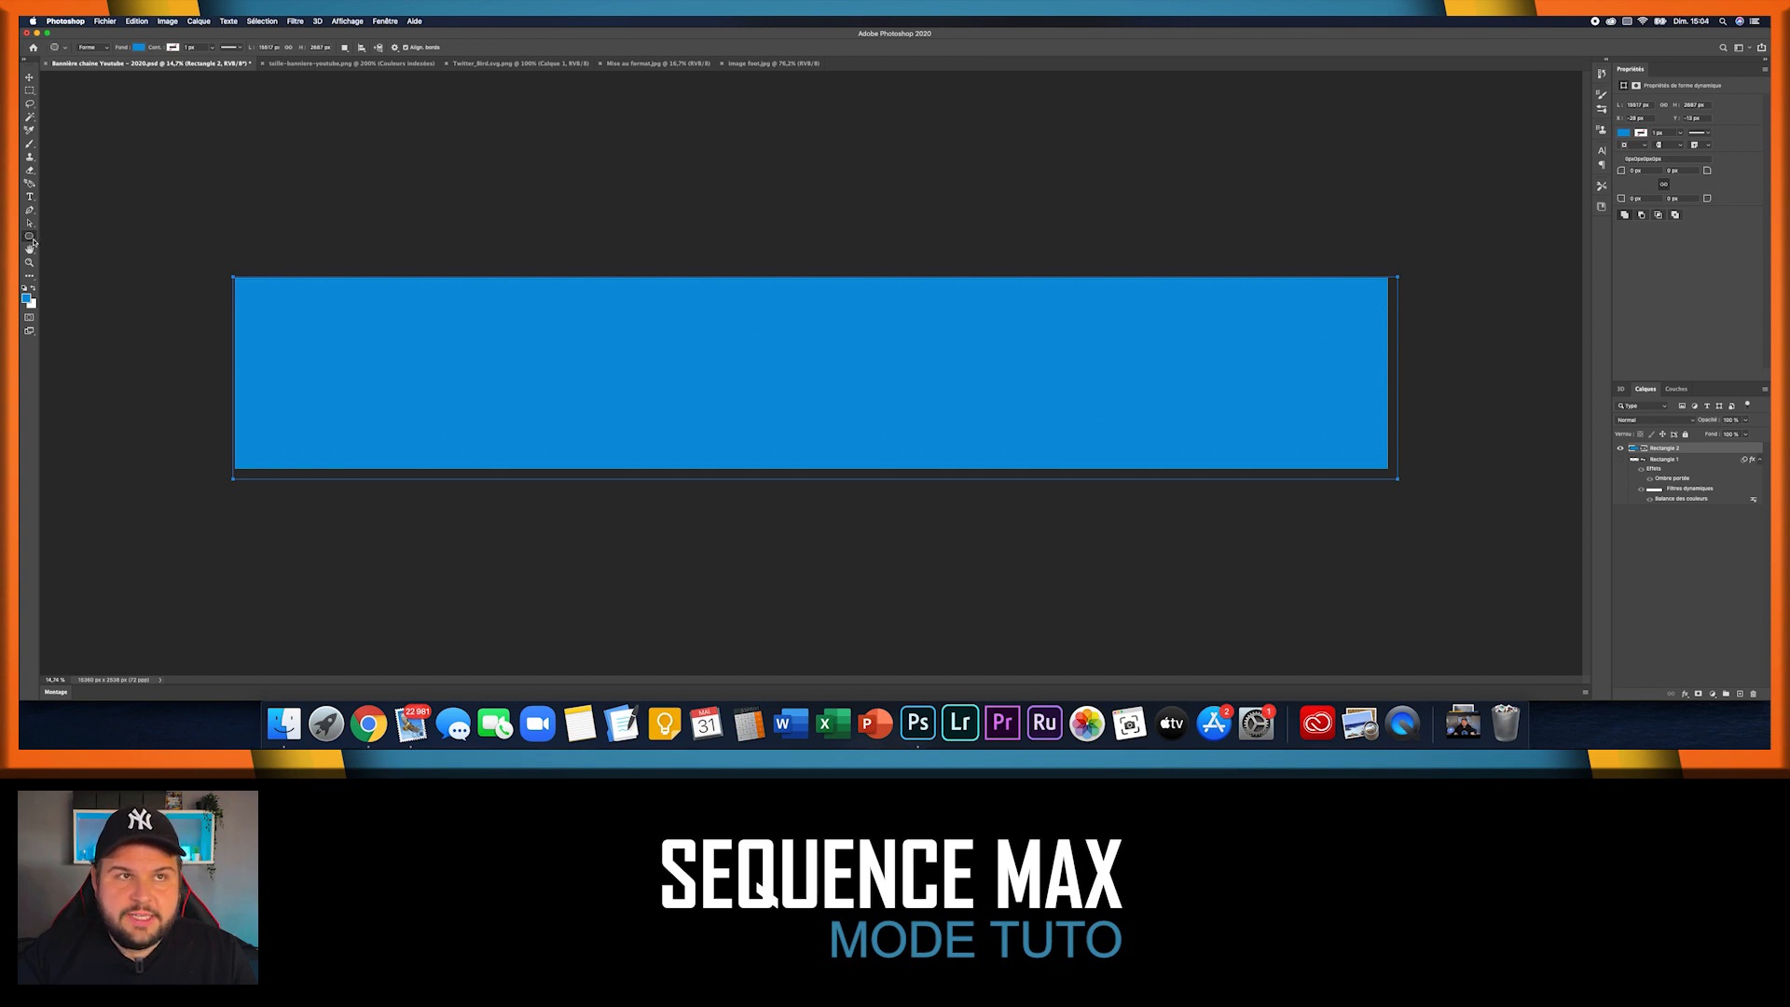
drag(426, 317, 1171, 429)
click(1625, 149)
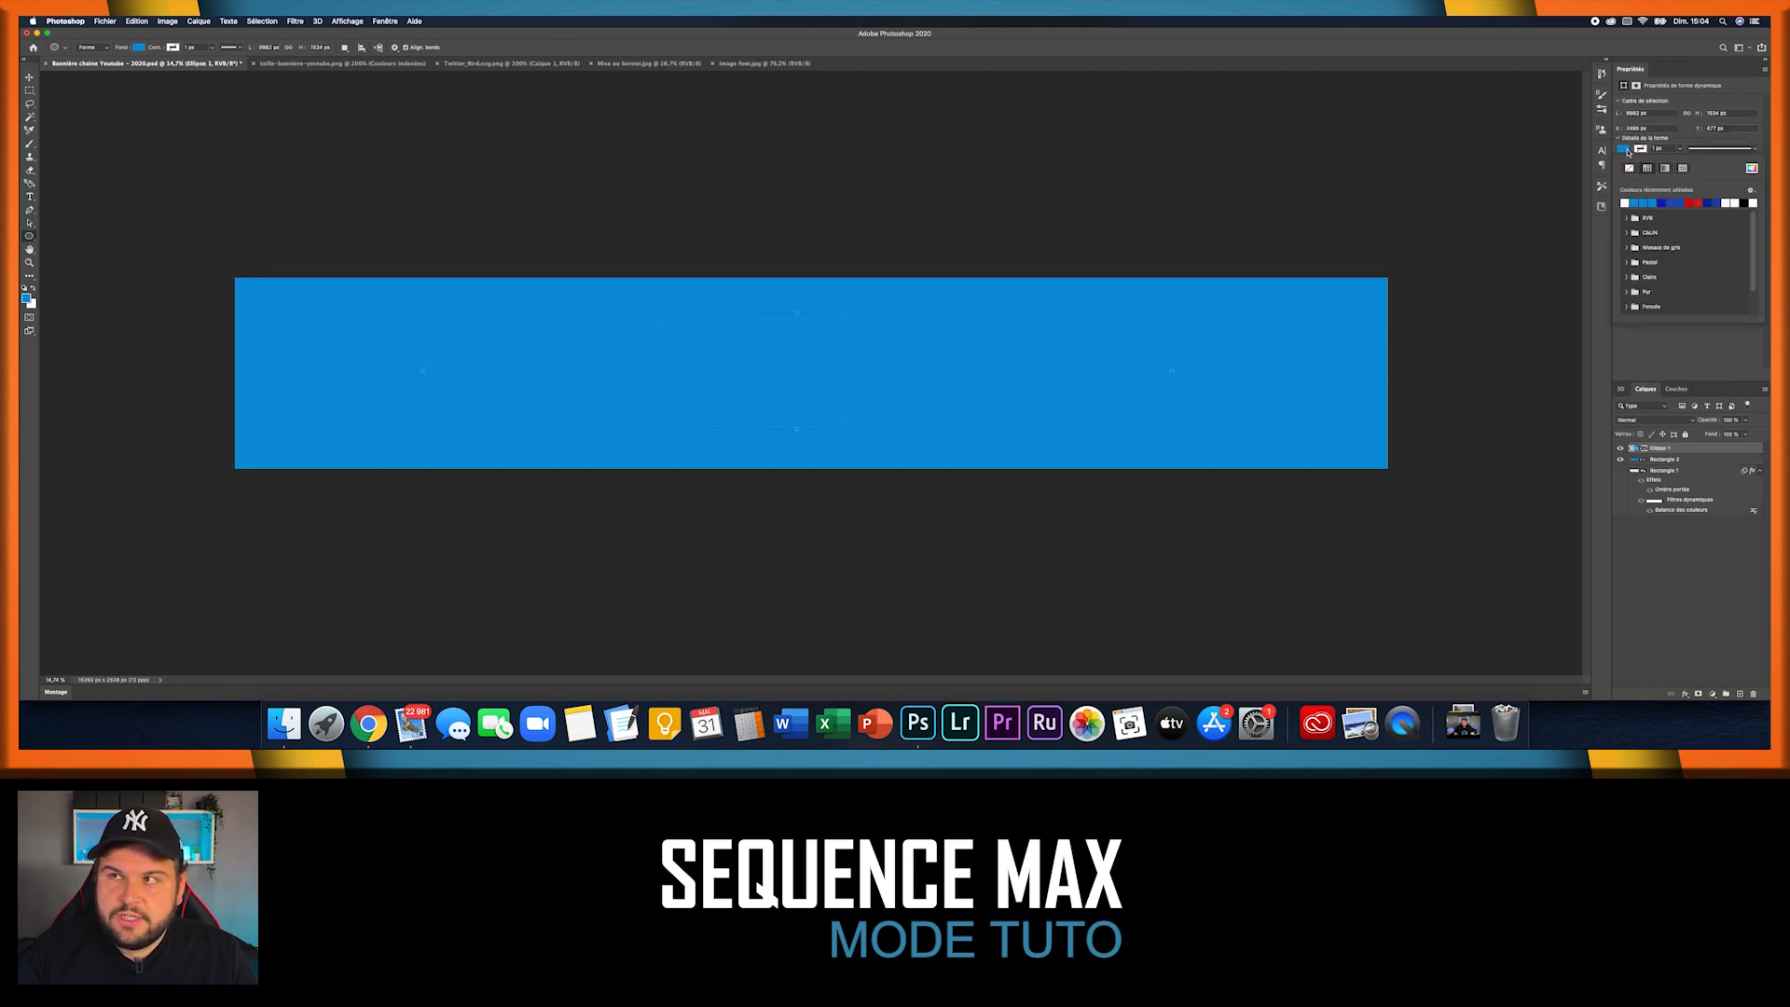
click(1624, 203)
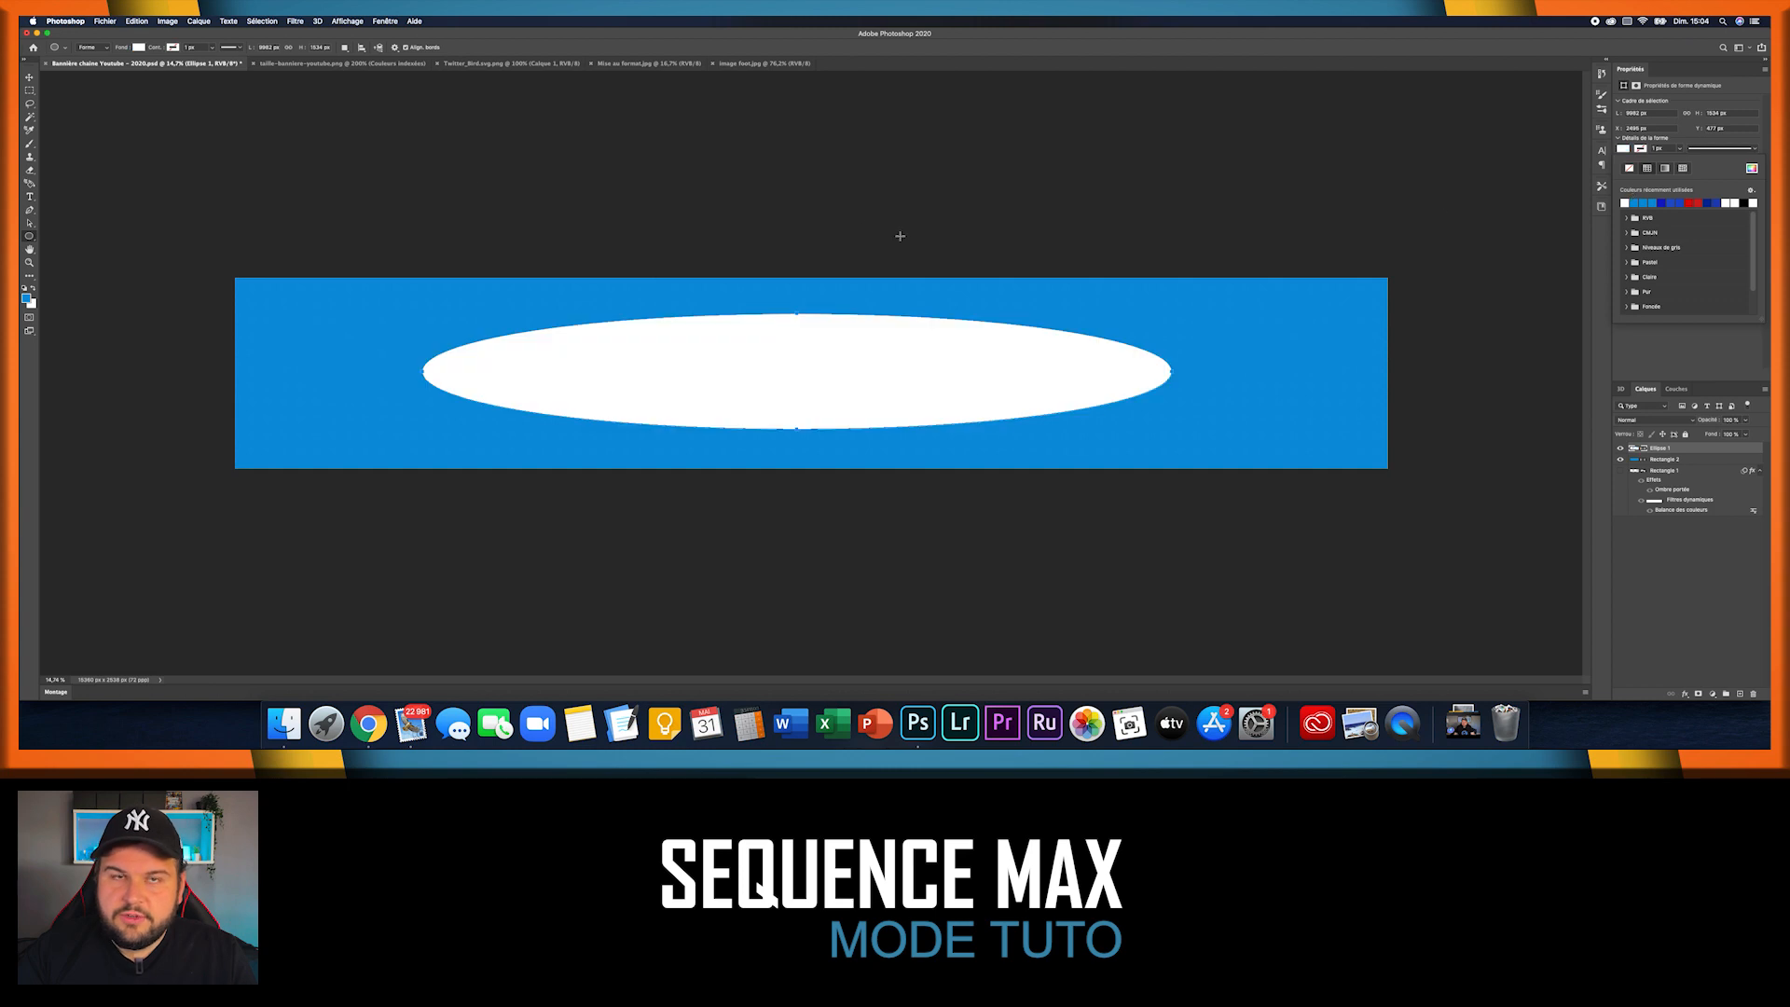
- Convert the white ellipse to a smart object and apply a strong Gaussian blur to make a soft central glow
click(30, 77)
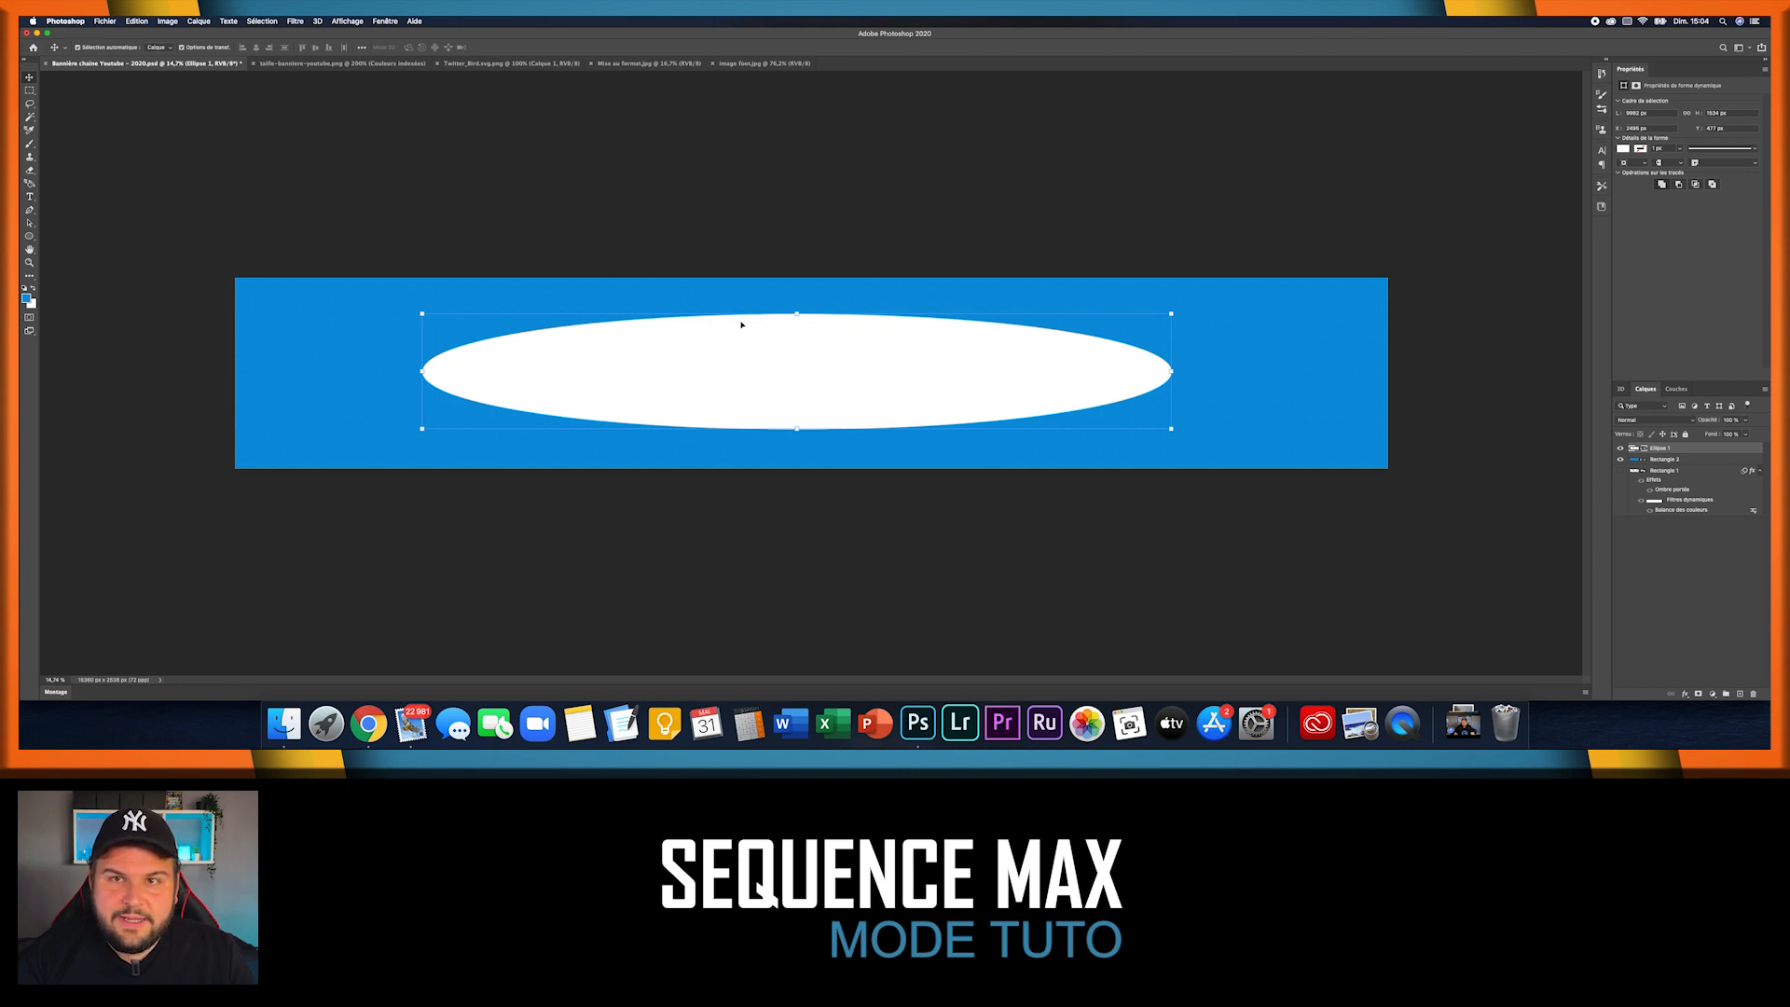
click(167, 23)
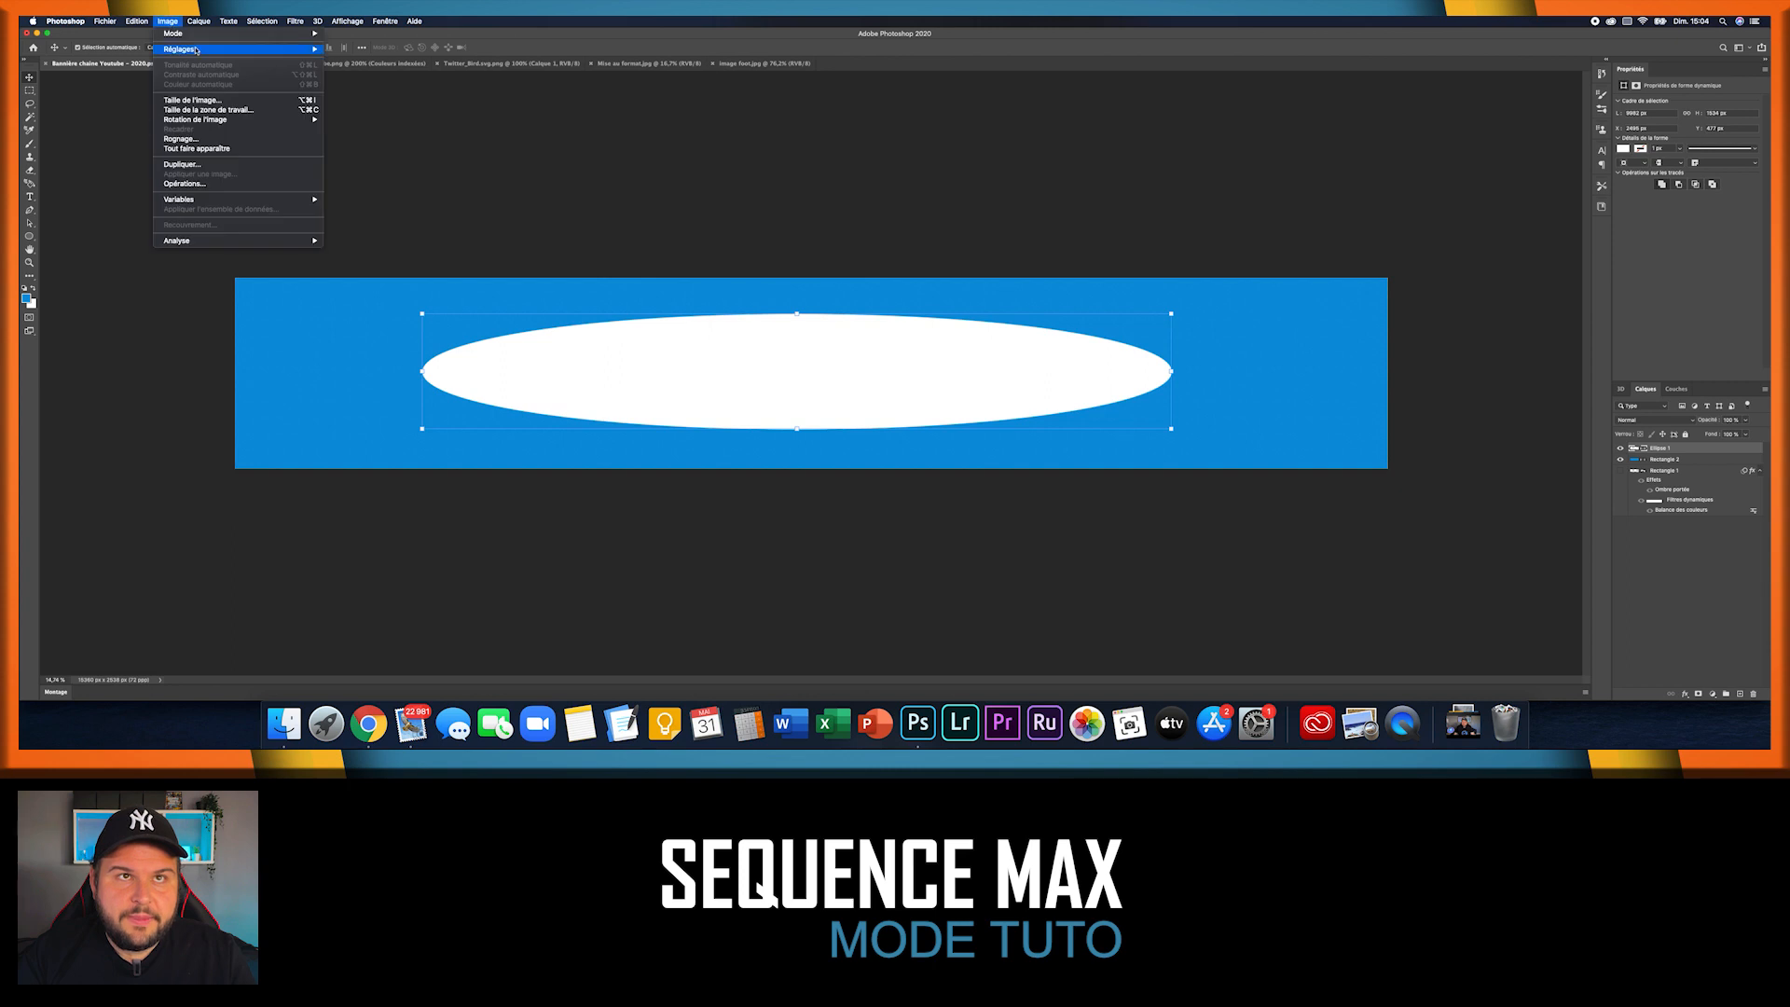
mouse_move(303, 32)
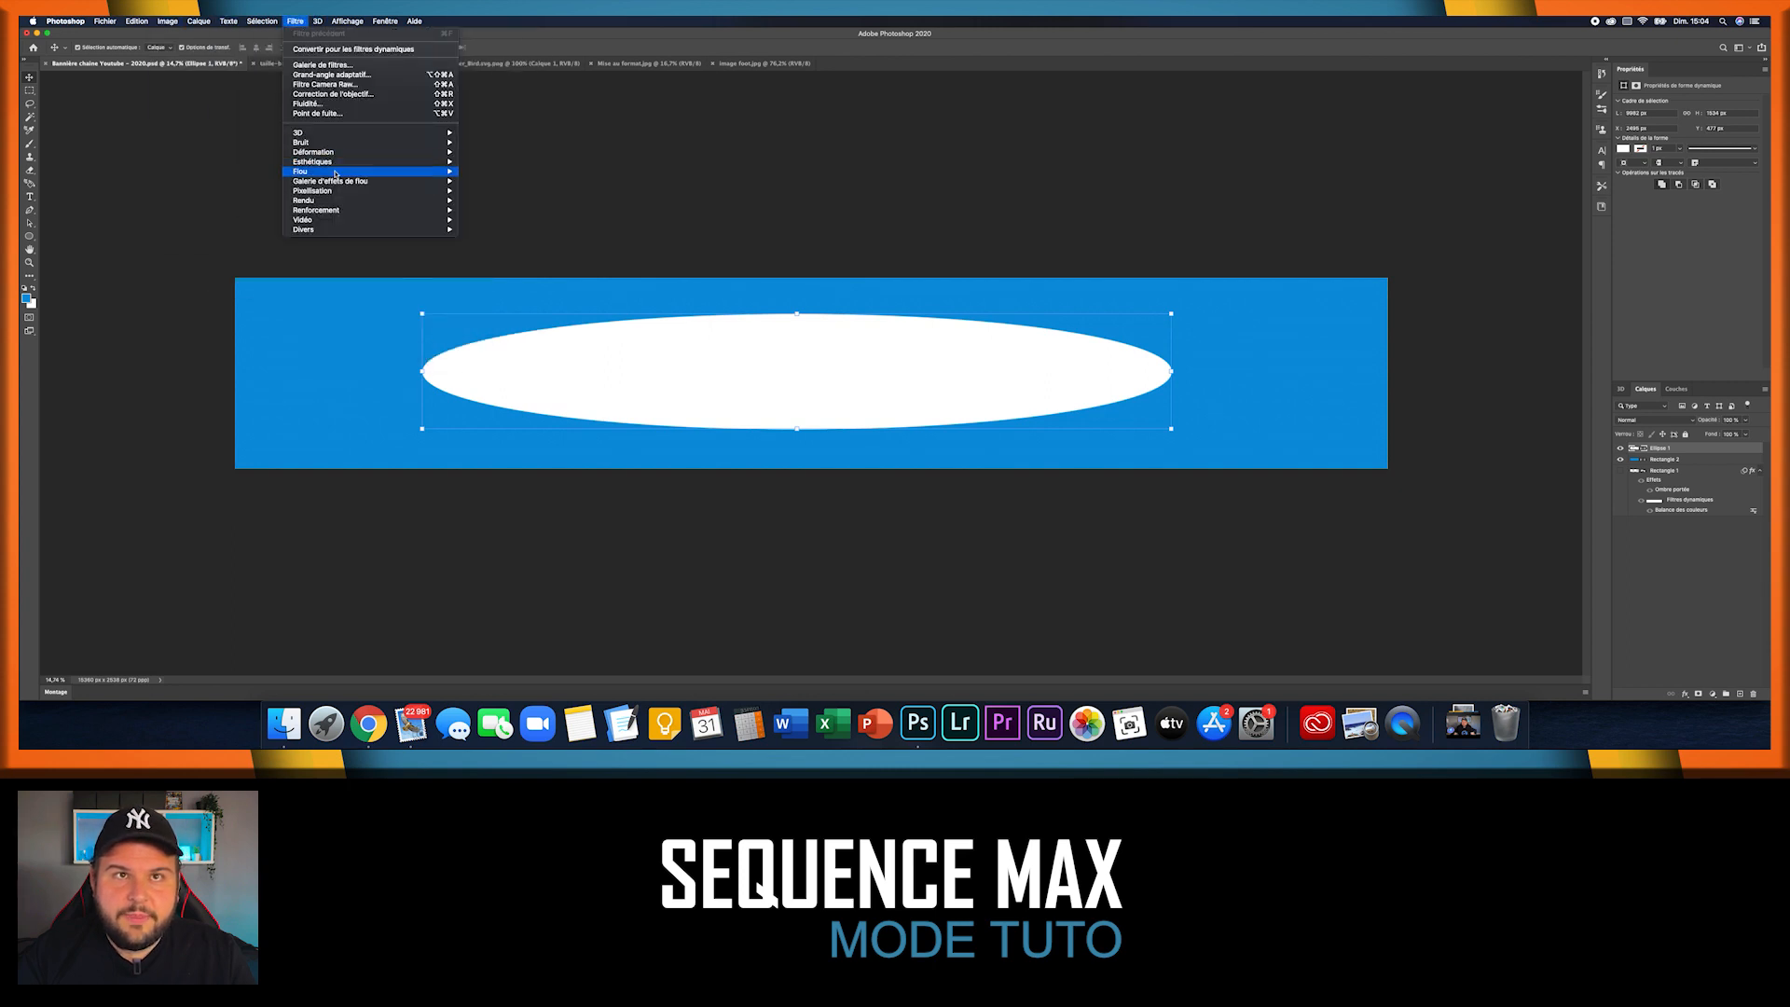
click(604, 249)
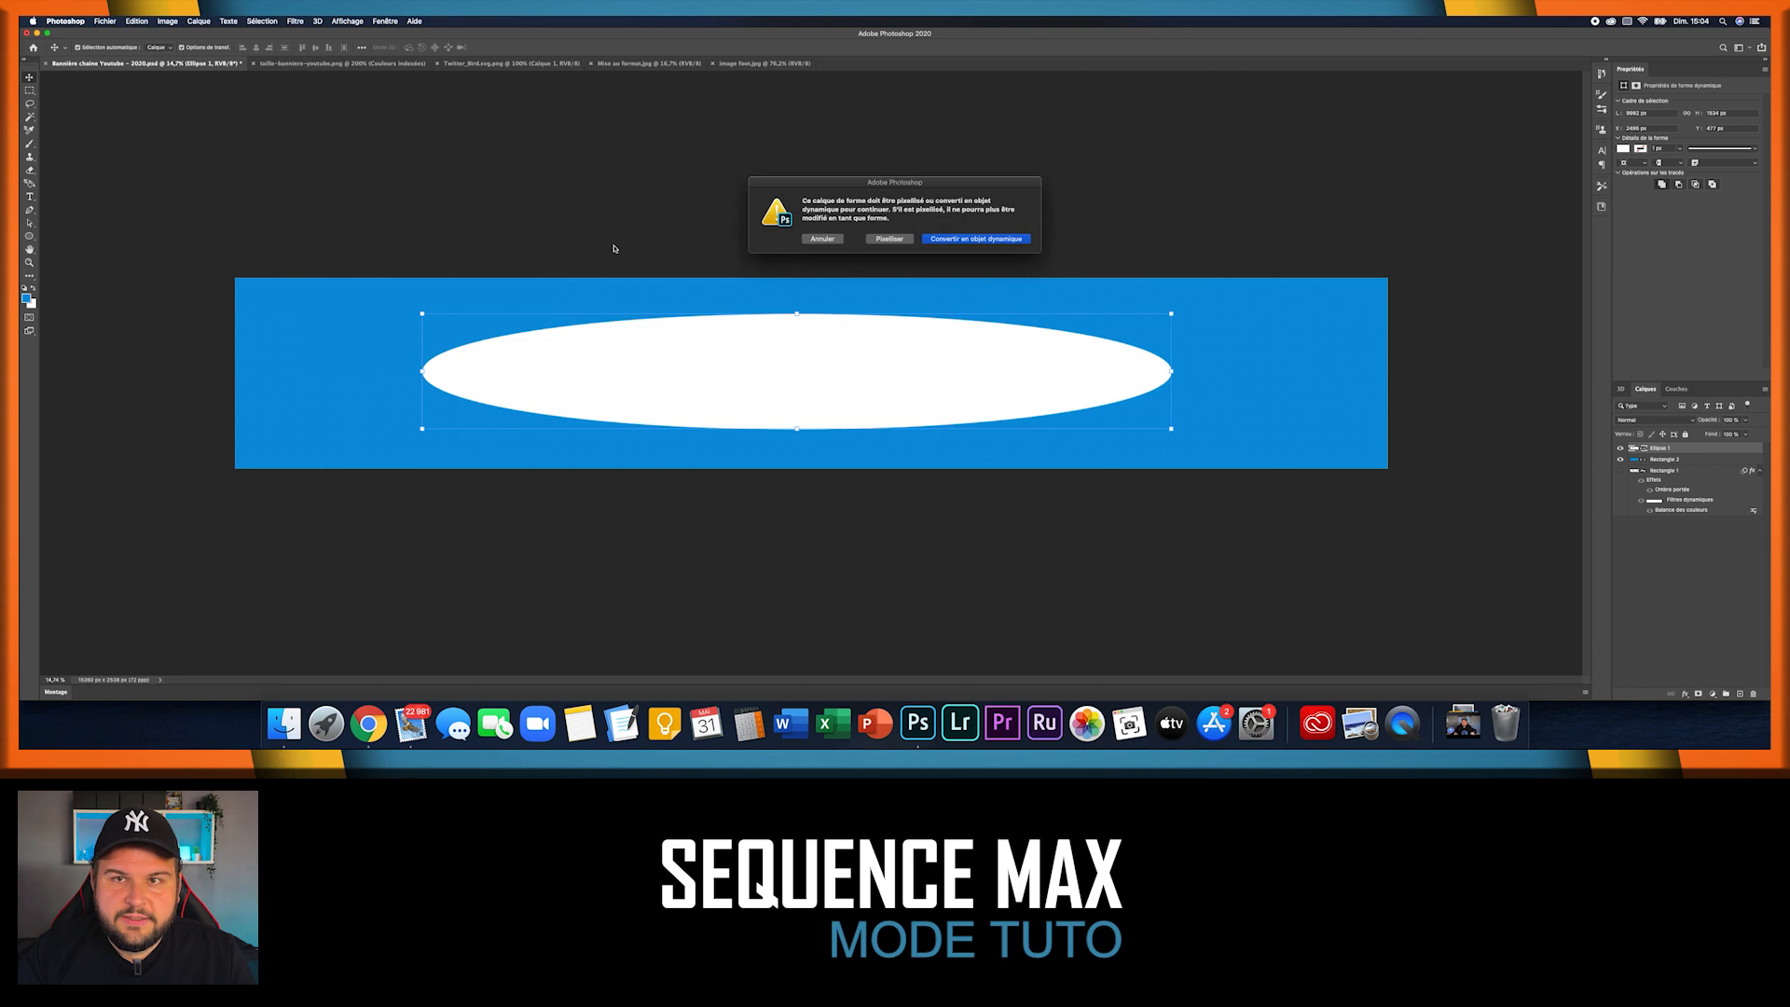
click(995, 240)
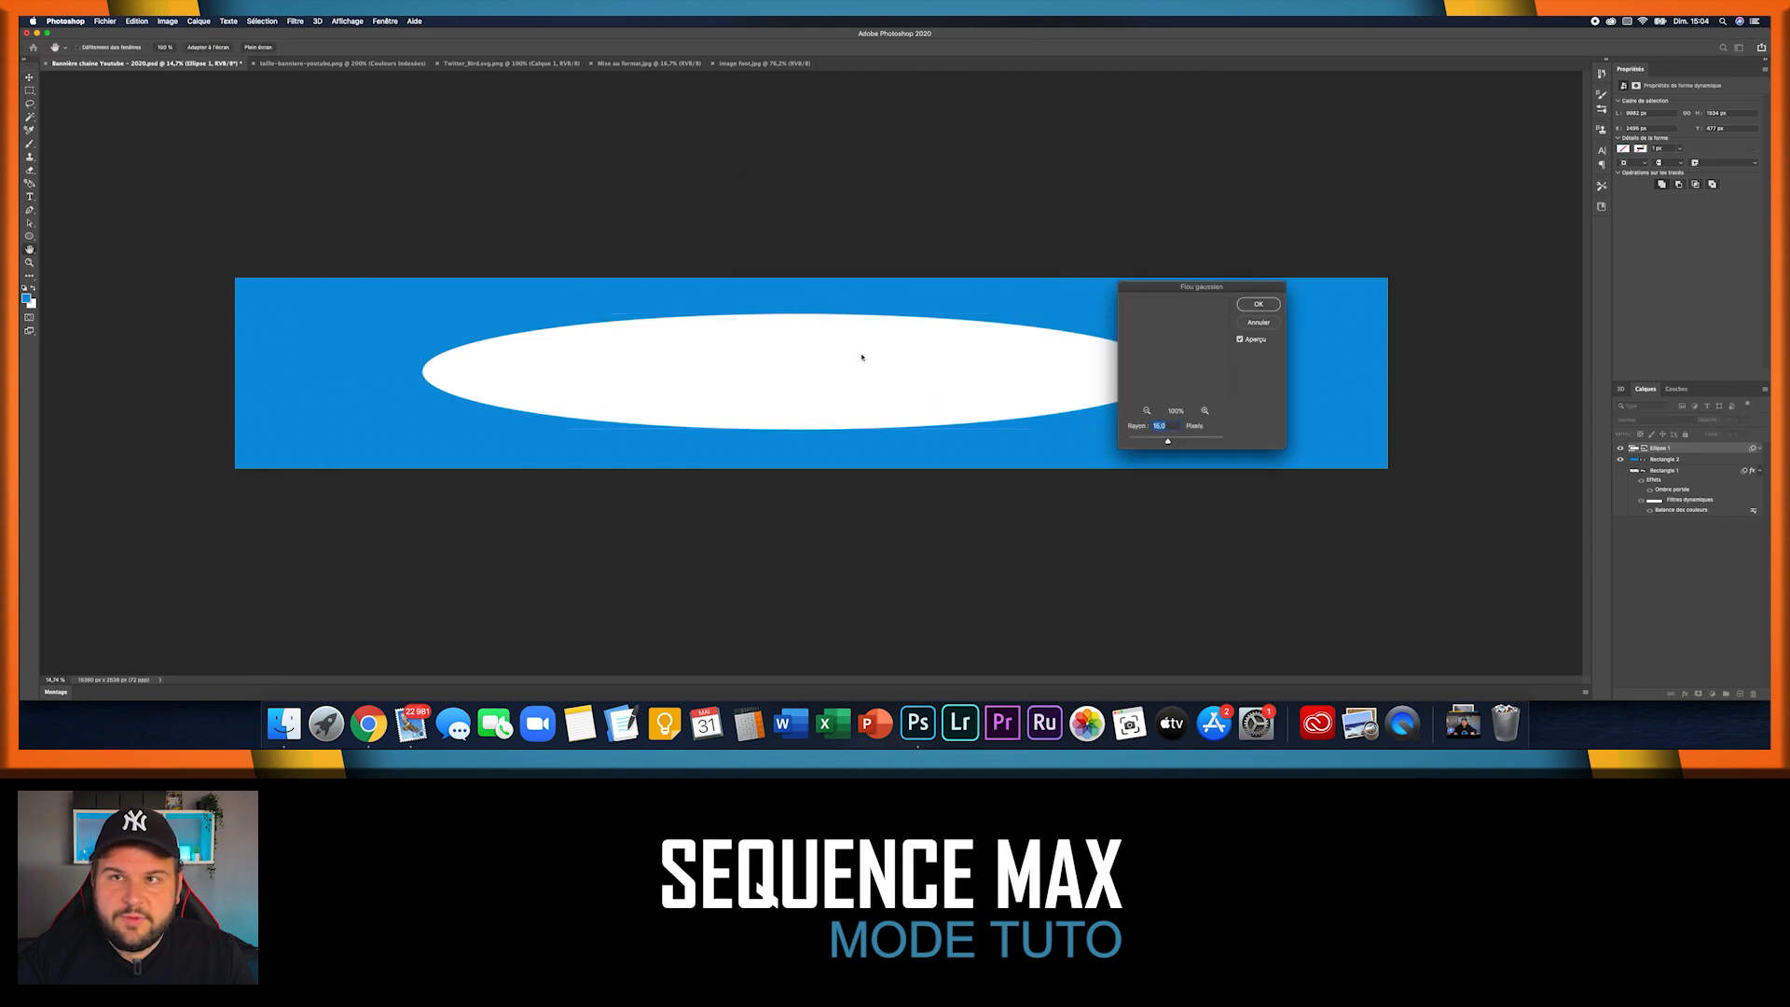
drag(1189, 442, 1213, 446)
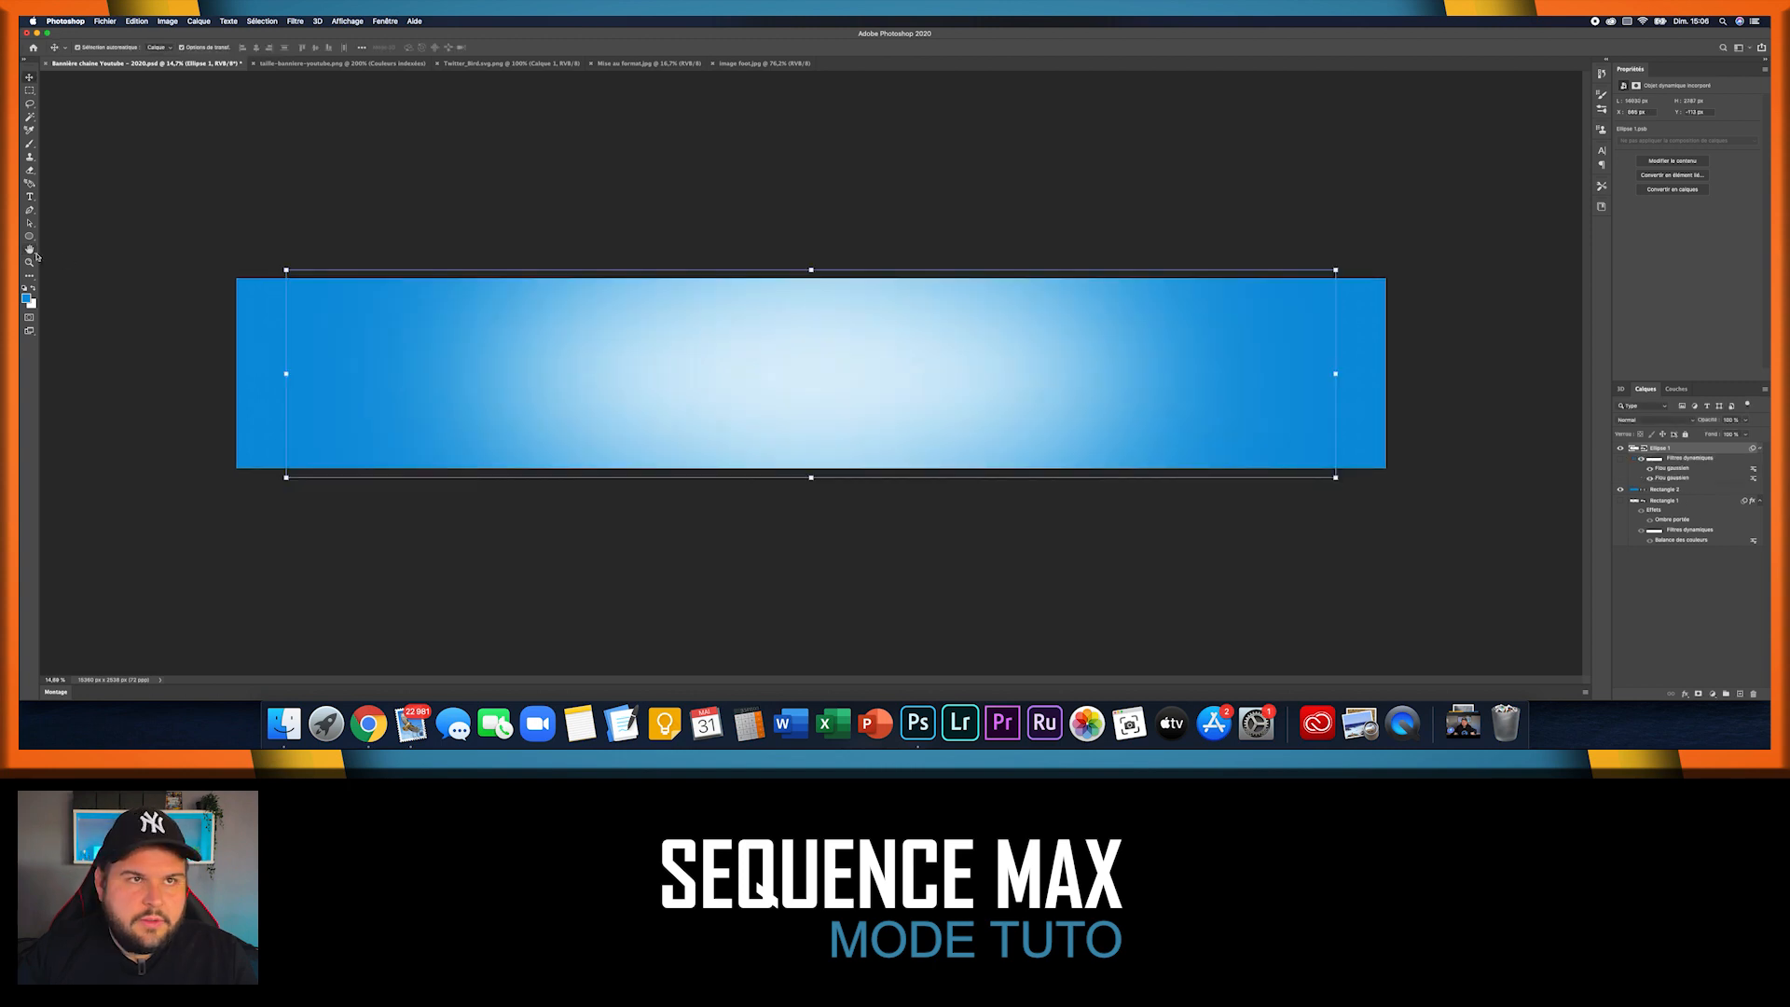
- Set the blurred ellipse layer's opacity to 70% in its blending options
click(30, 262)
alt+click(810, 287)
drag(810, 287, 845, 292)
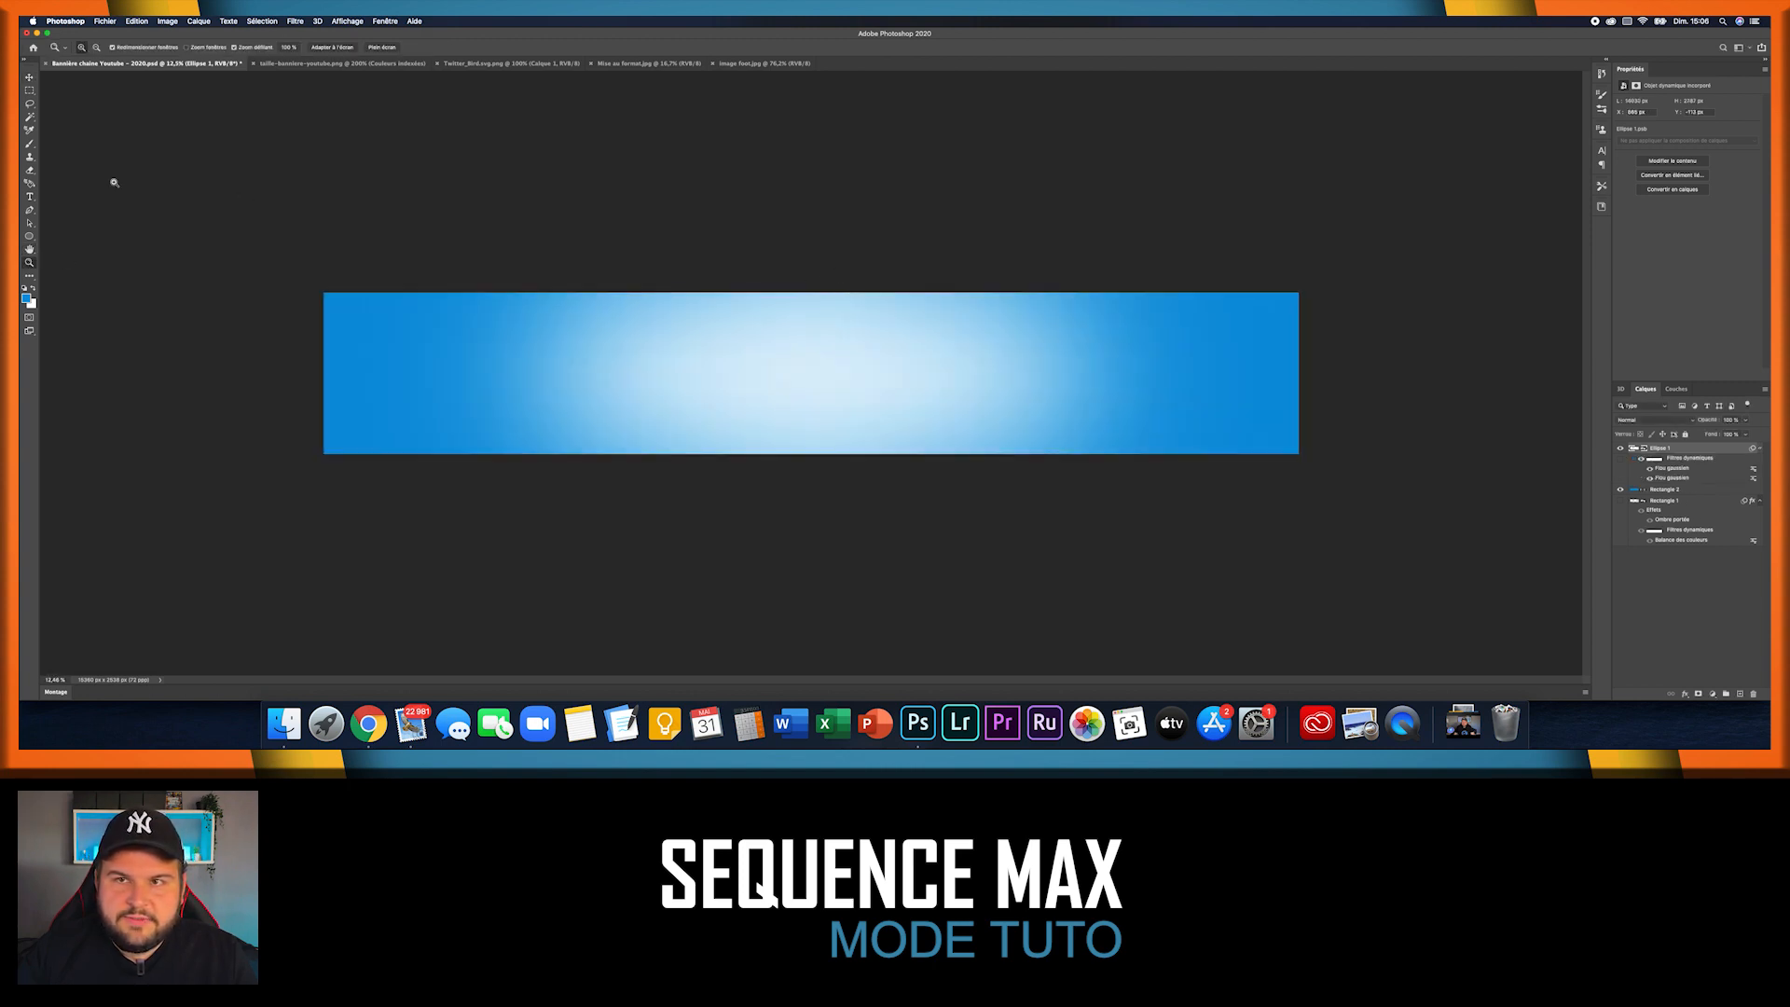
key(v)
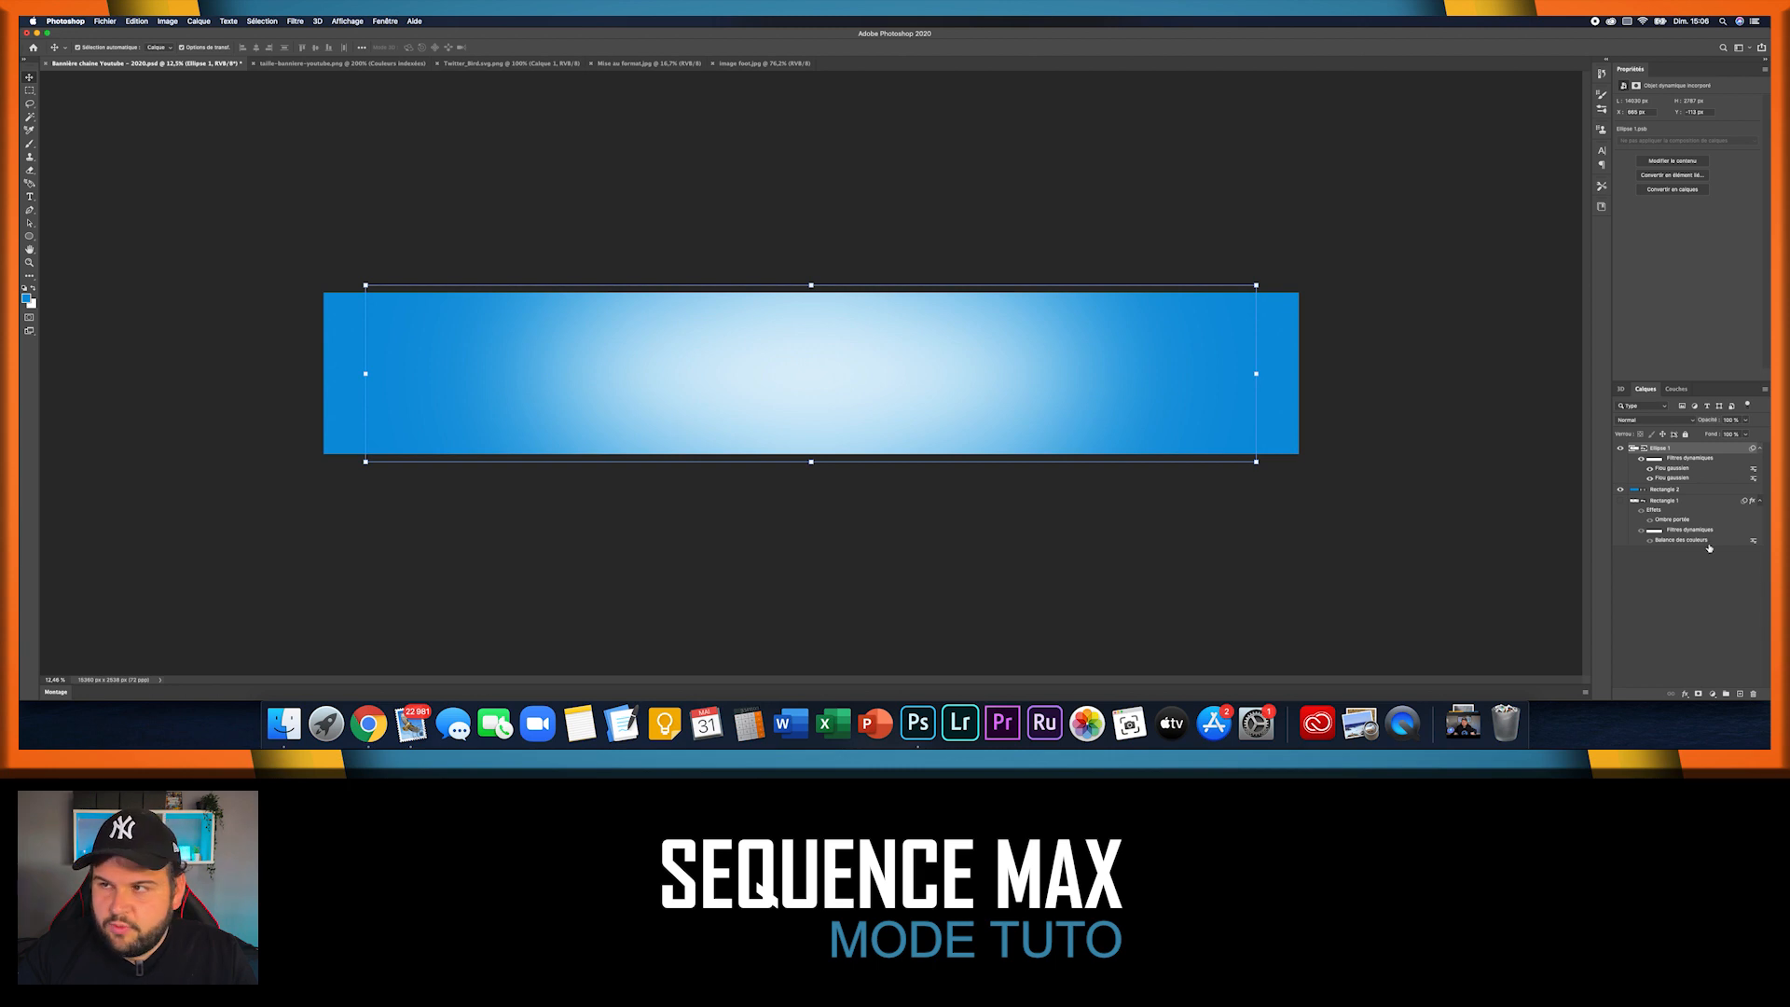
double_click(1669, 450)
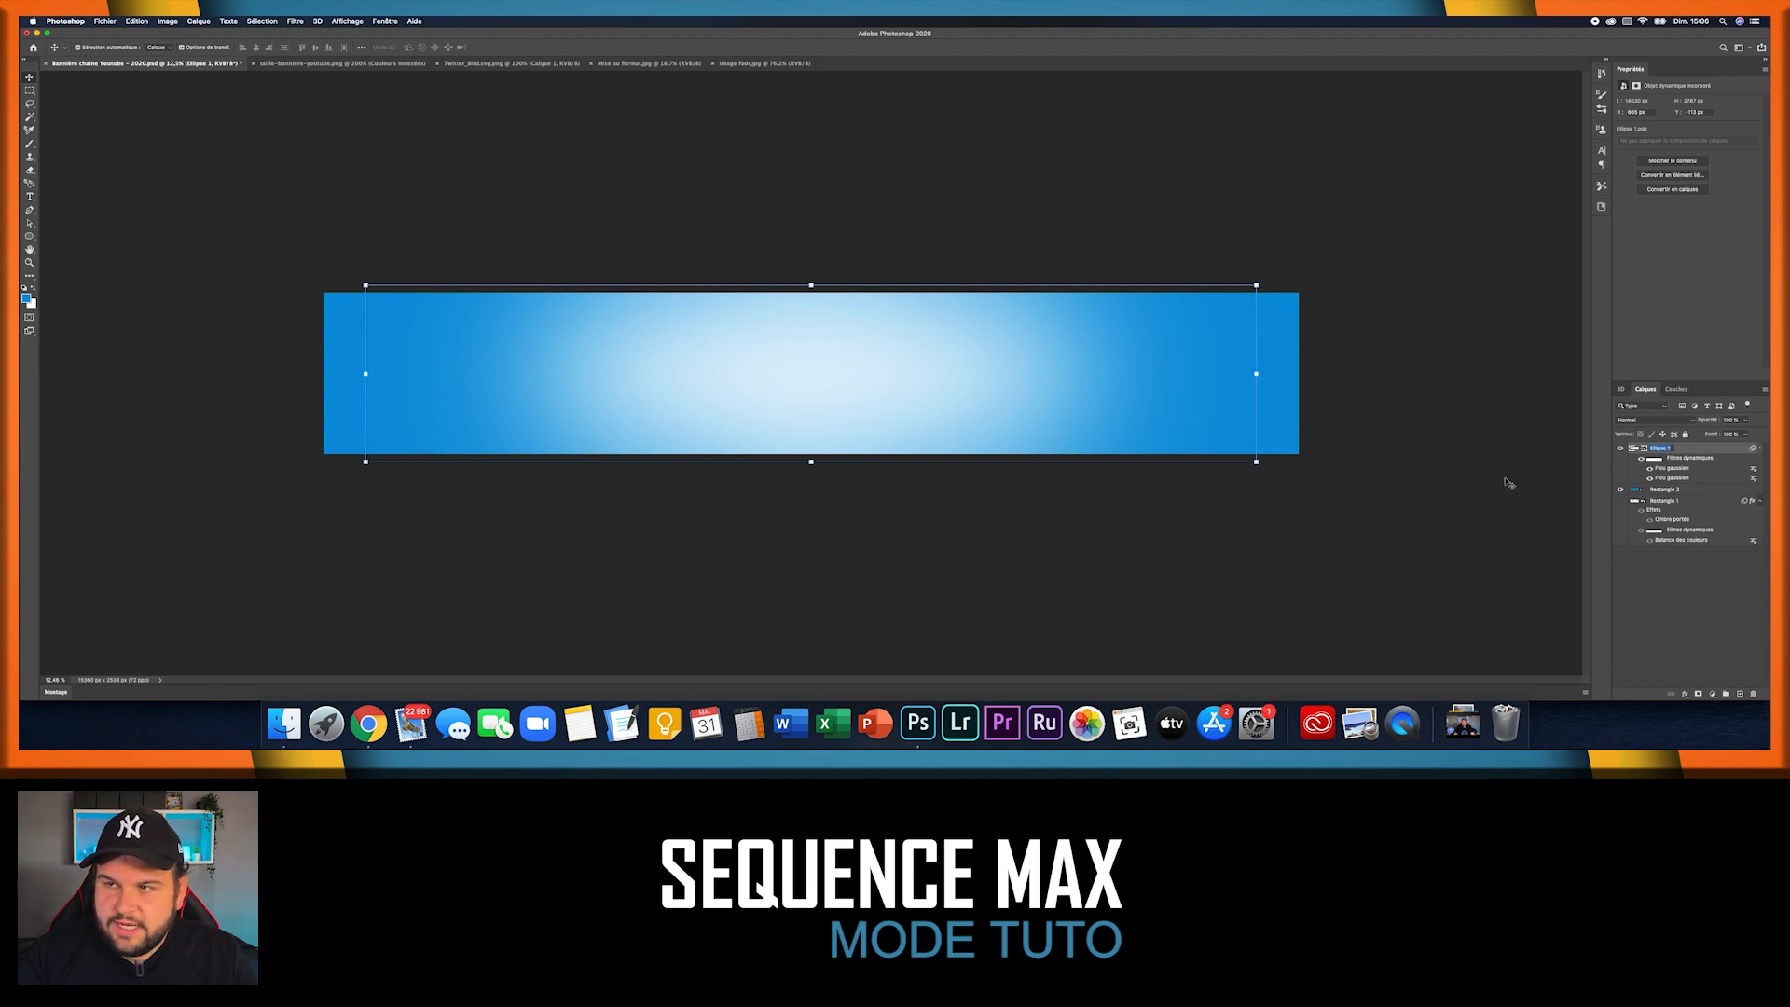
double_click(1712, 451)
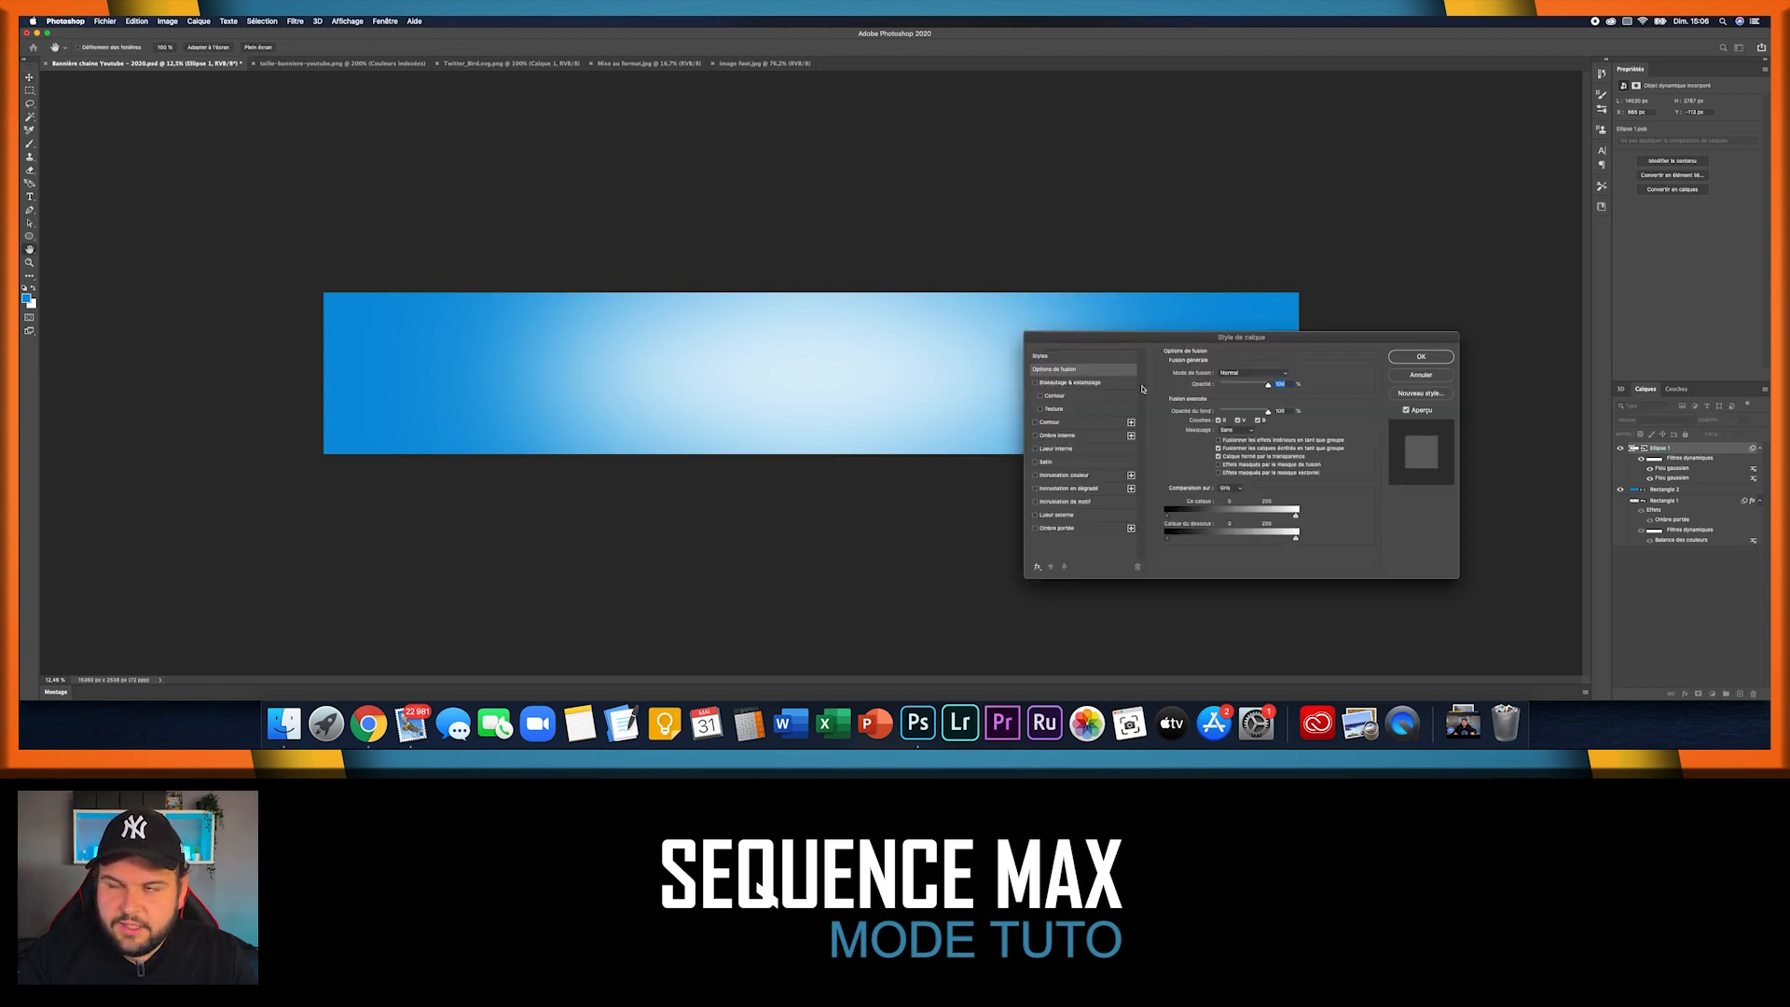
text(80)
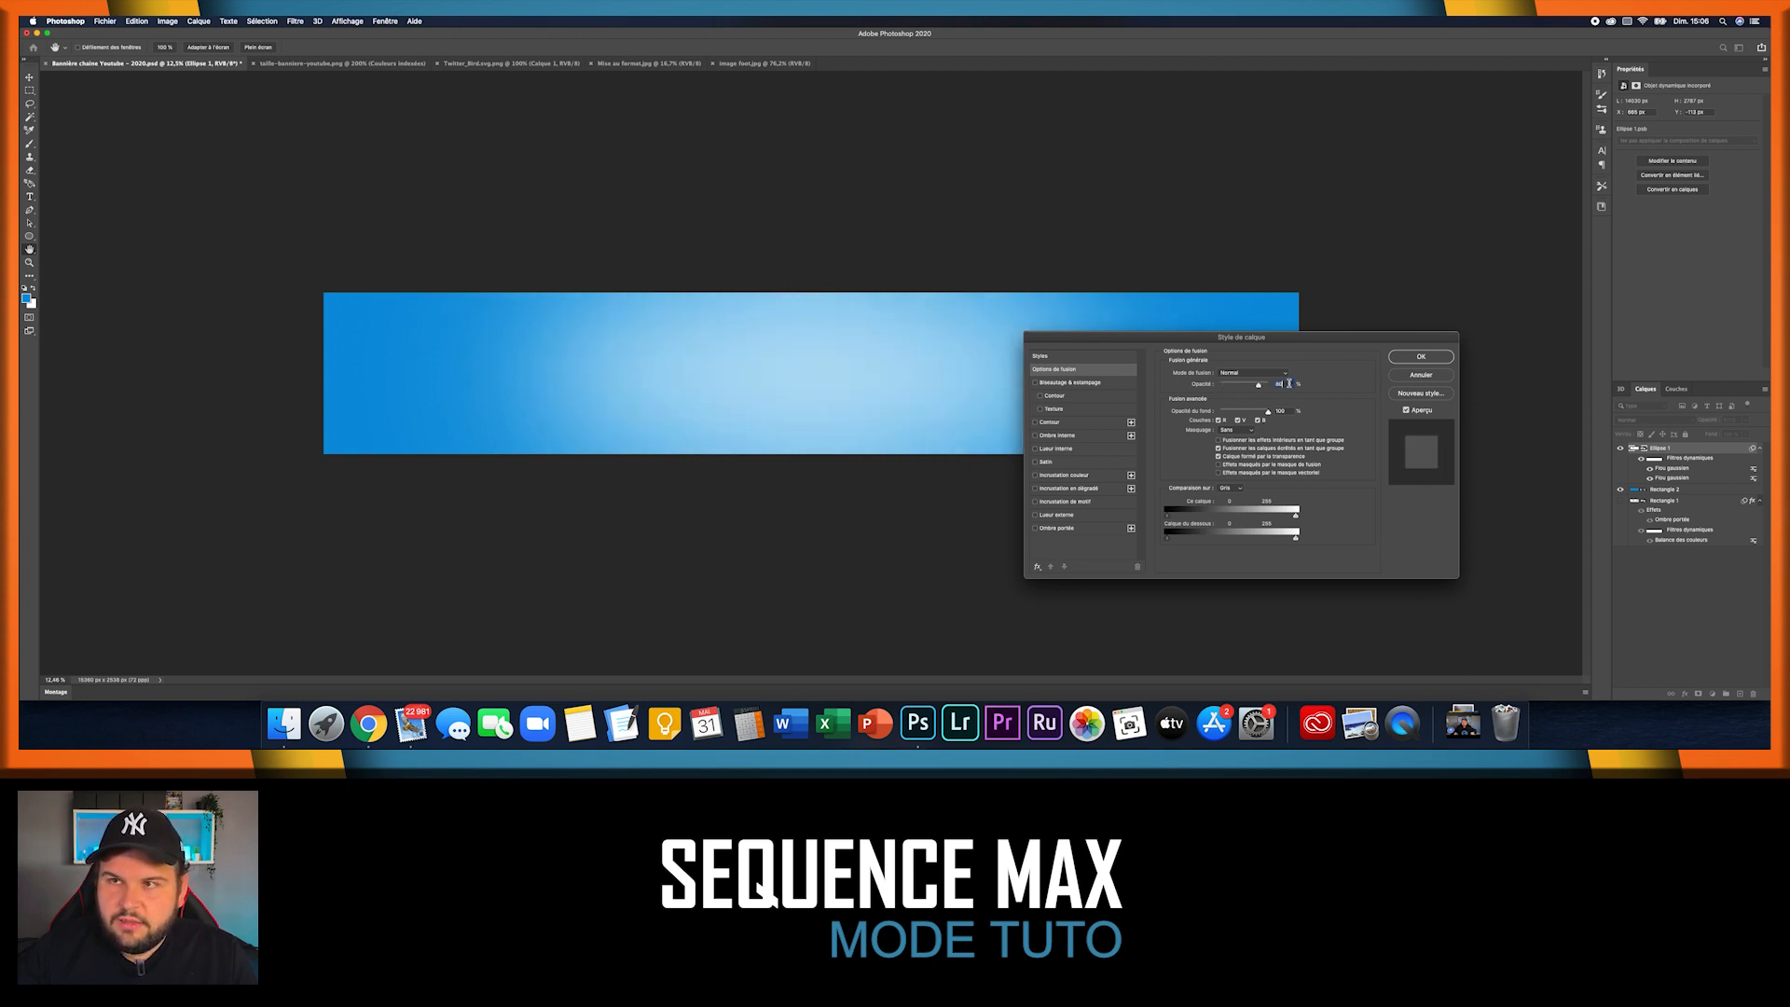
text(70)
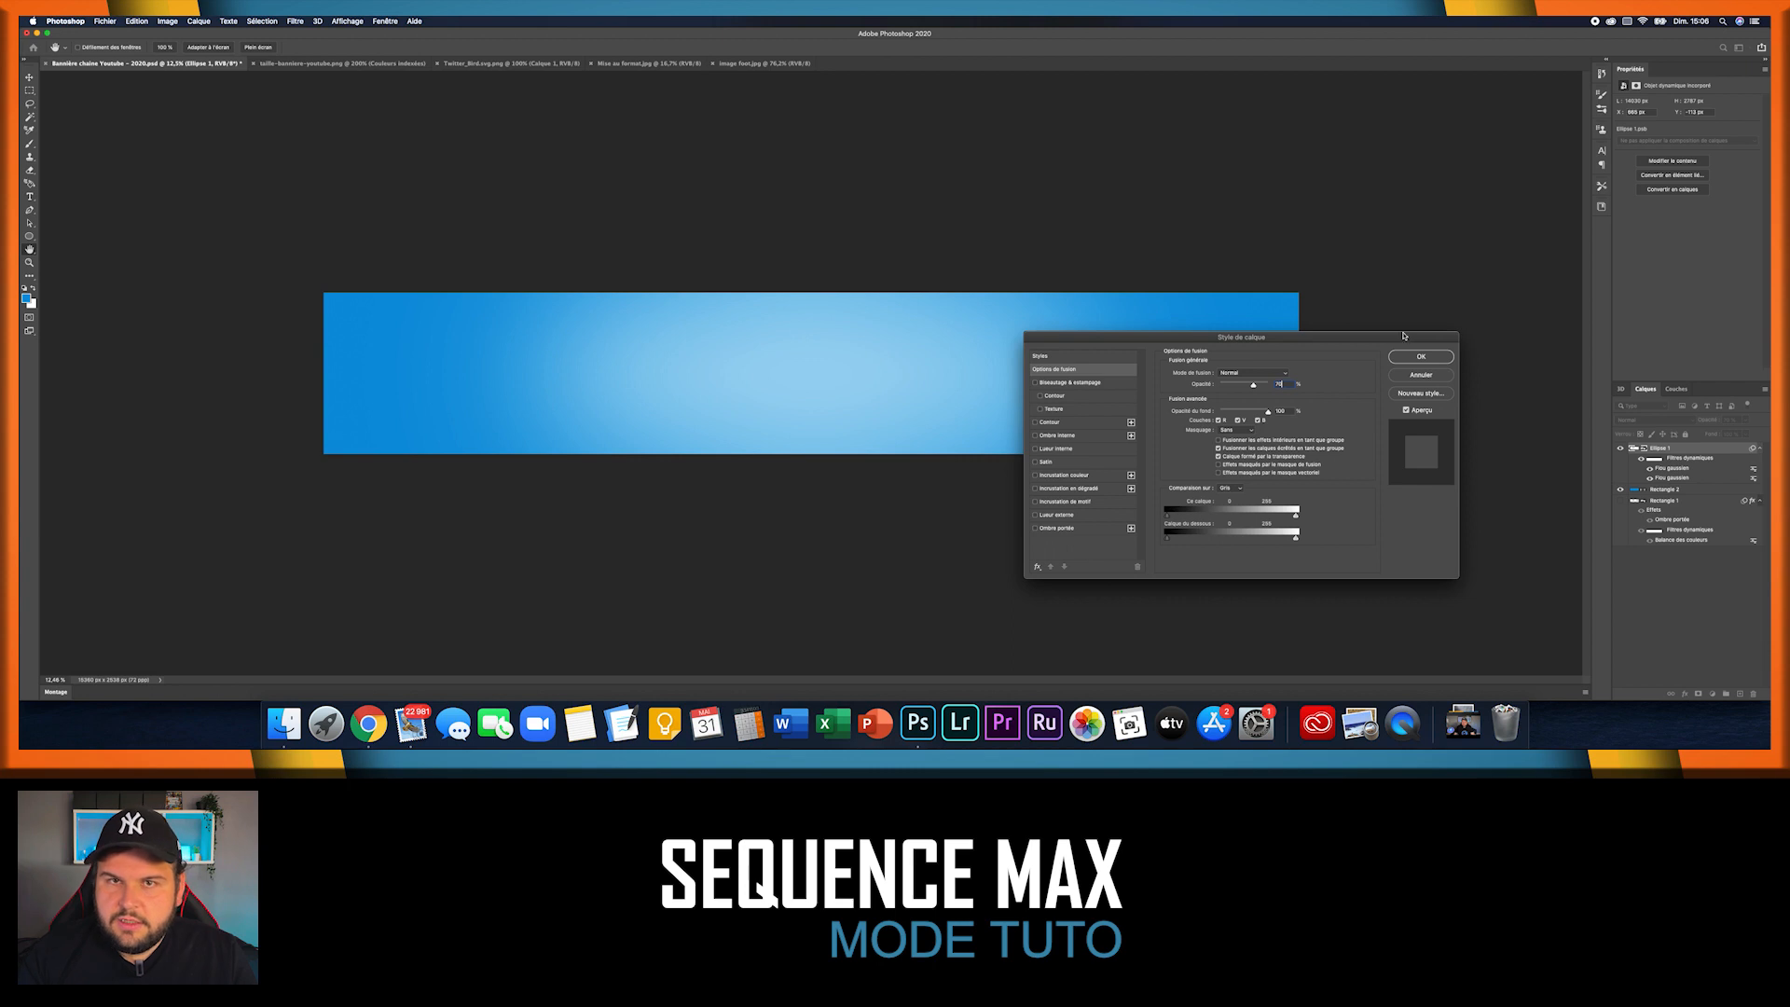
click(1422, 357)
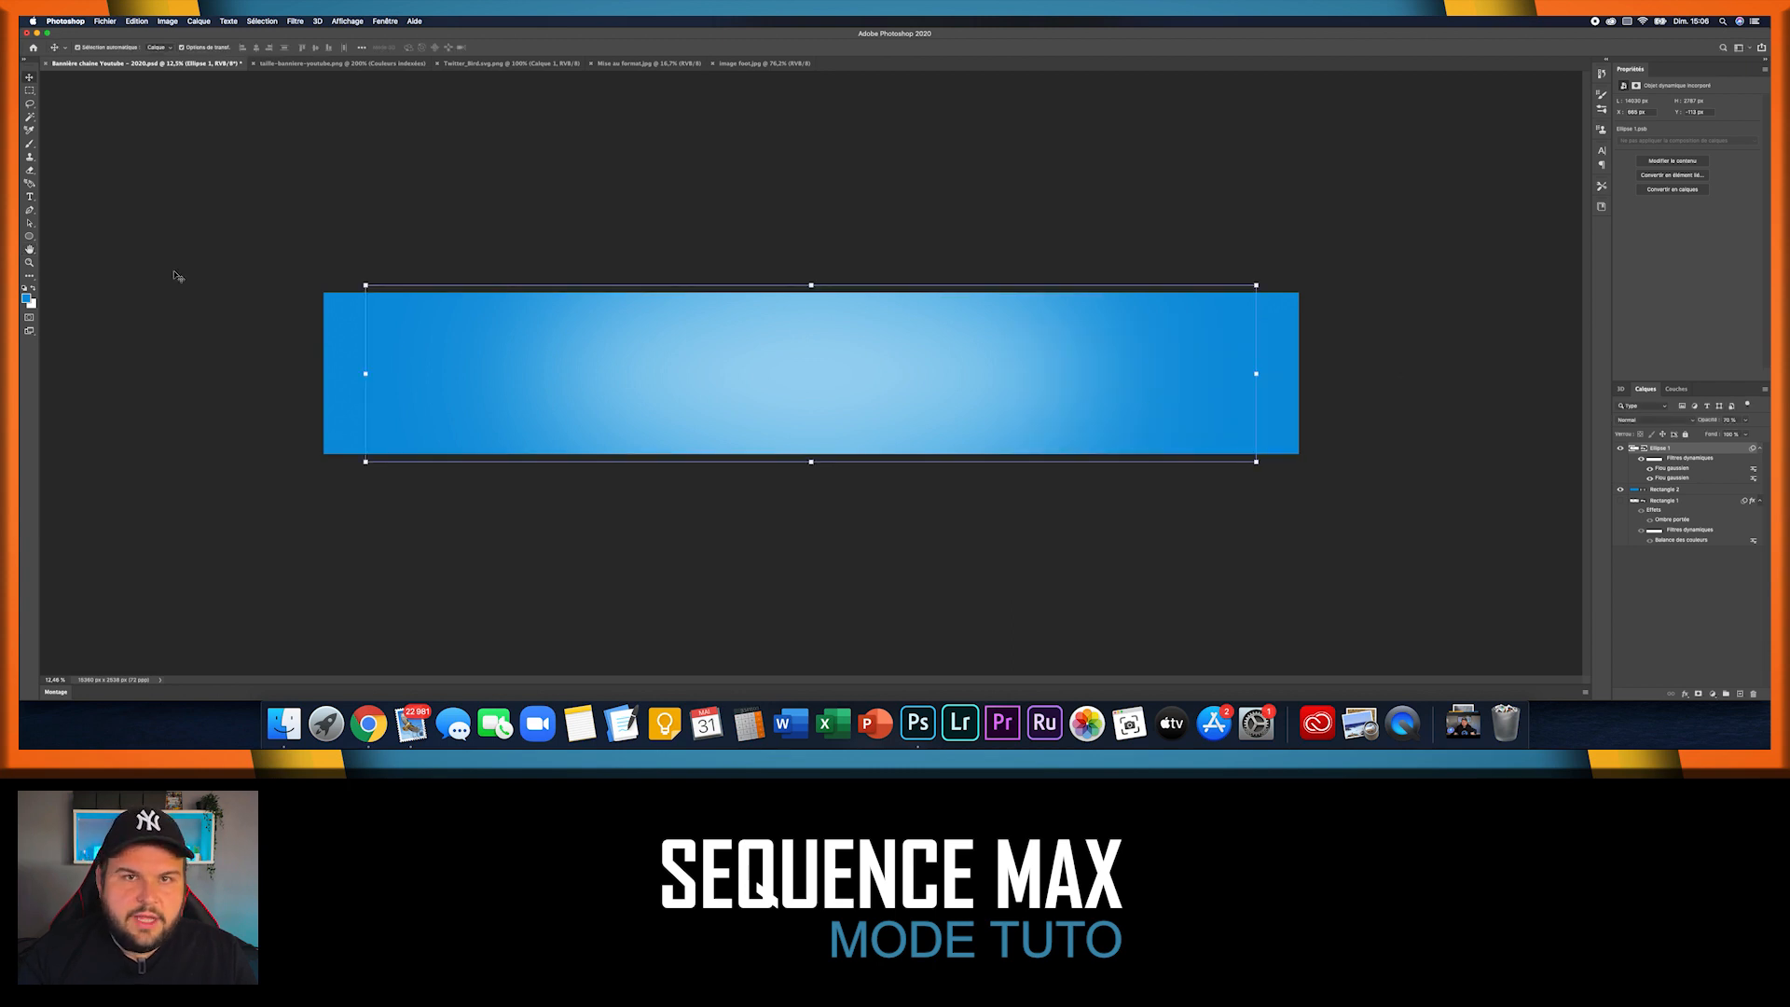
- Add the title "LA PROLONG' D'ANTHO" in large white letters centred on the banner
click(29, 262)
drag(333, 224, 311, 228)
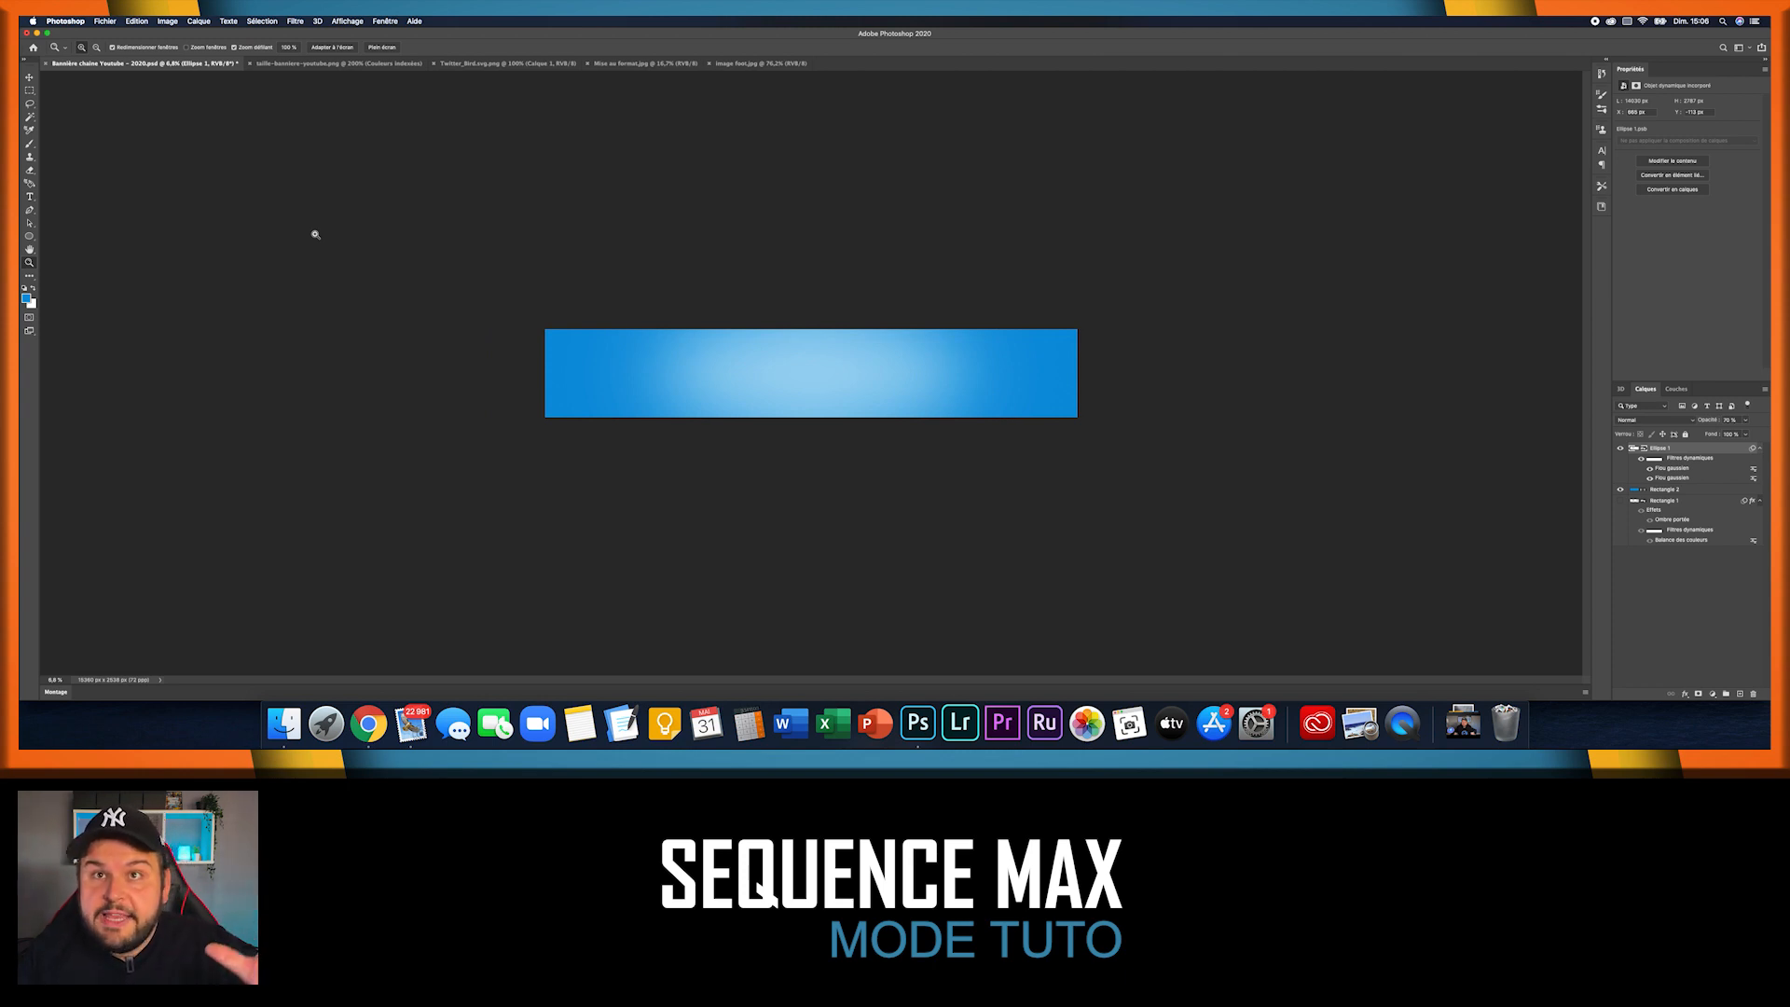
drag(830, 382, 851, 383)
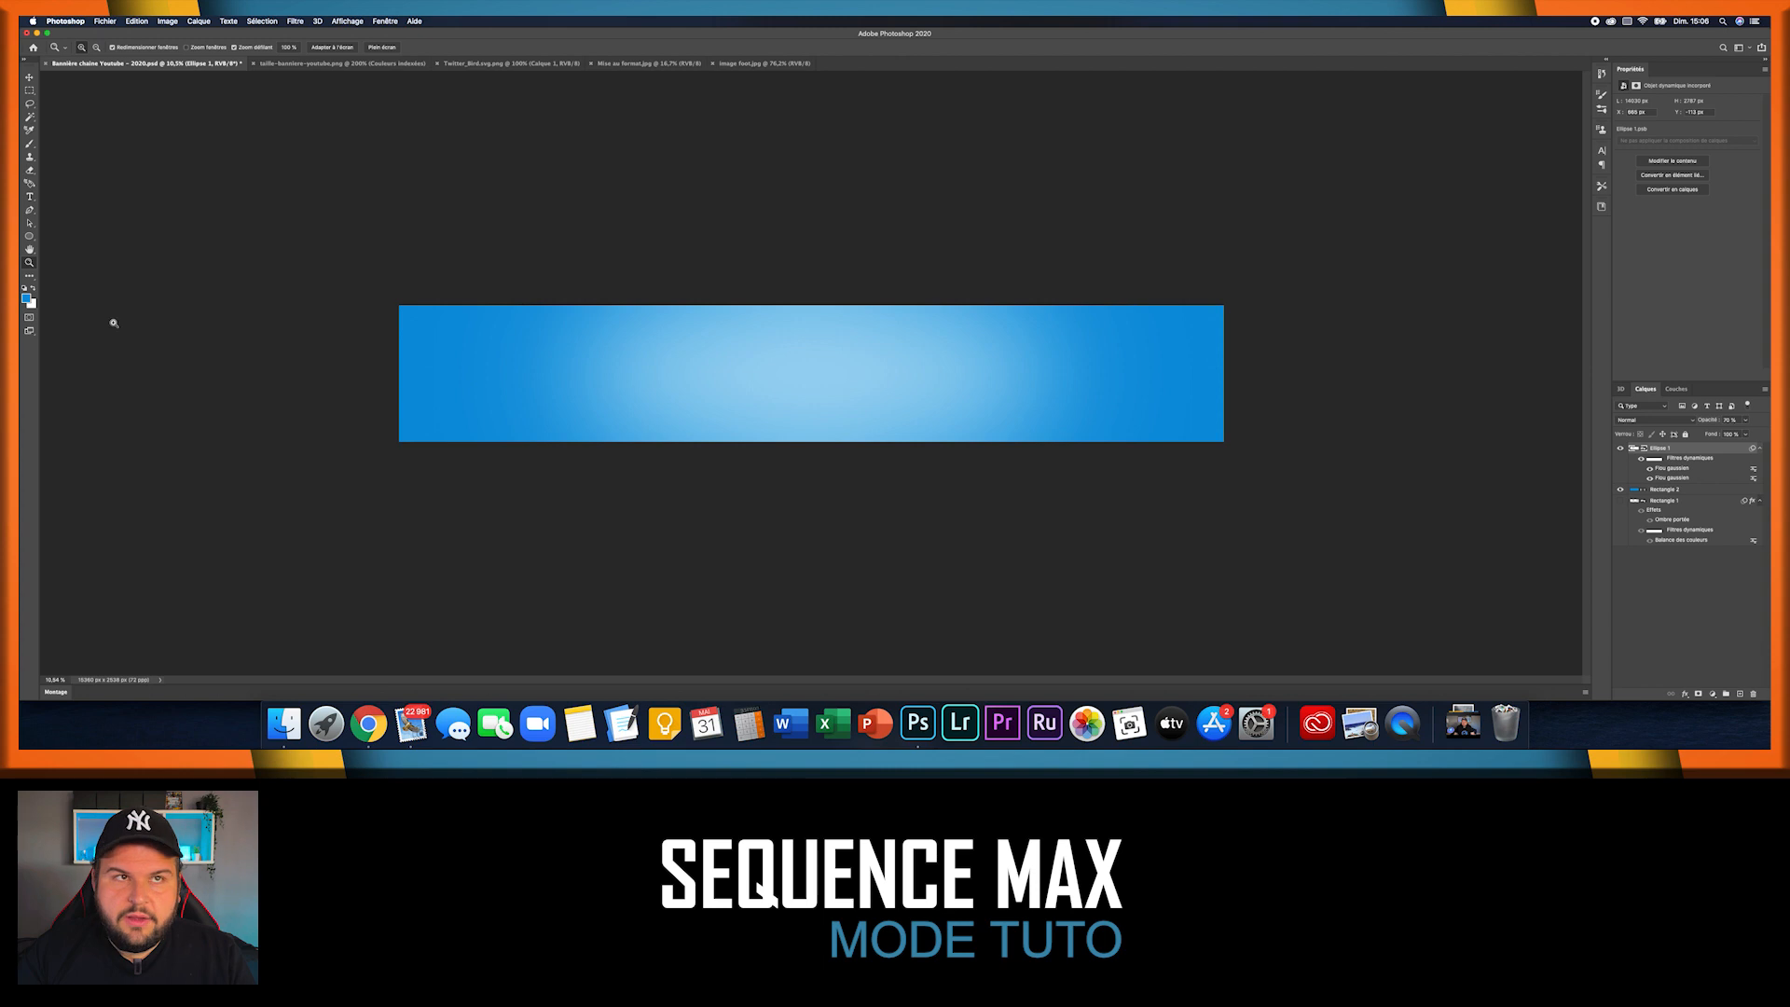
click(29, 197)
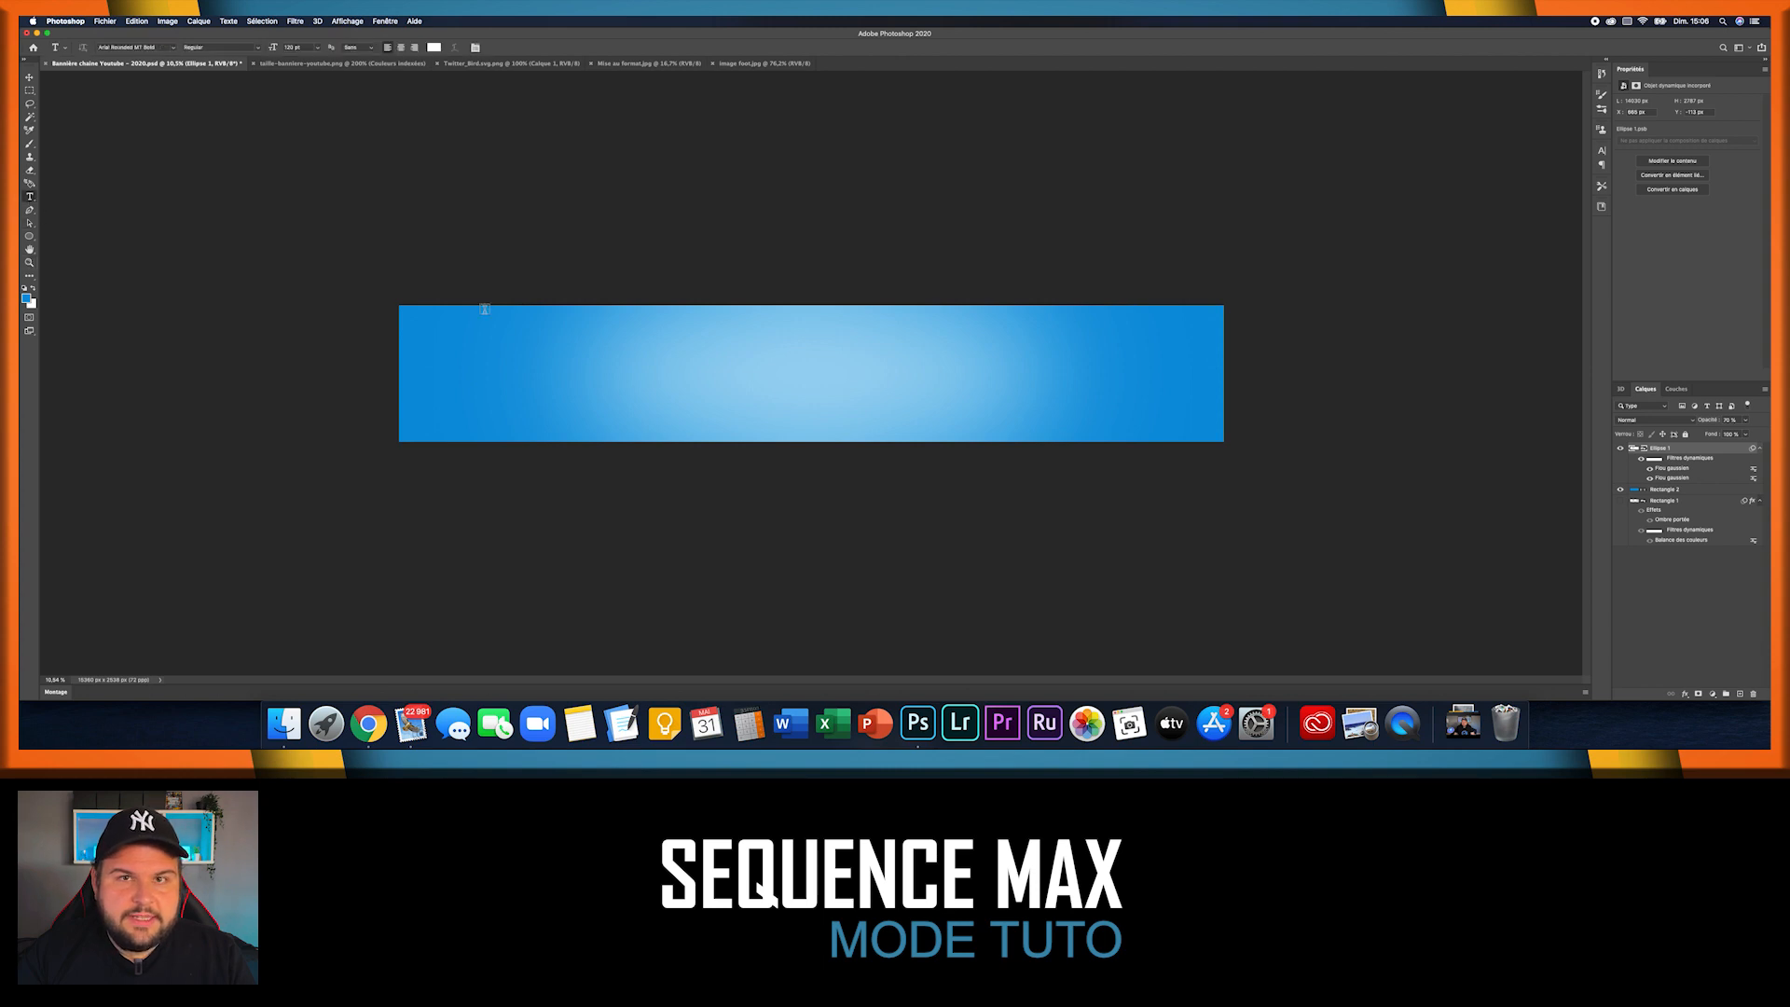
click(647, 364)
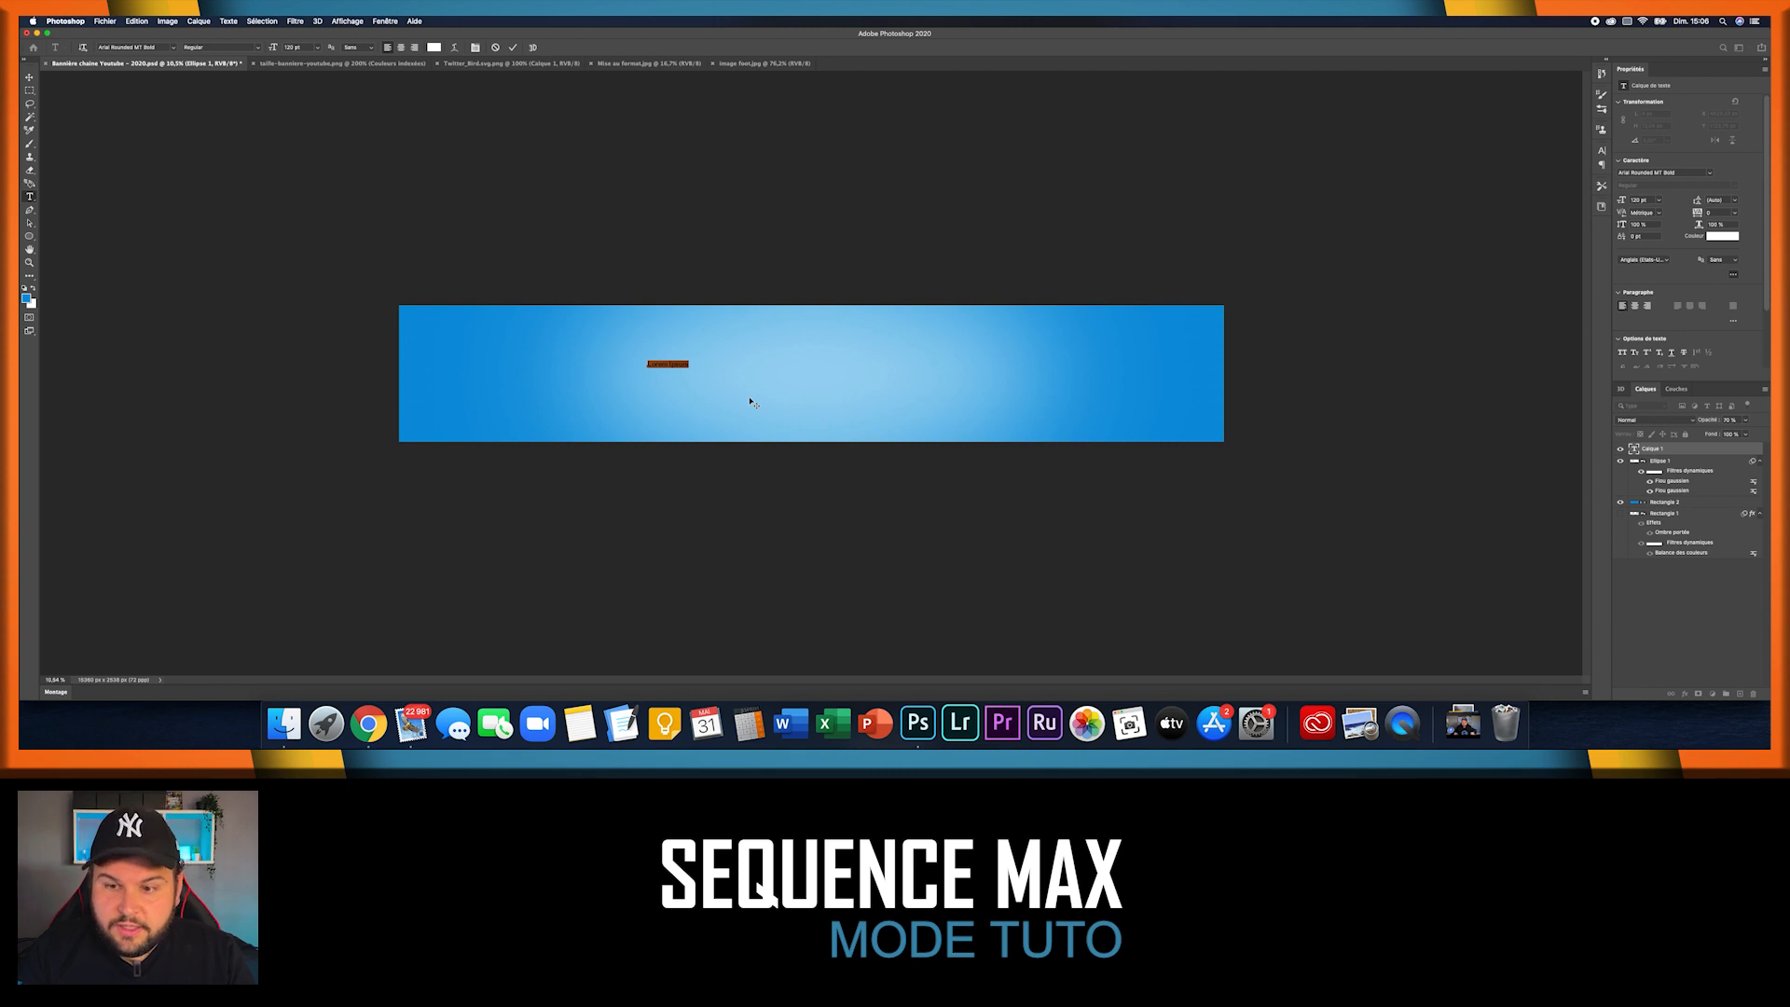
key(BackSpace)
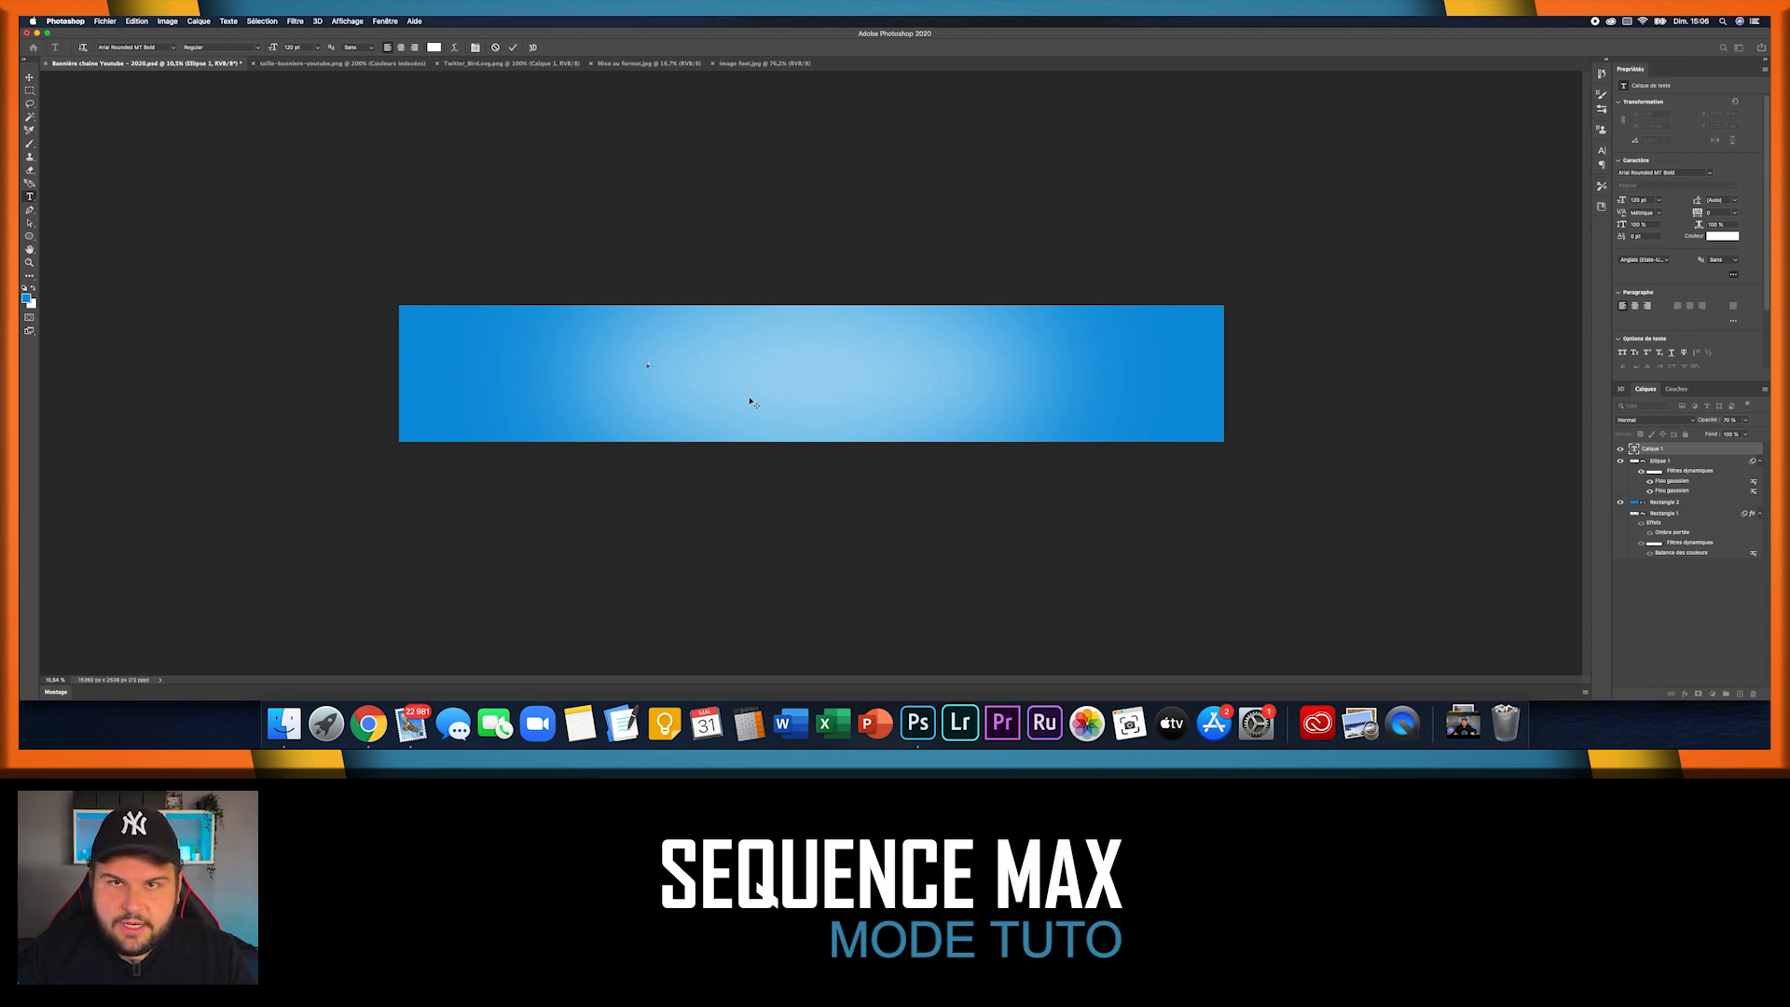
text(LA PROLONG D'ANTHO)
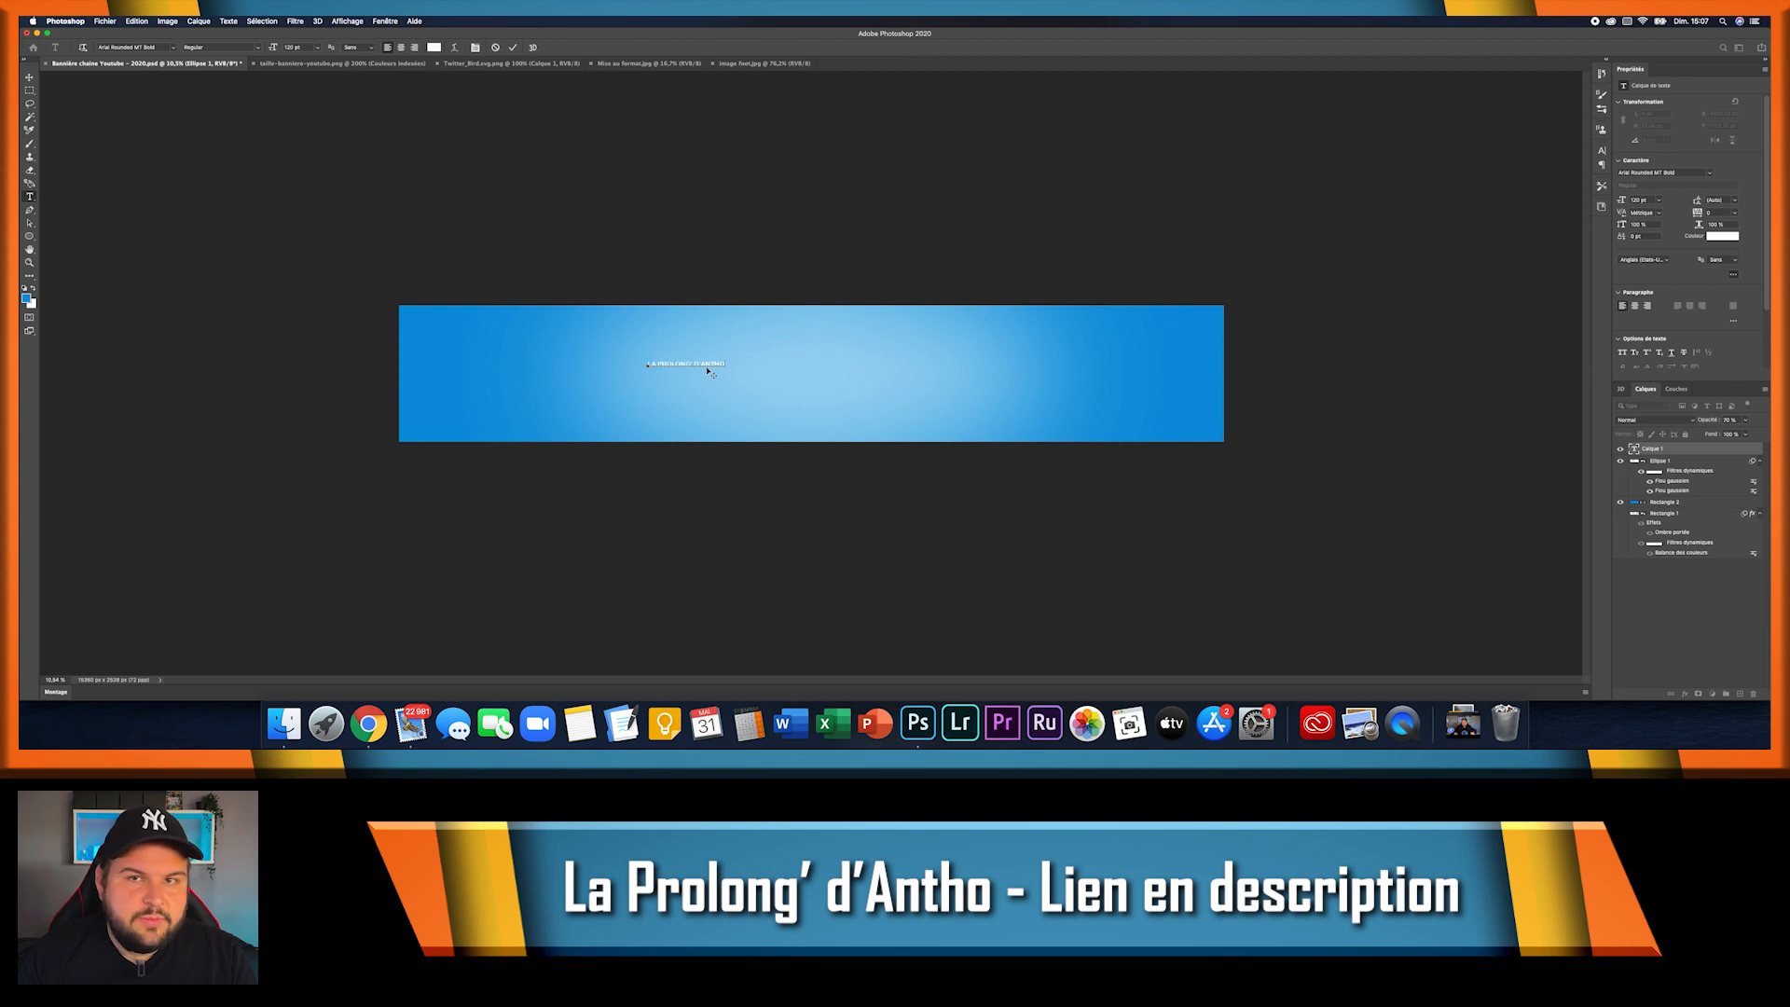
drag(726, 365, 628, 368)
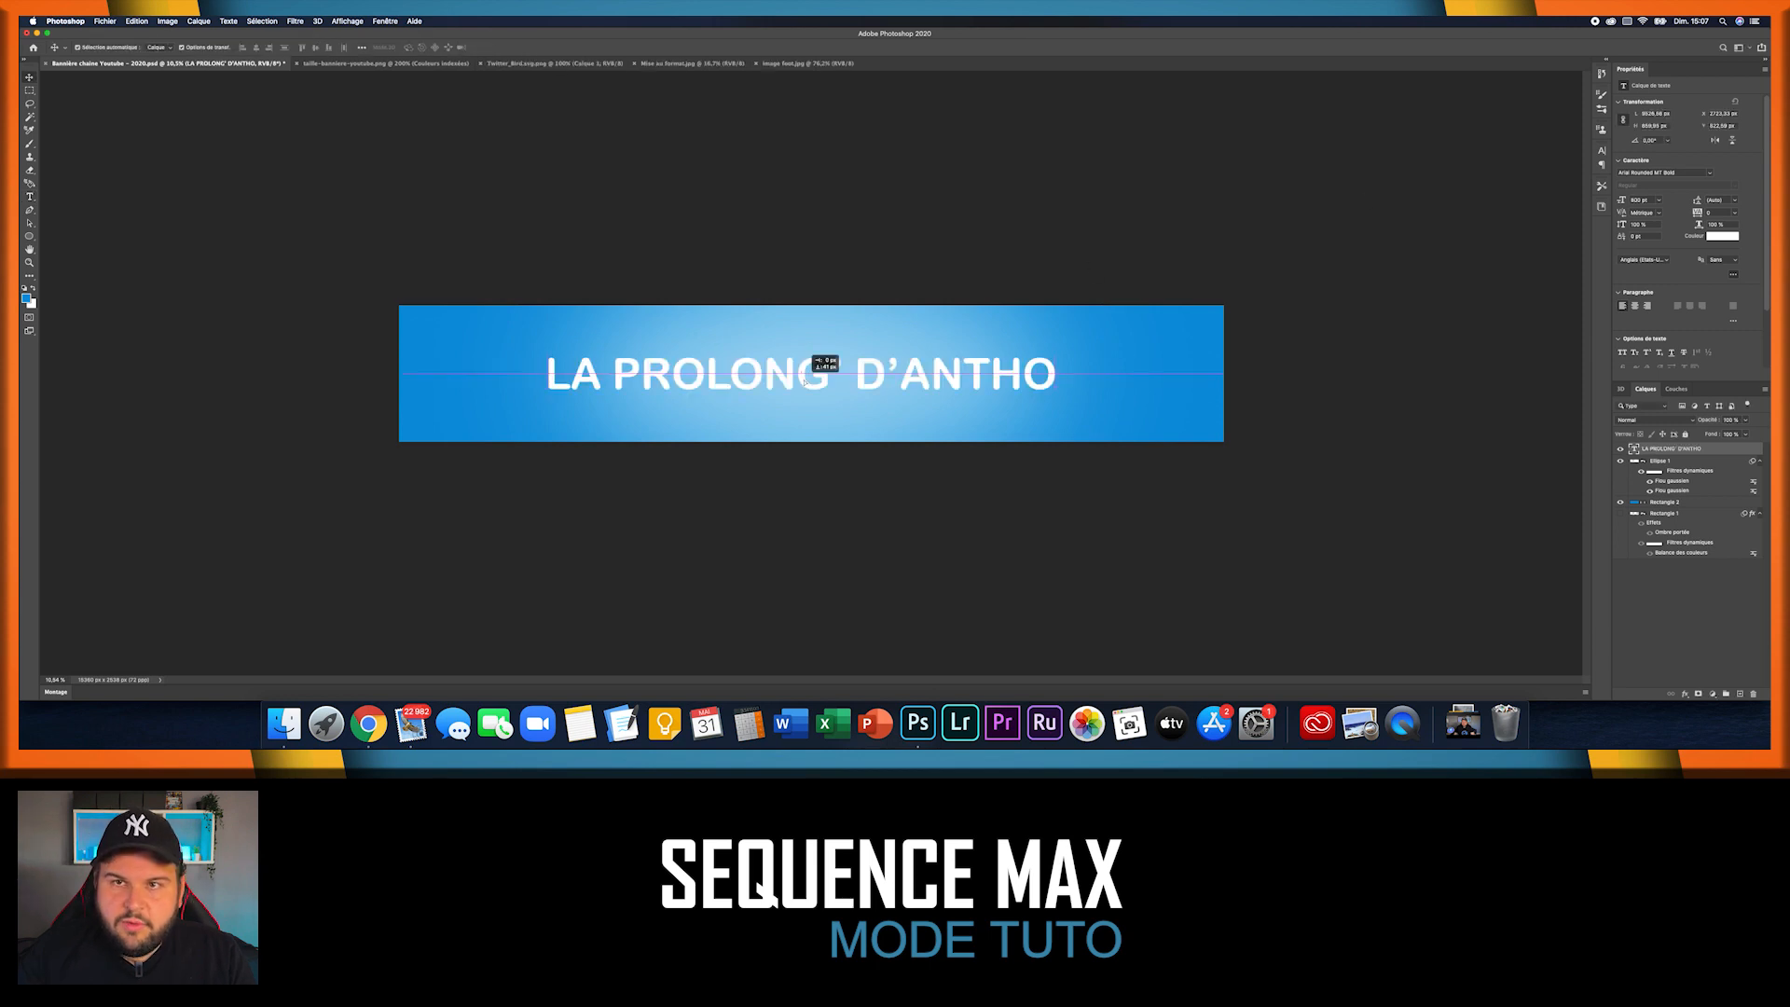
drag(797, 382, 814, 381)
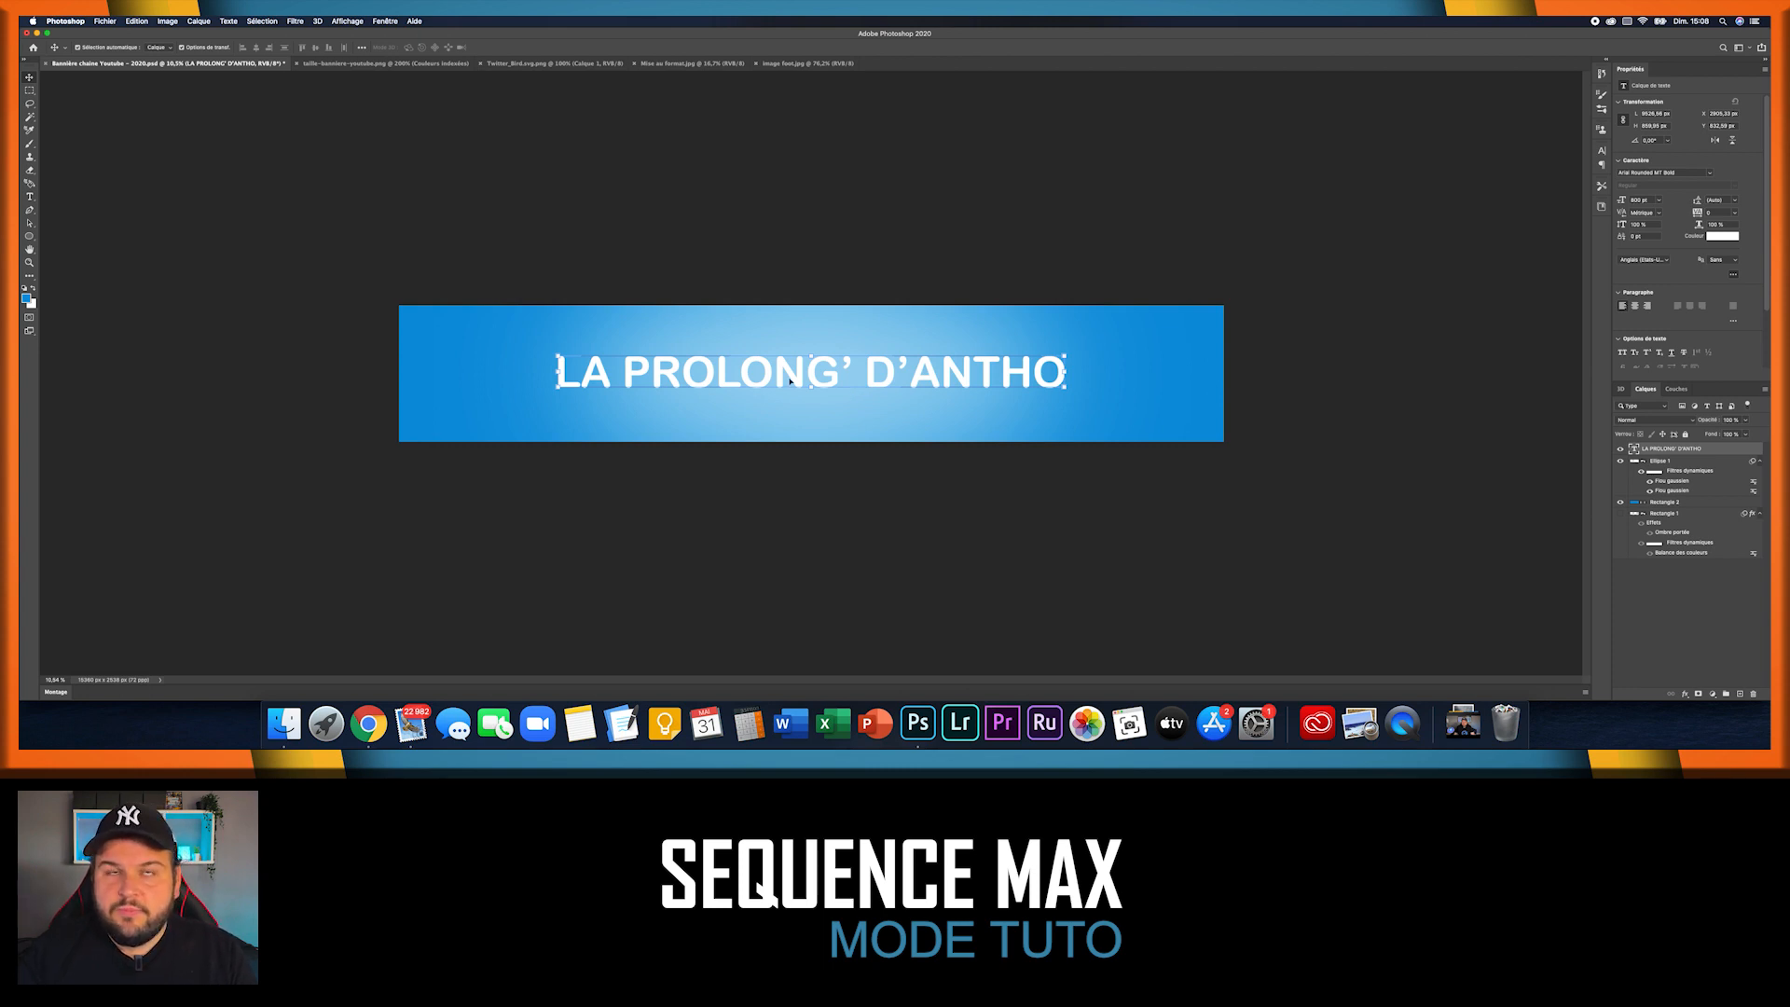
- Copy the full-width band containing the text and logo safe area from the YouTube banner size template
click(418, 64)
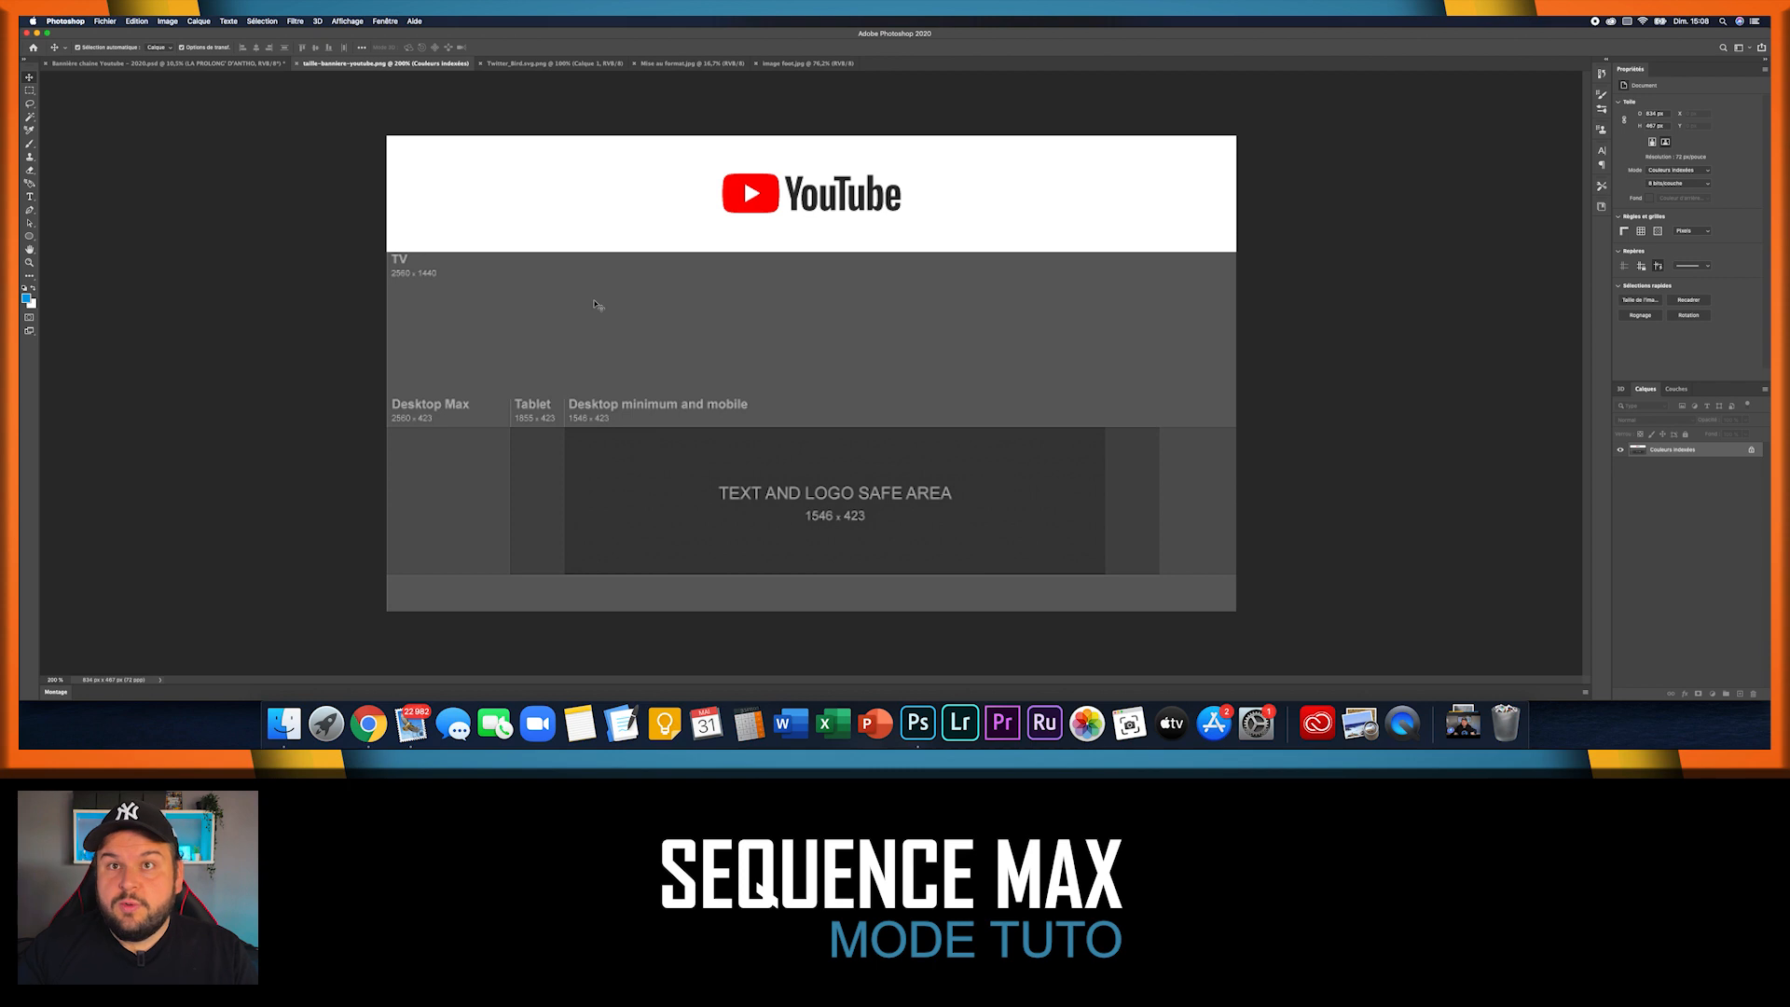
key(m)
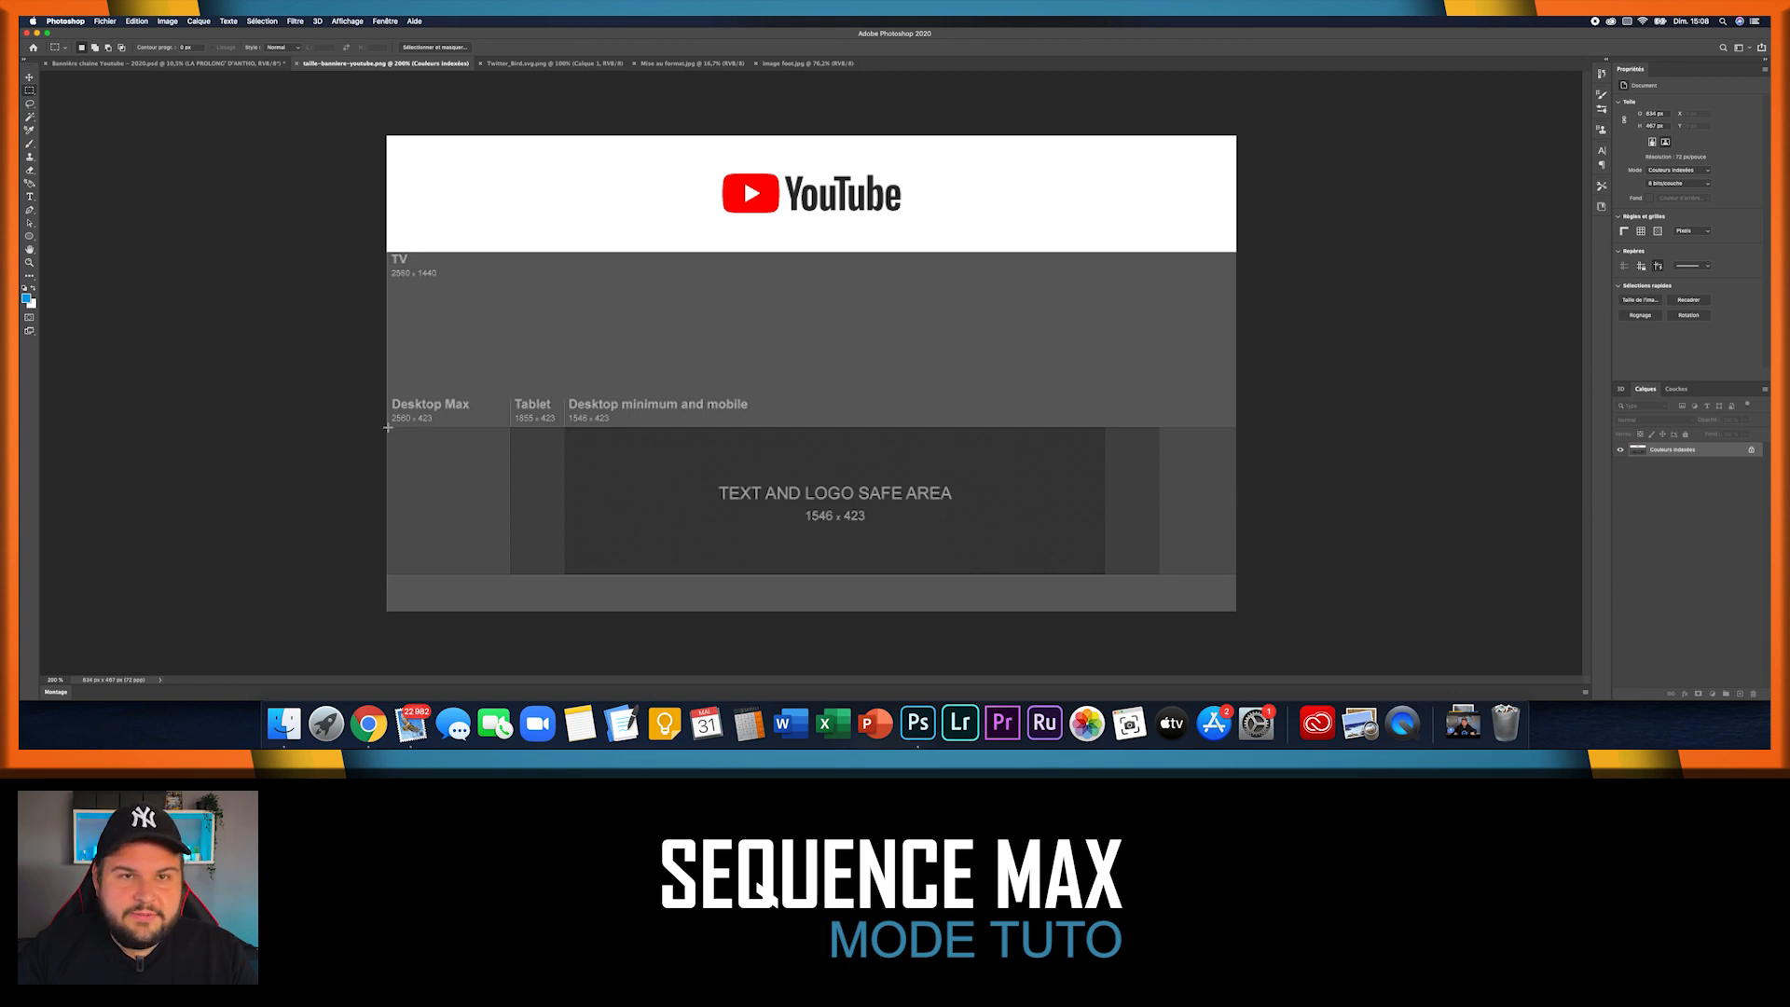
drag(388, 428, 1235, 574)
click(143, 21)
click(182, 97)
- Paste the copied template band into the banner document and scale it to cover the whole canvas
click(147, 63)
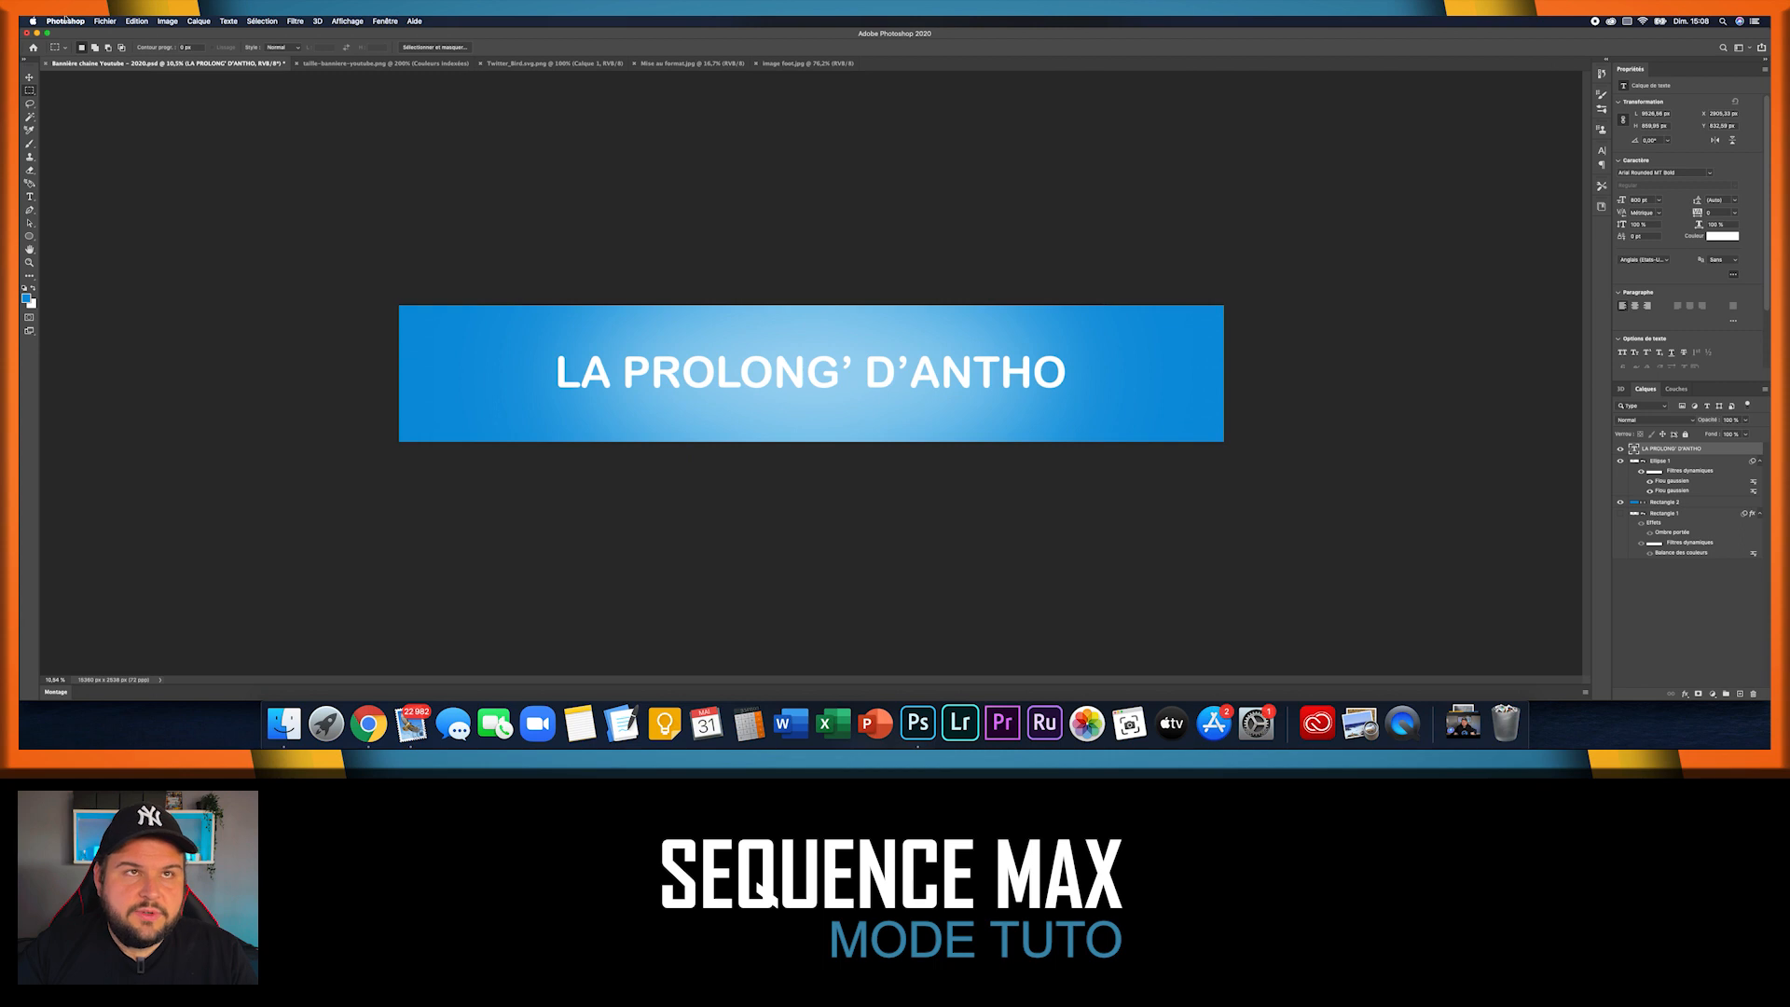
click(137, 20)
click(149, 113)
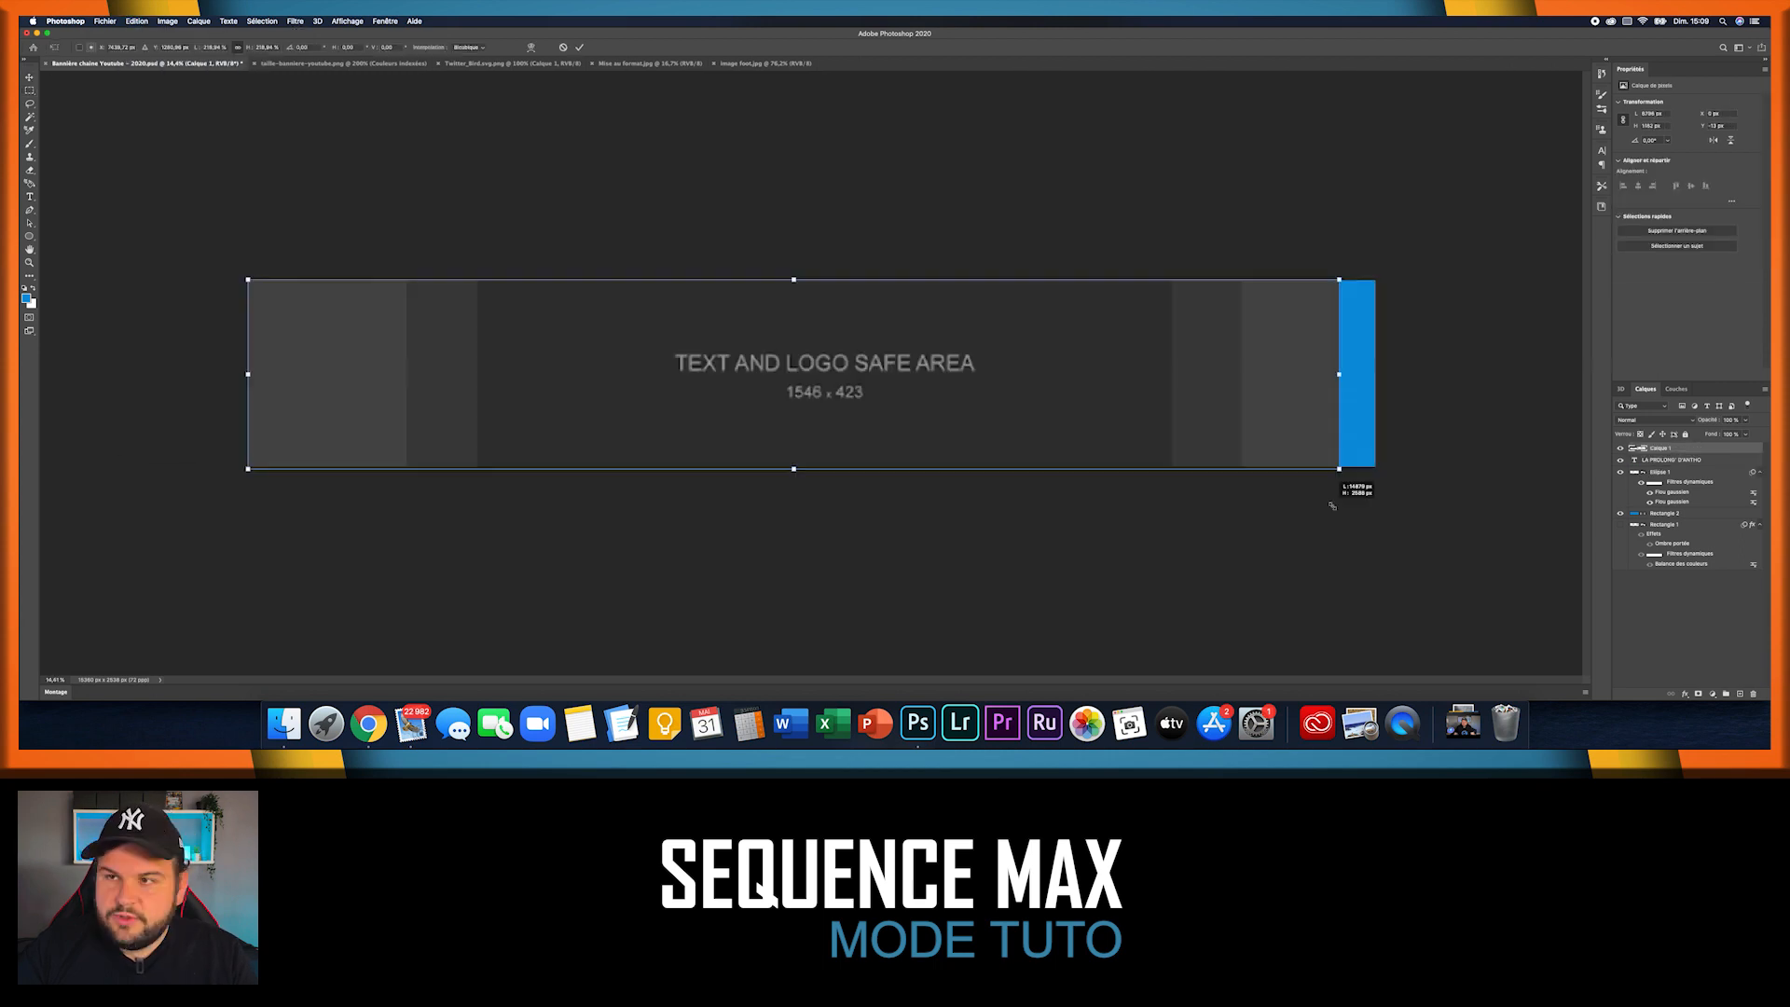
drag(1332, 504, 1369, 502)
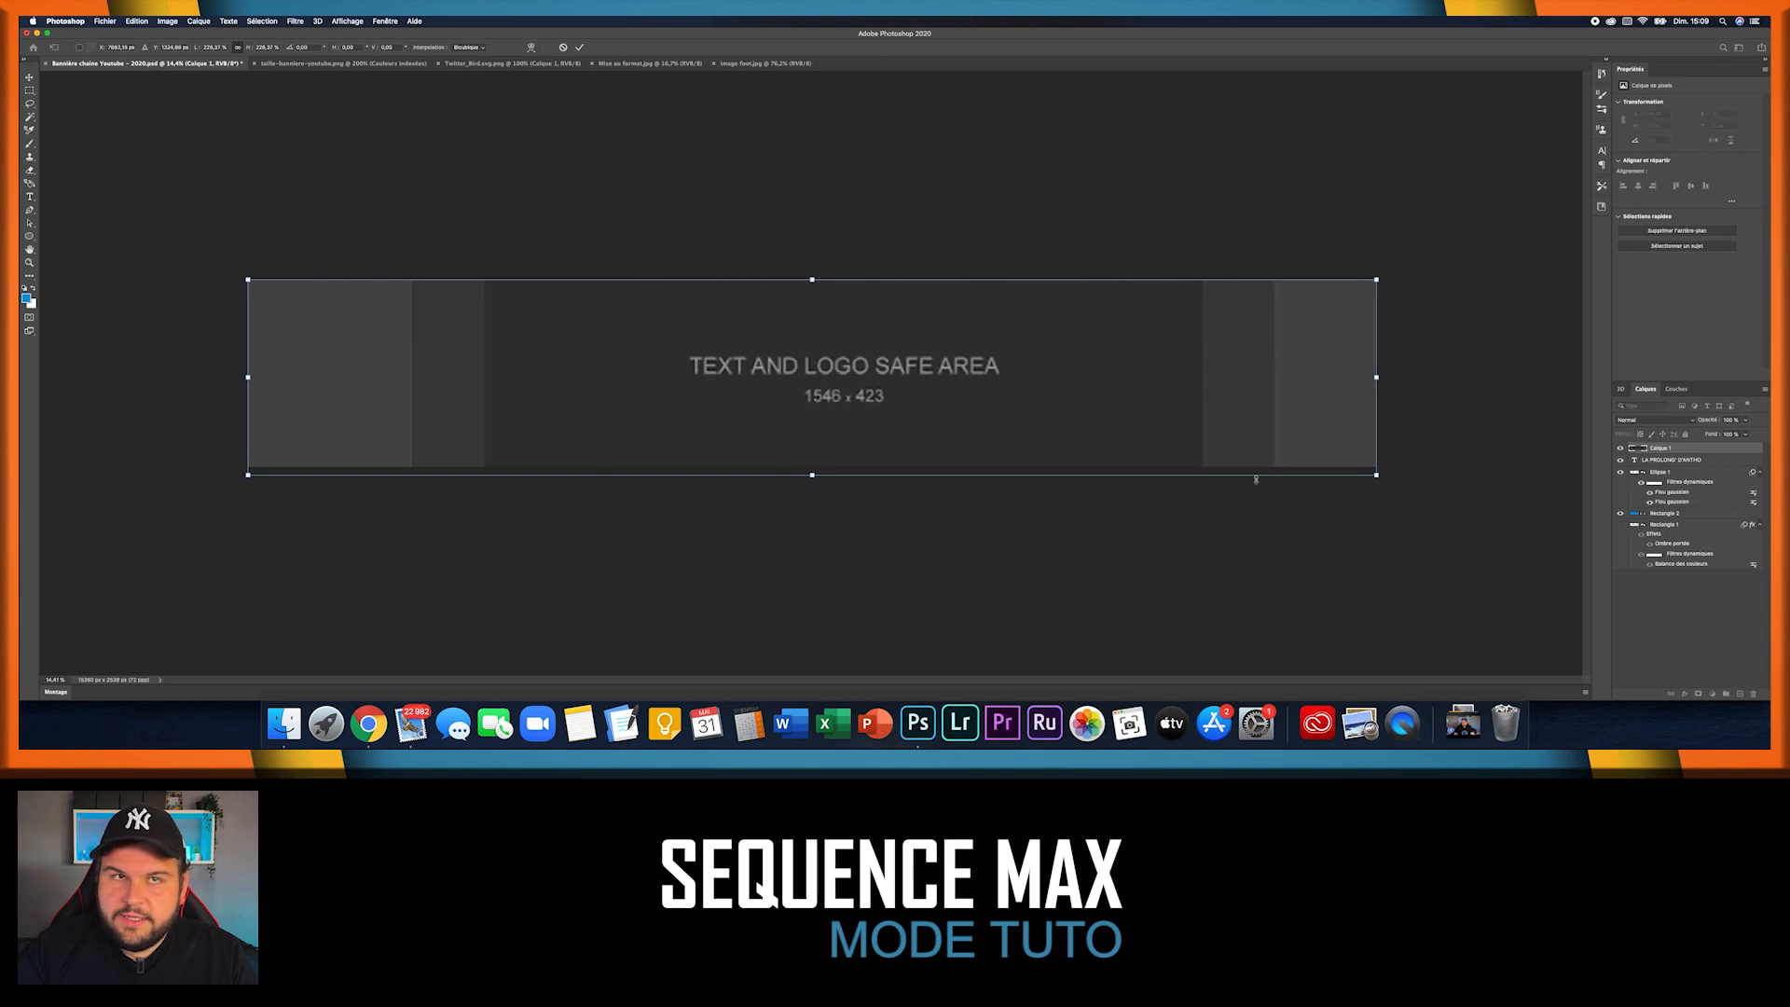
drag(840, 441, 839, 439)
key(Return)
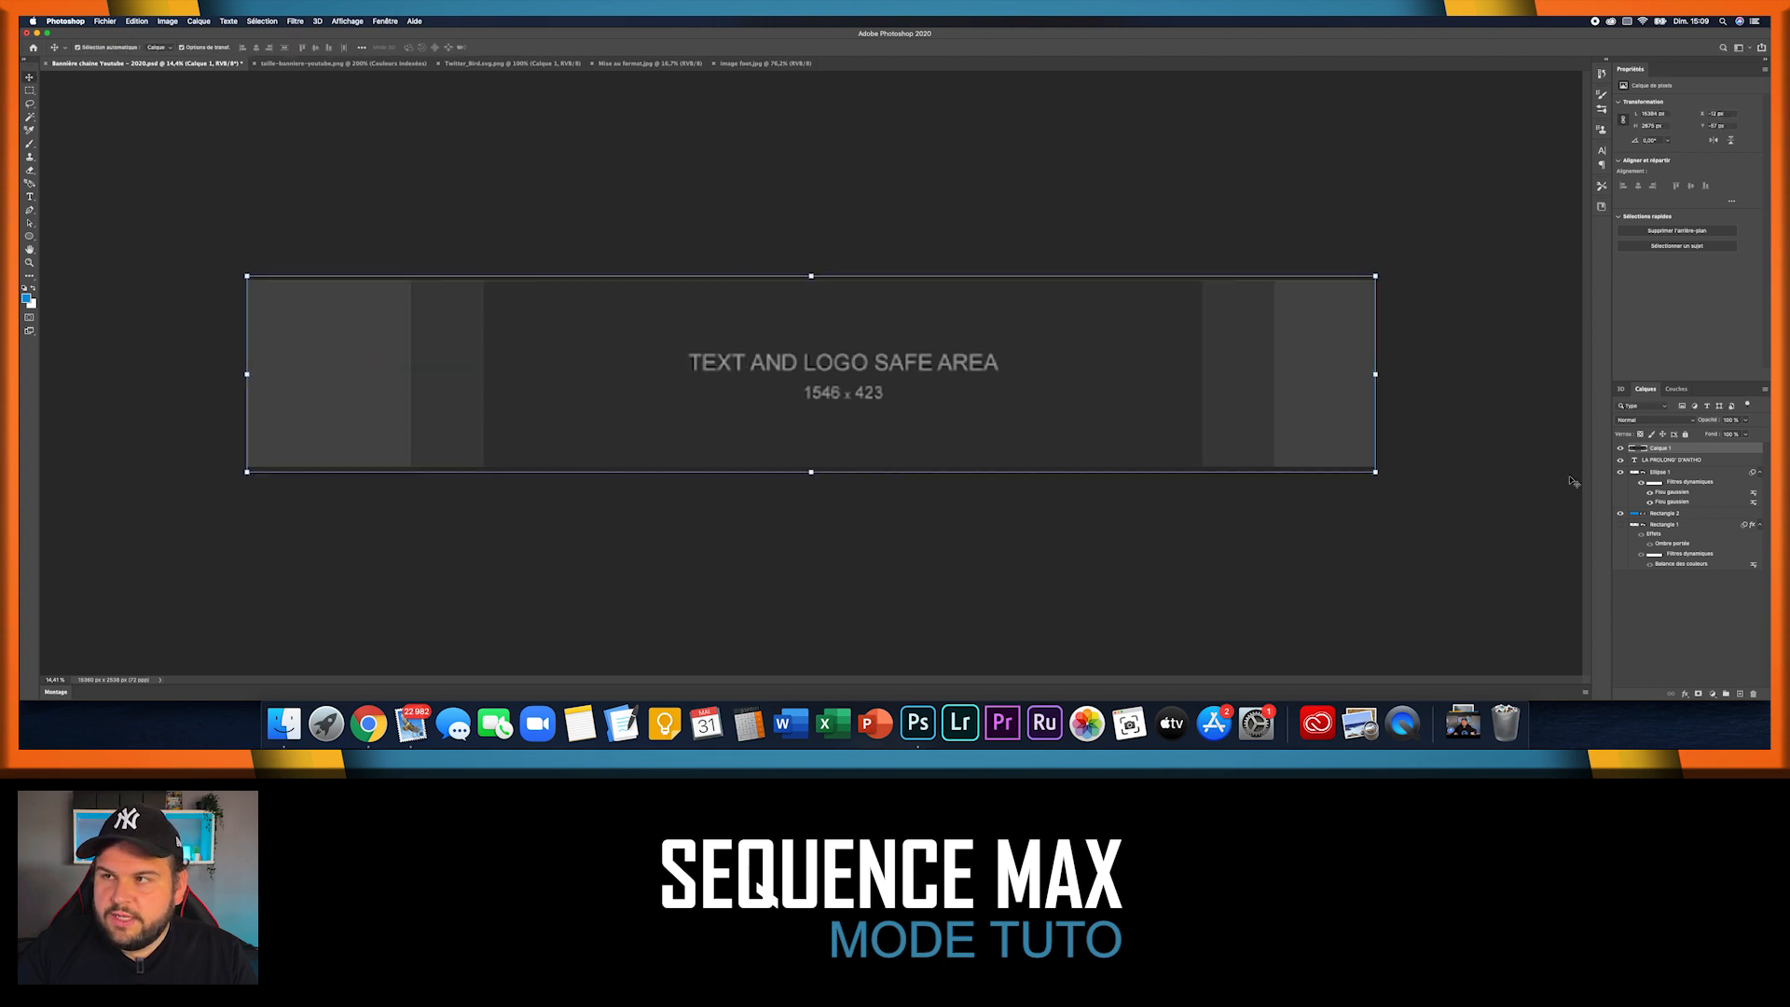
- Set the pasted template layer's opacity to 50% and select the title text layer beneath it
double_click(1720, 449)
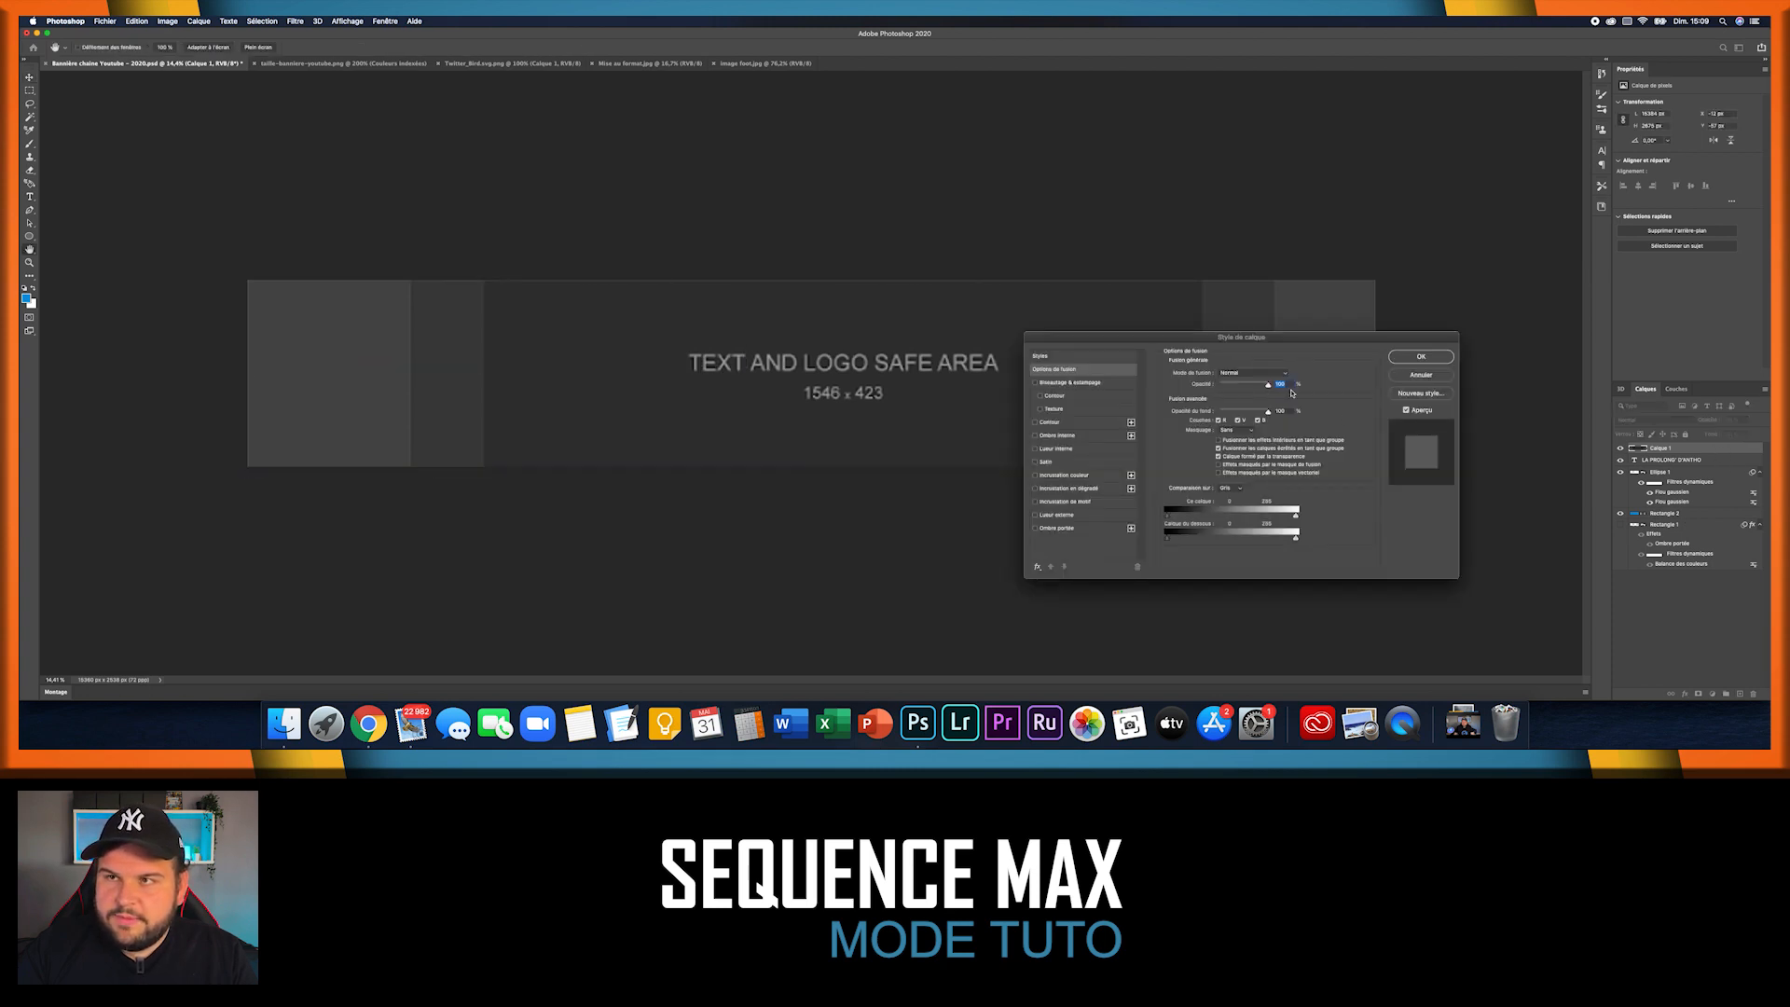
text(50)
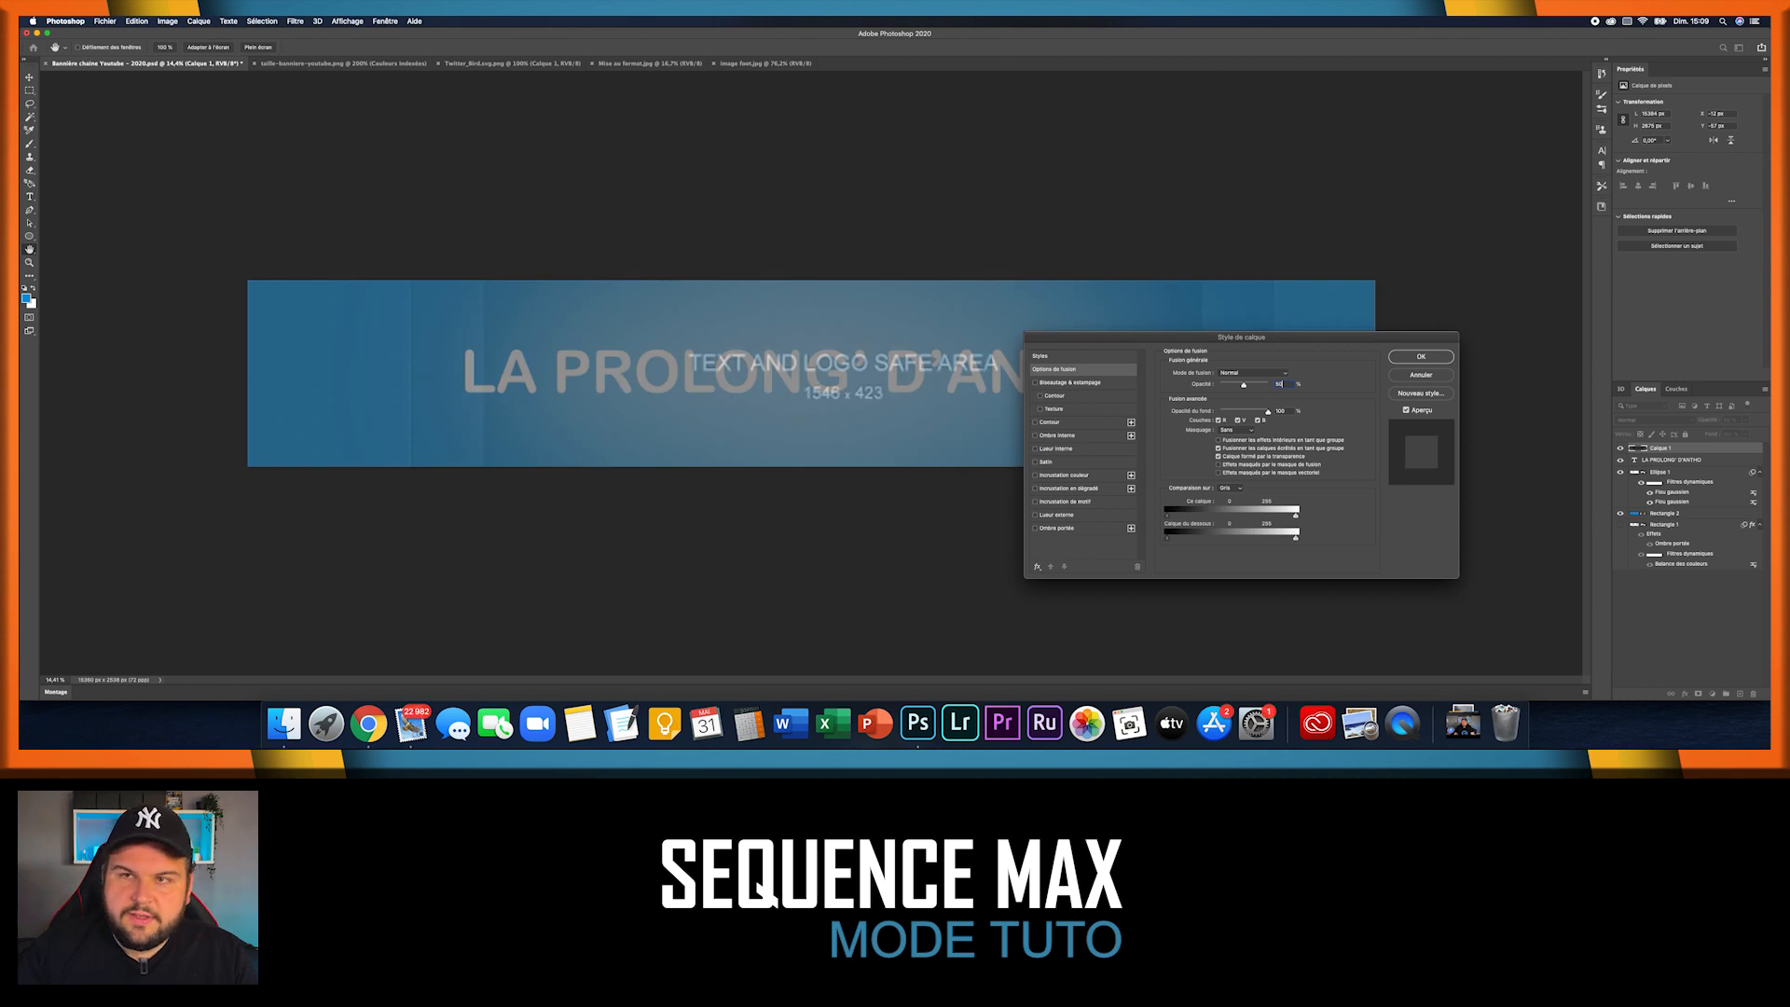
click(1431, 356)
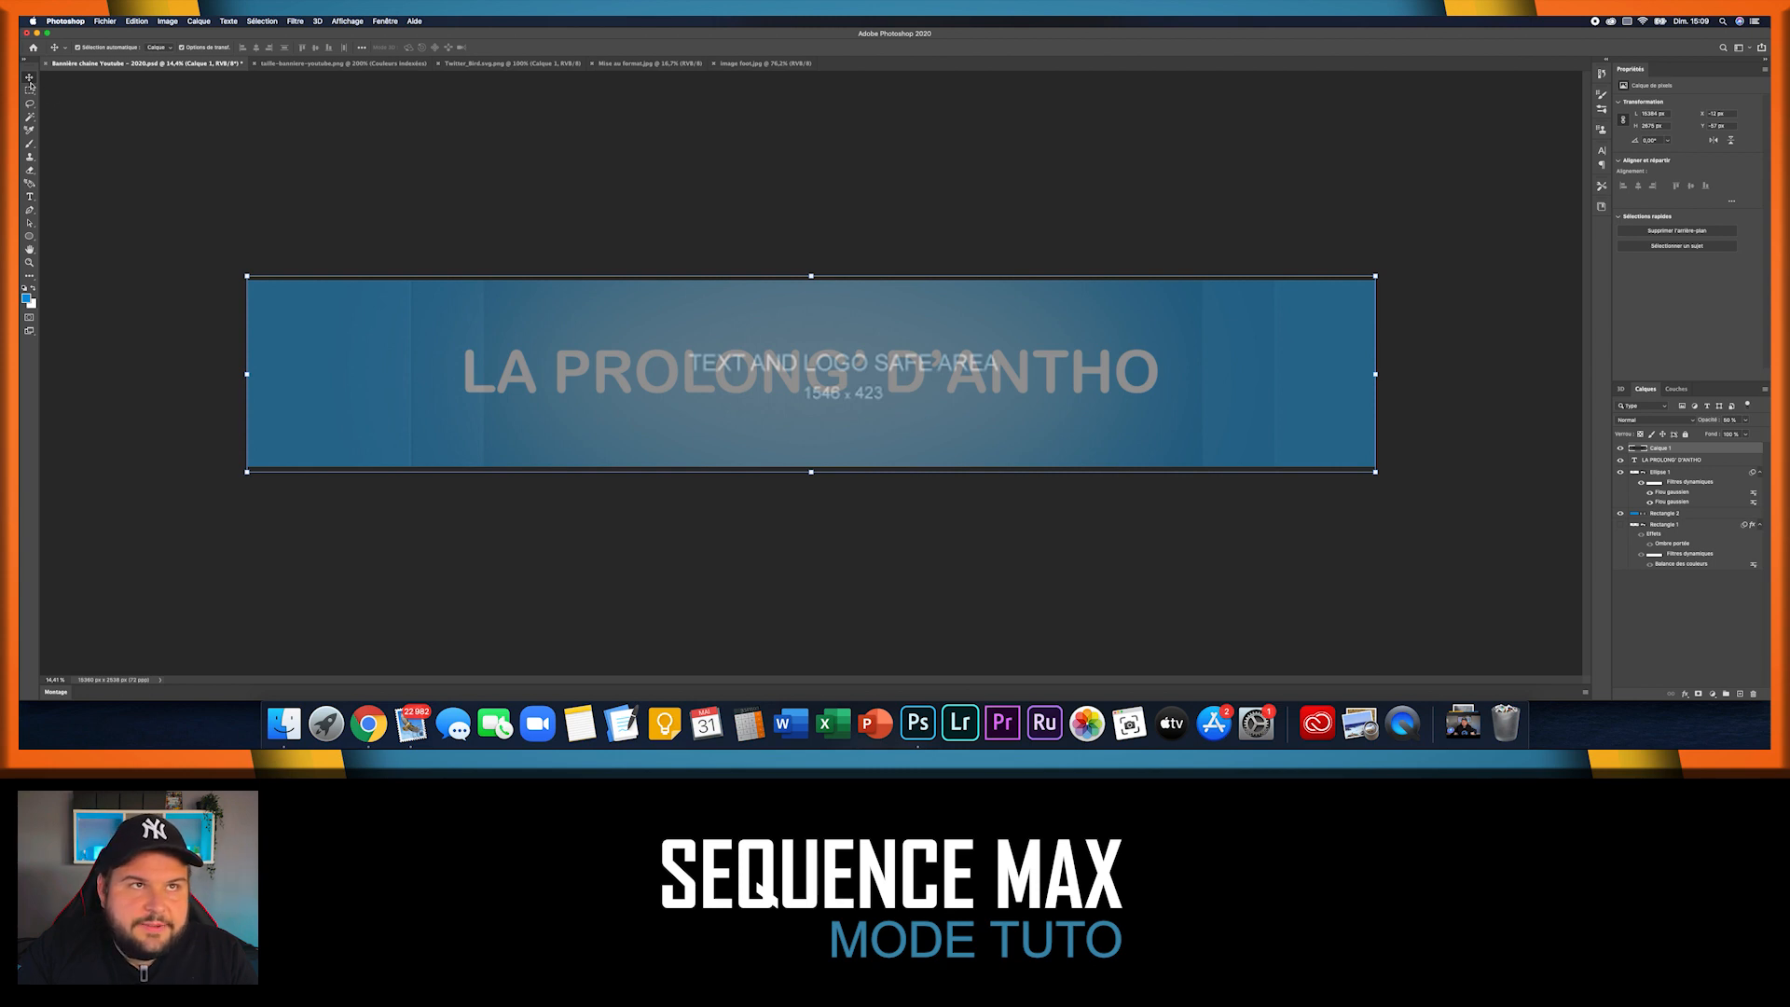
click(1666, 461)
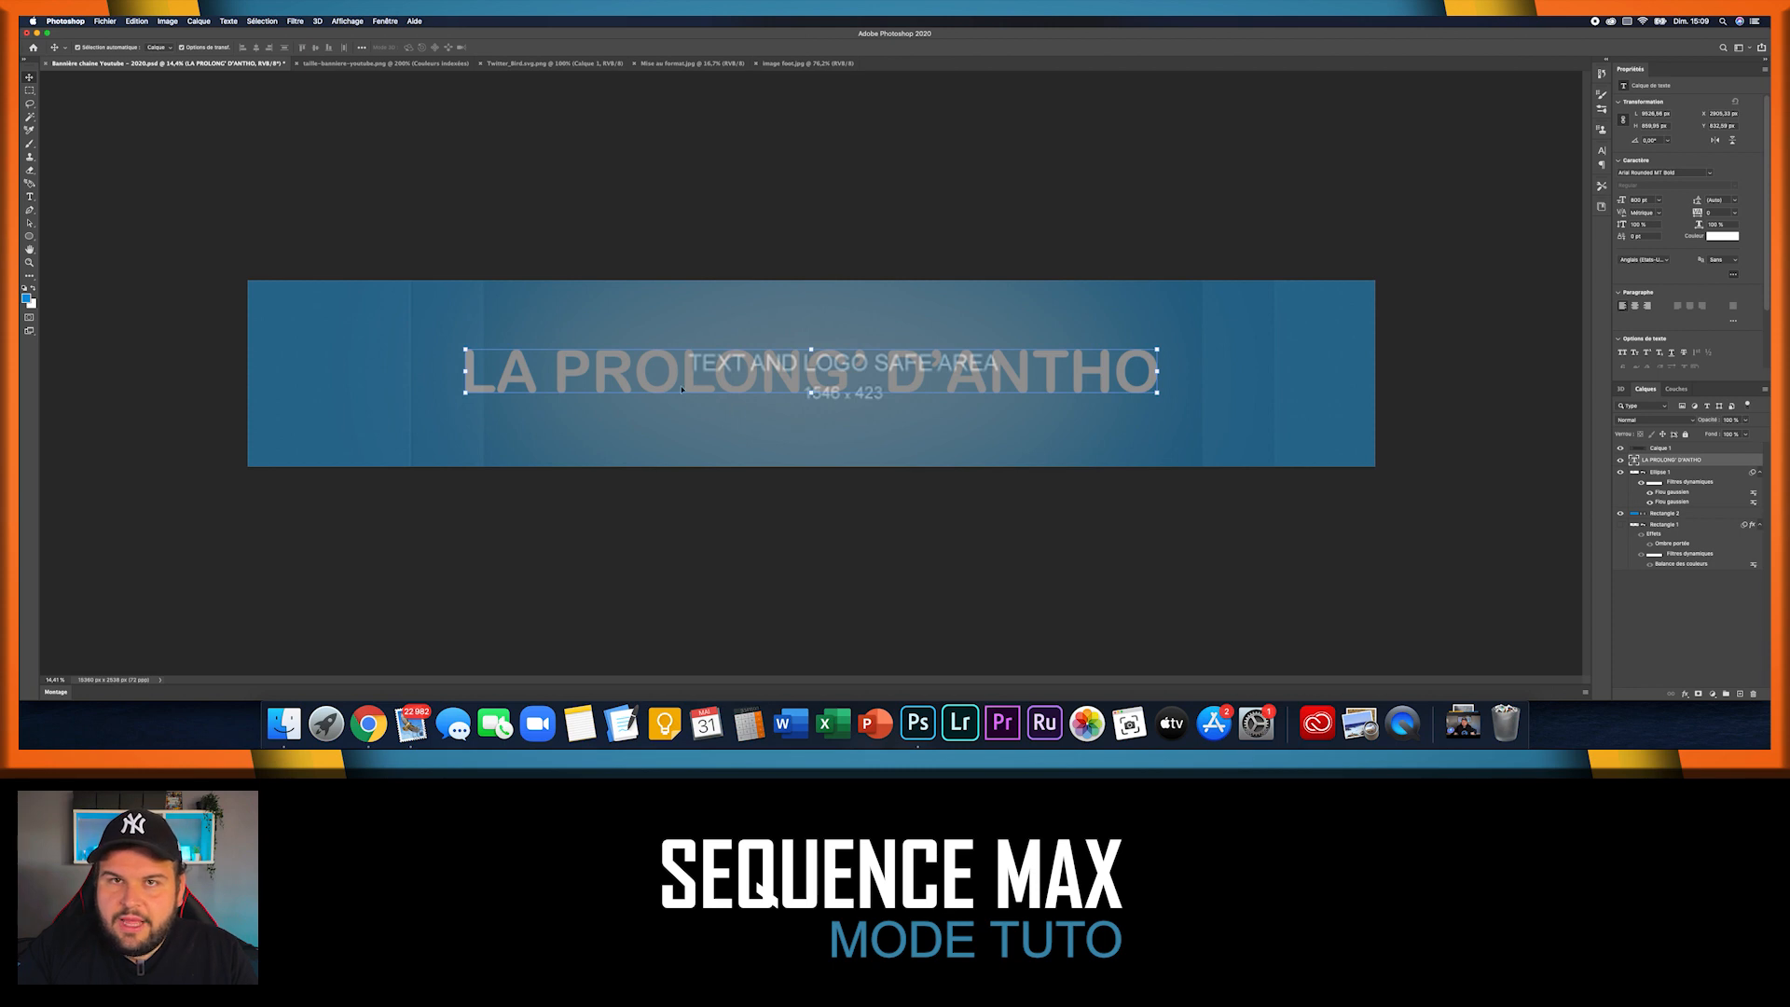
- Reposition the title within the text and logo safe area and rotate its 3D extrusion around the Y axis
drag(699, 368, 1096, 360)
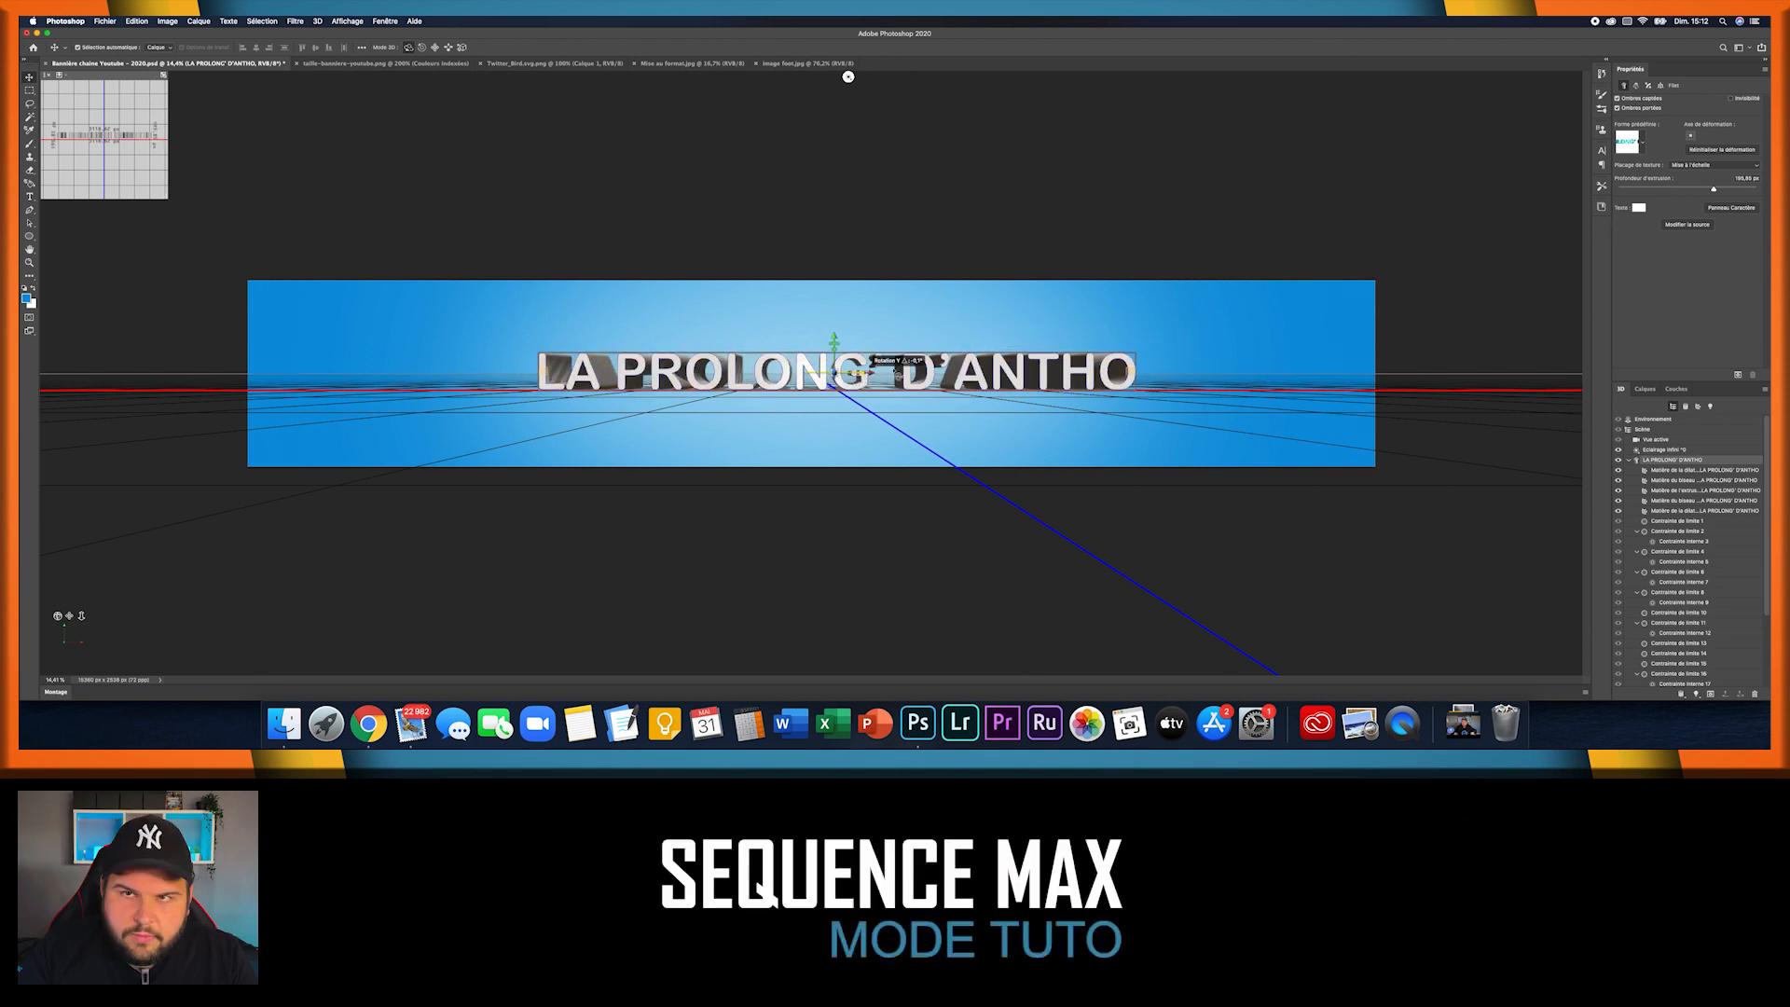
drag(859, 376, 899, 337)
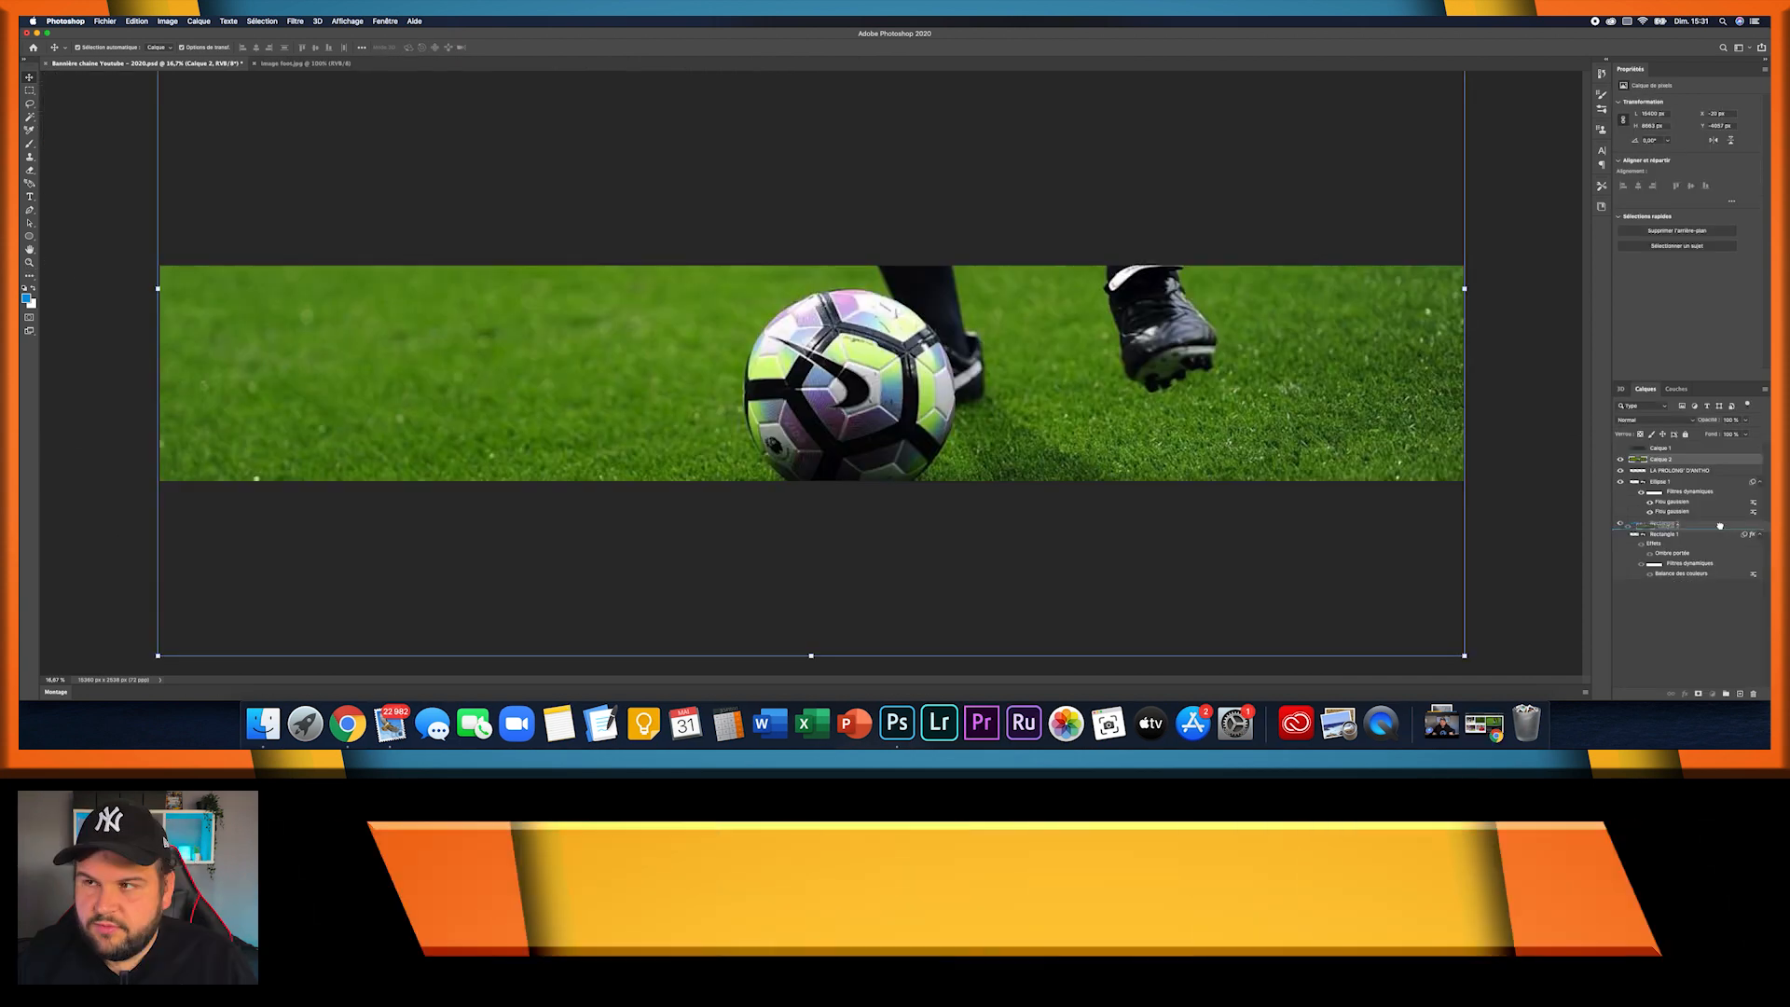
- Place the football photo layer between the ellipse glow and the blue background rectangle, and lower the photo's opacity
drag(1720, 526, 1722, 517)
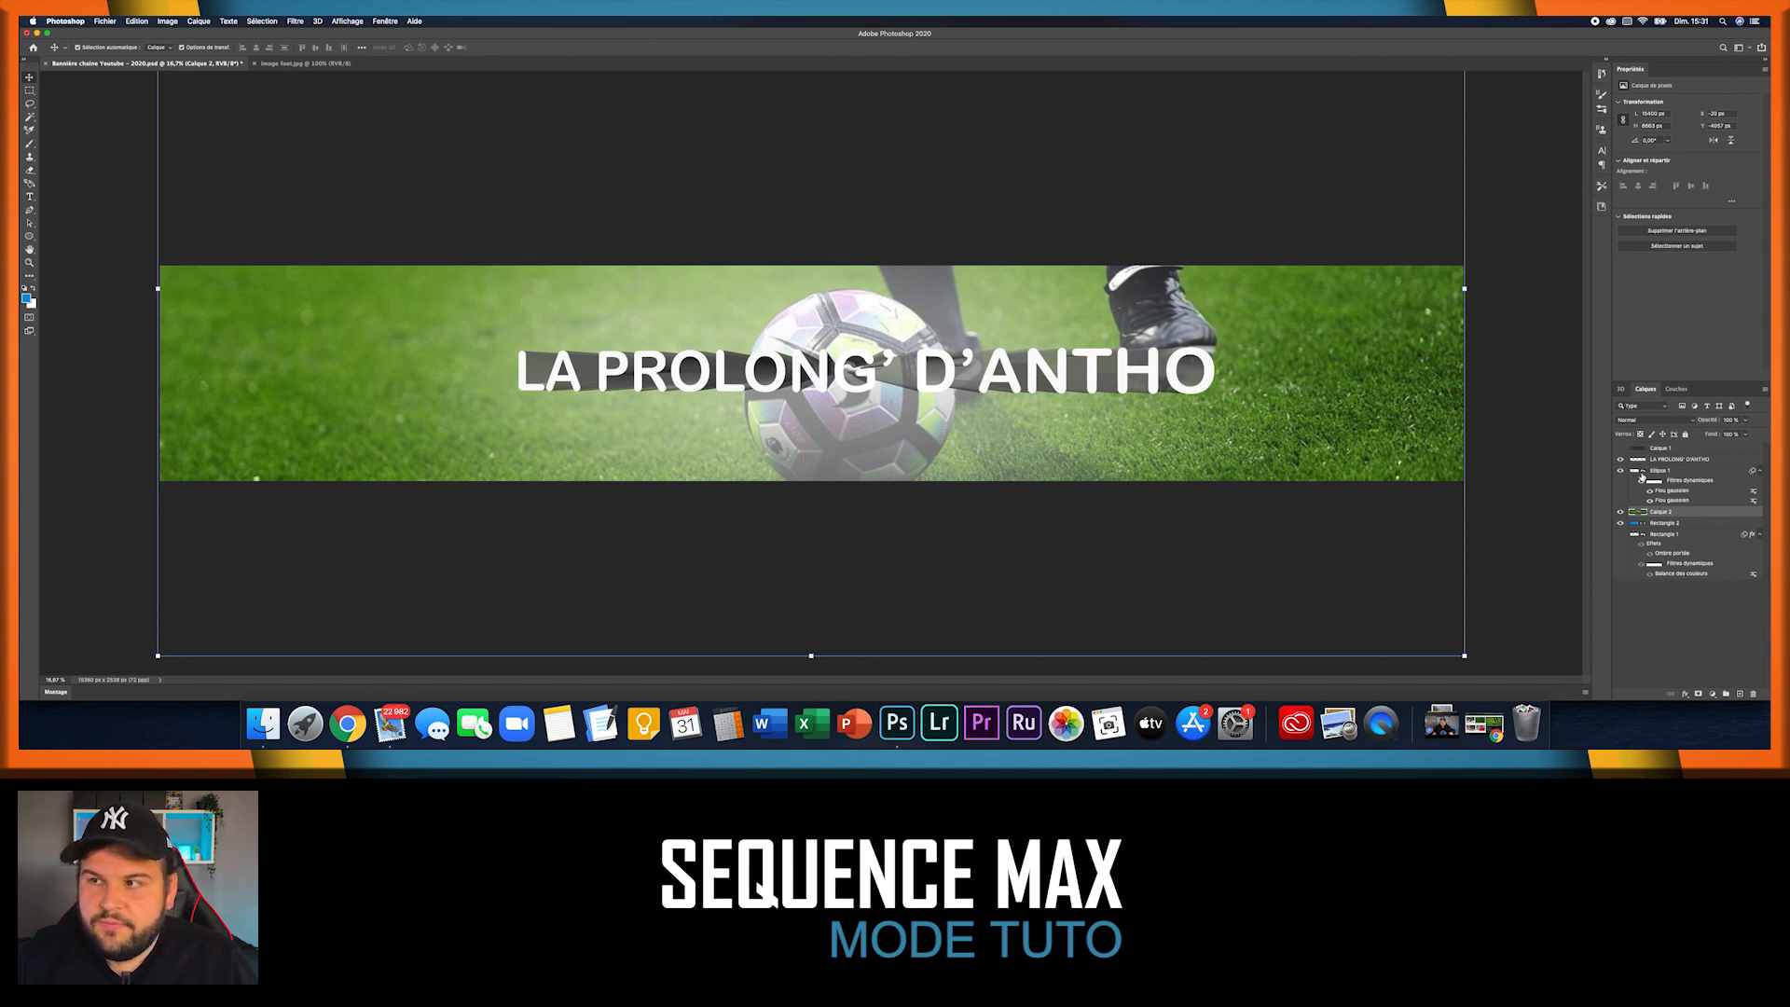
double_click(1721, 515)
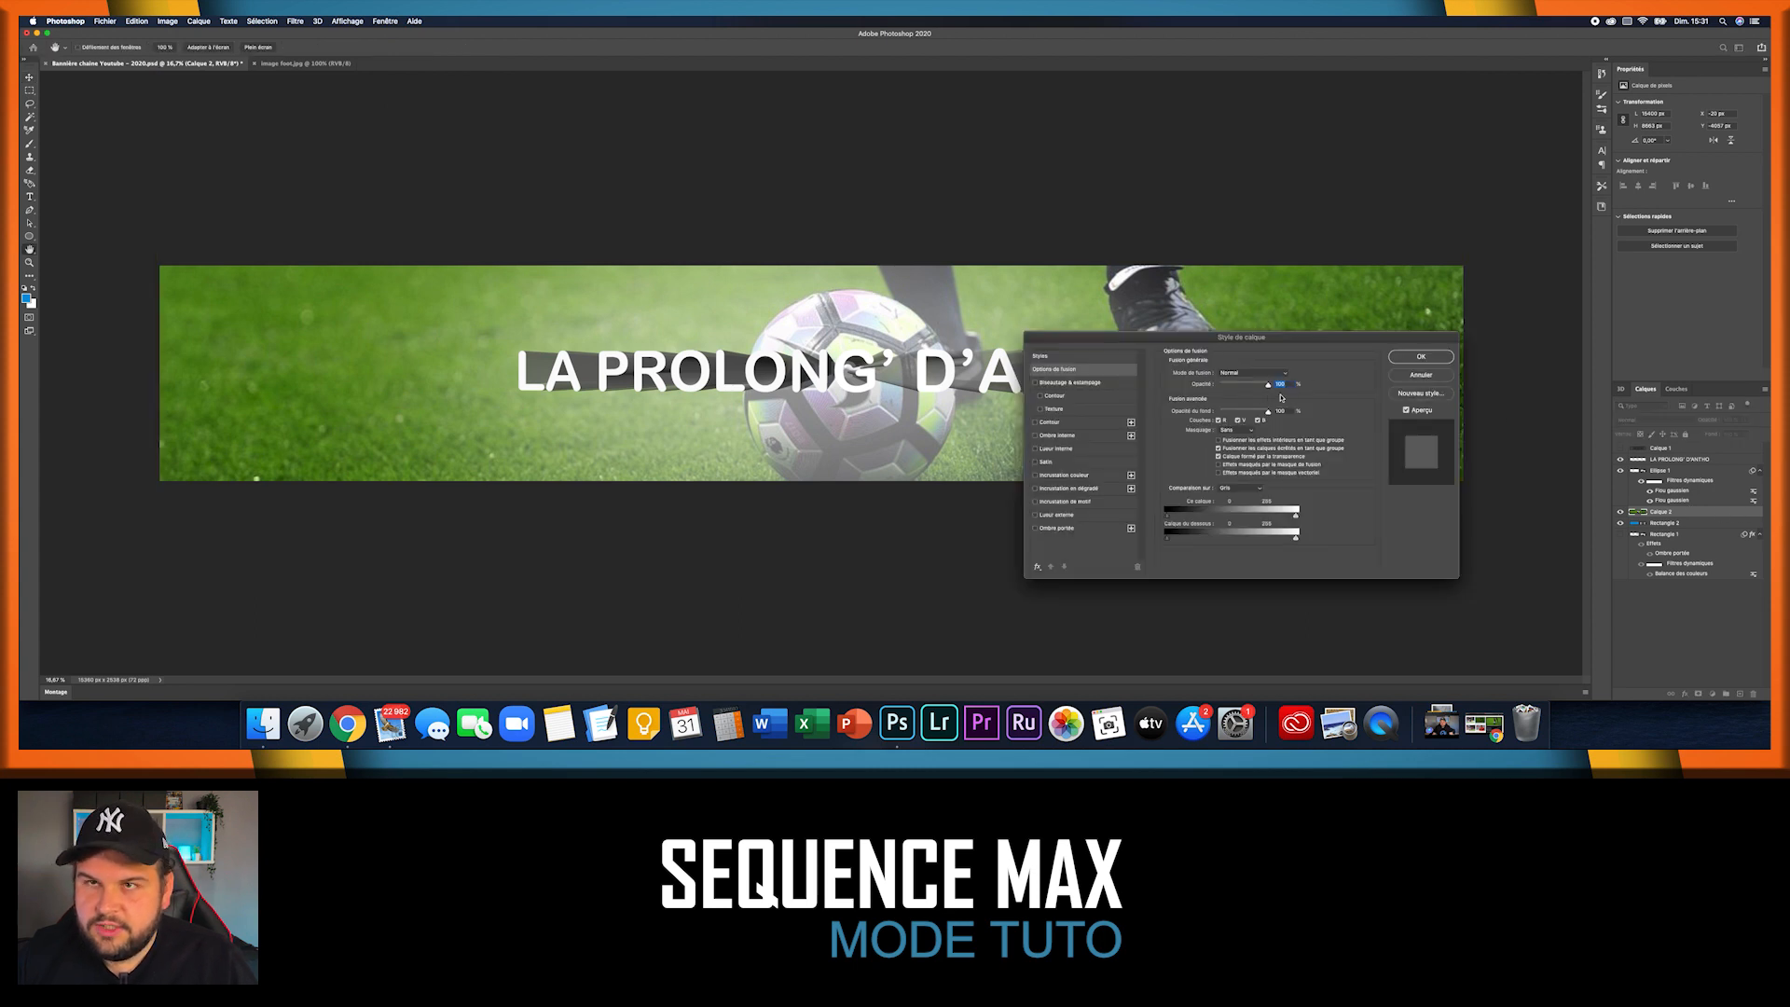
text(50)
drag(1307, 342, 1422, 493)
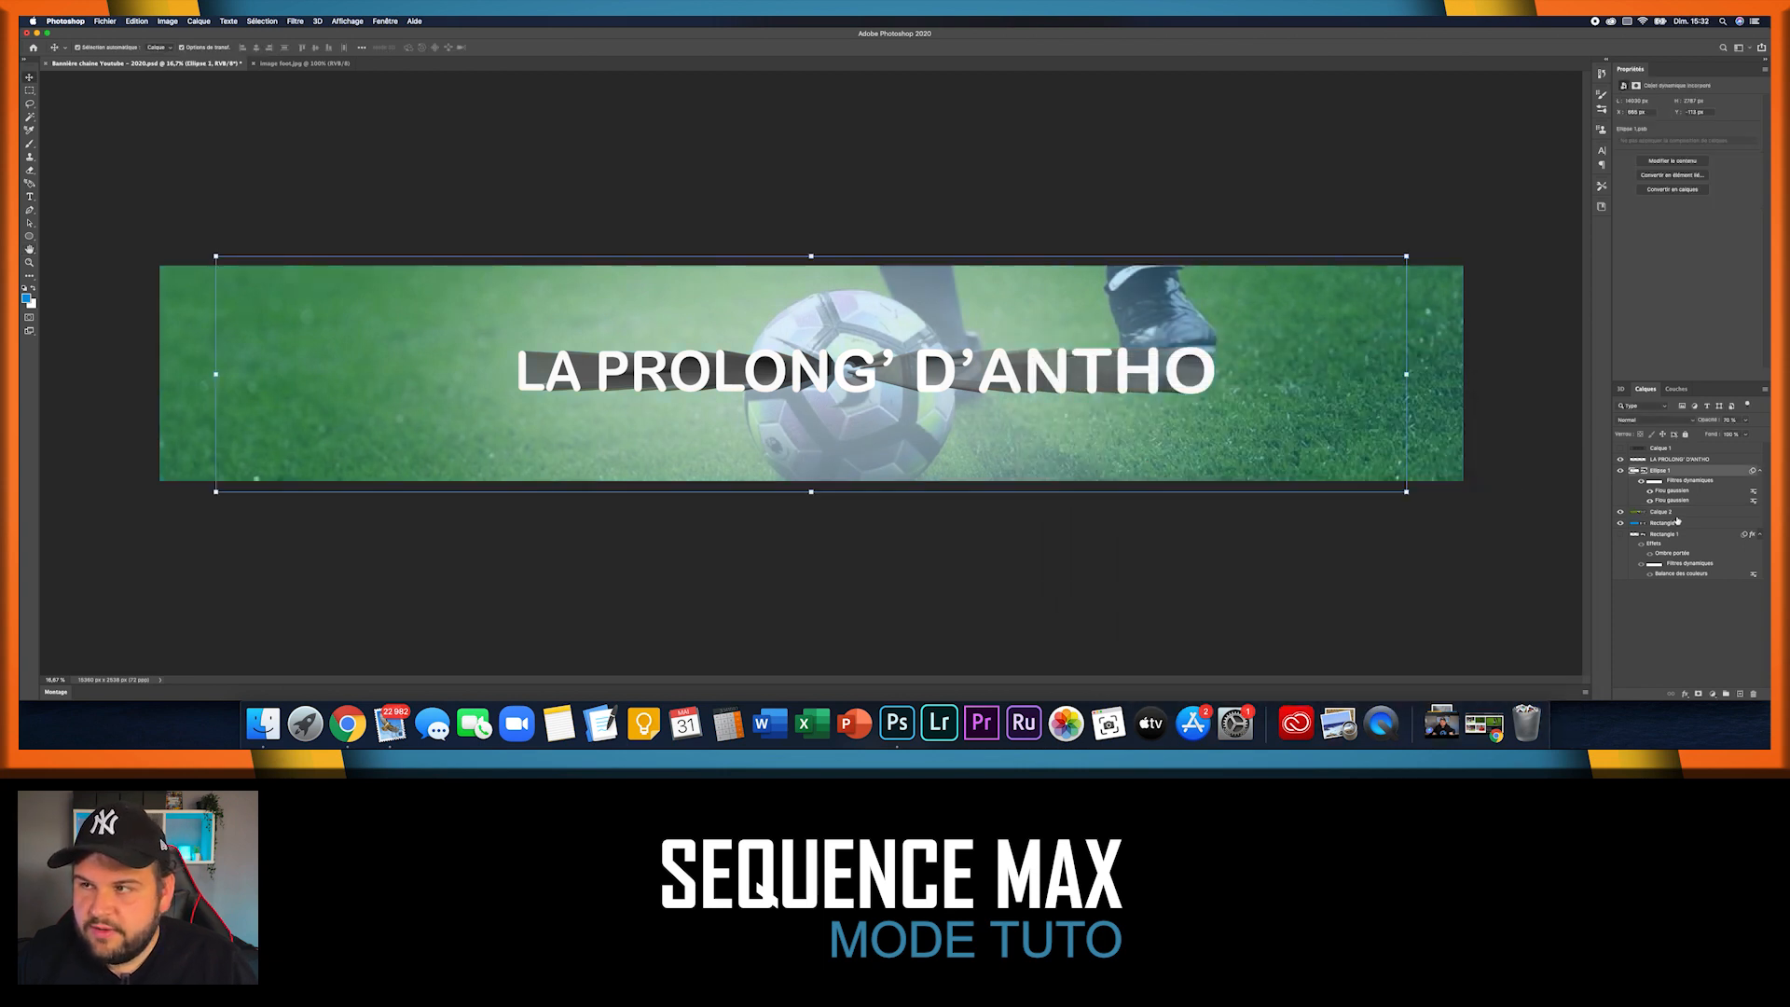
- Shift the football photo to the left so the ball sits under the first half of the title
click(1656, 514)
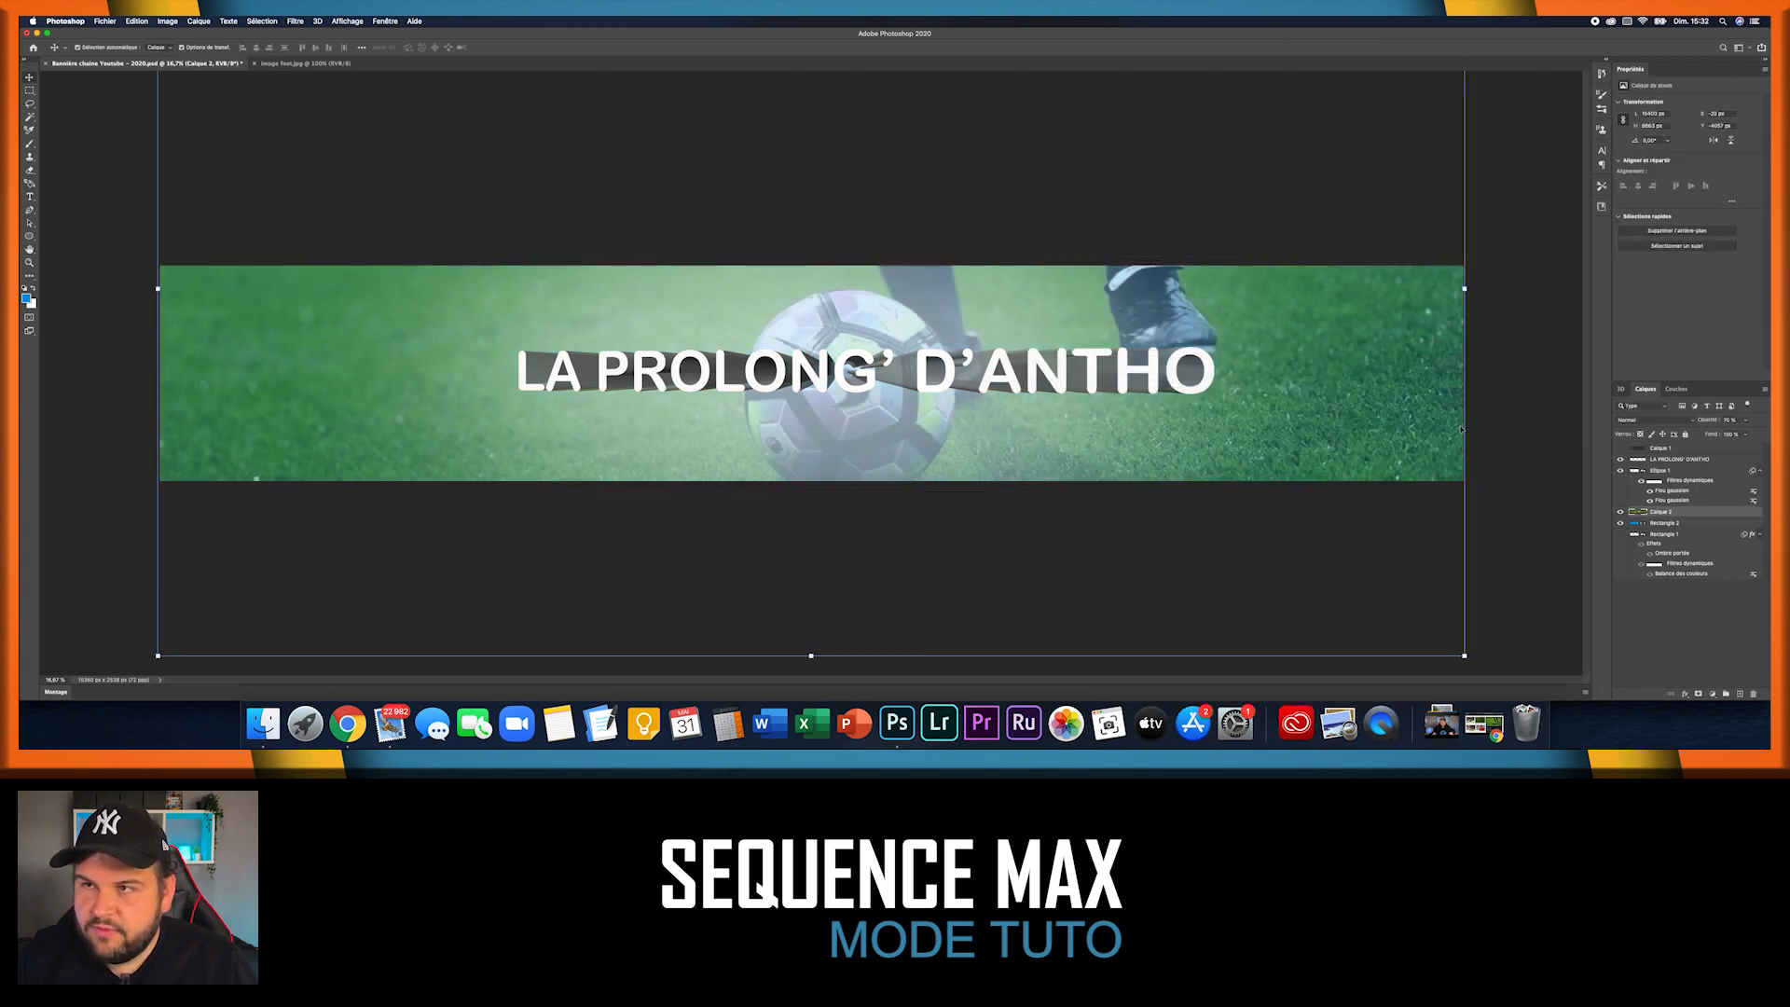
drag(1430, 382, 1233, 357)
key(z)
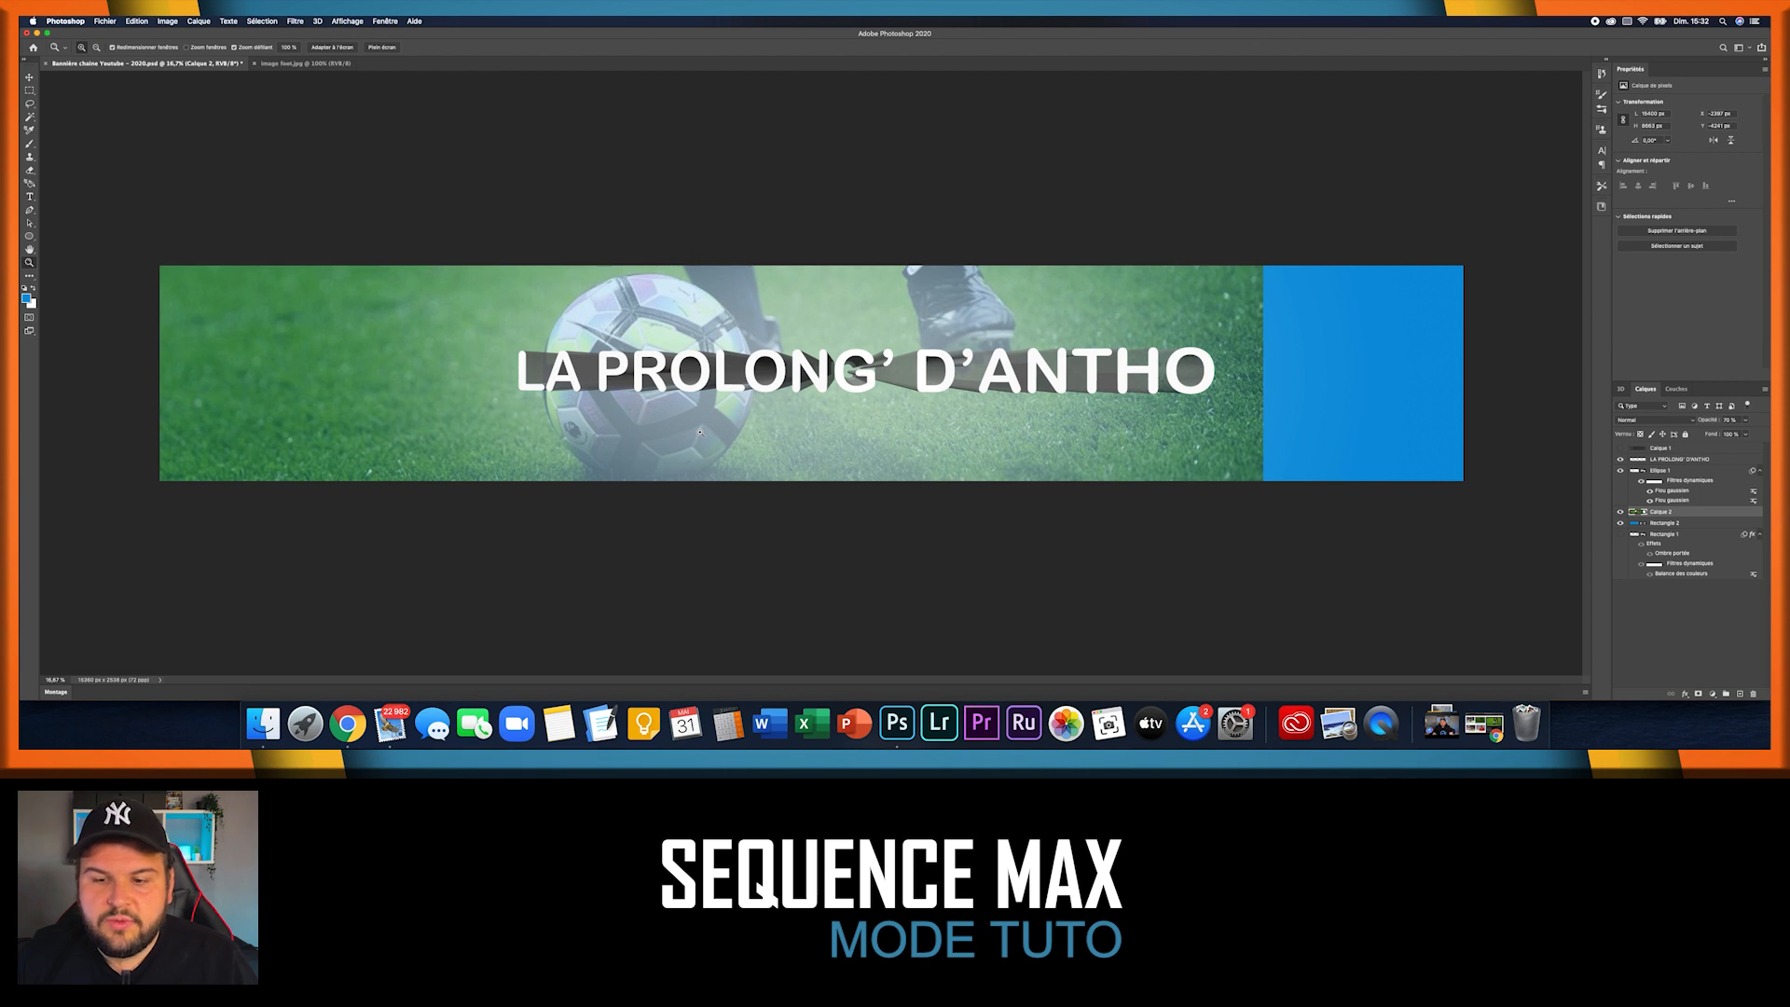
- Desaturate the football photo completely with a Hue/Saturation adjustment, setting the saturation to -100
click(262, 21)
click(262, 21)
click(169, 20)
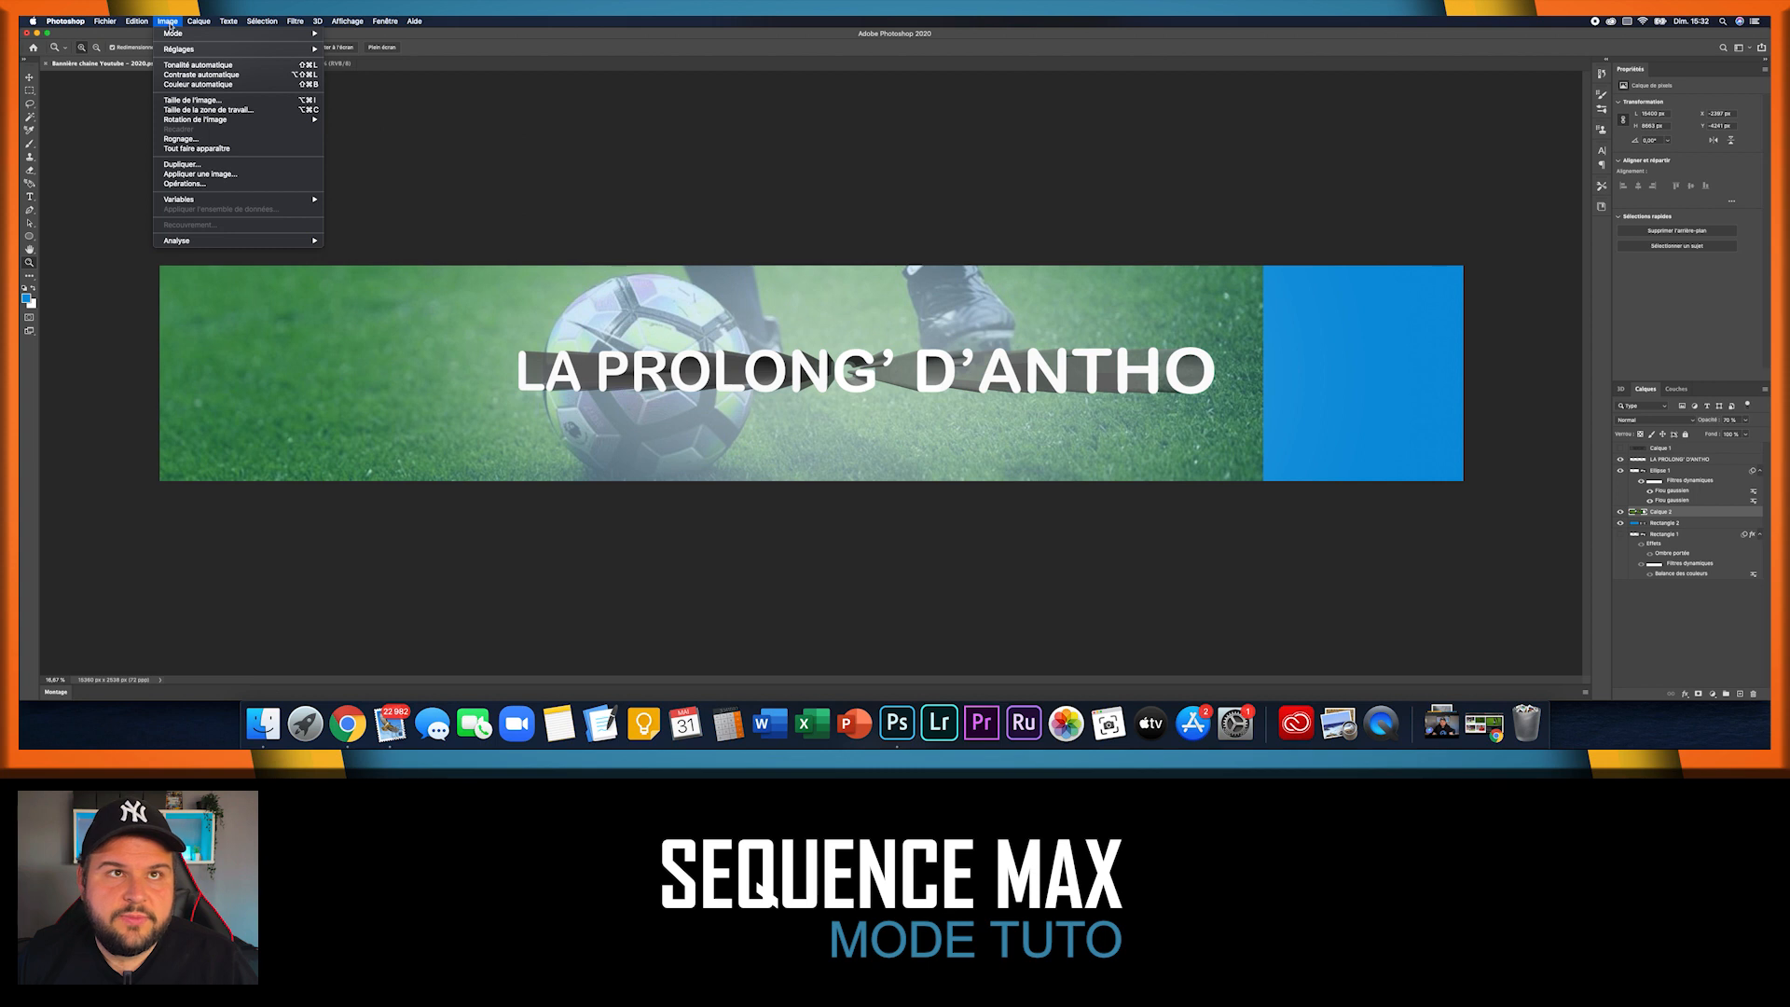
mouse_move(279, 48)
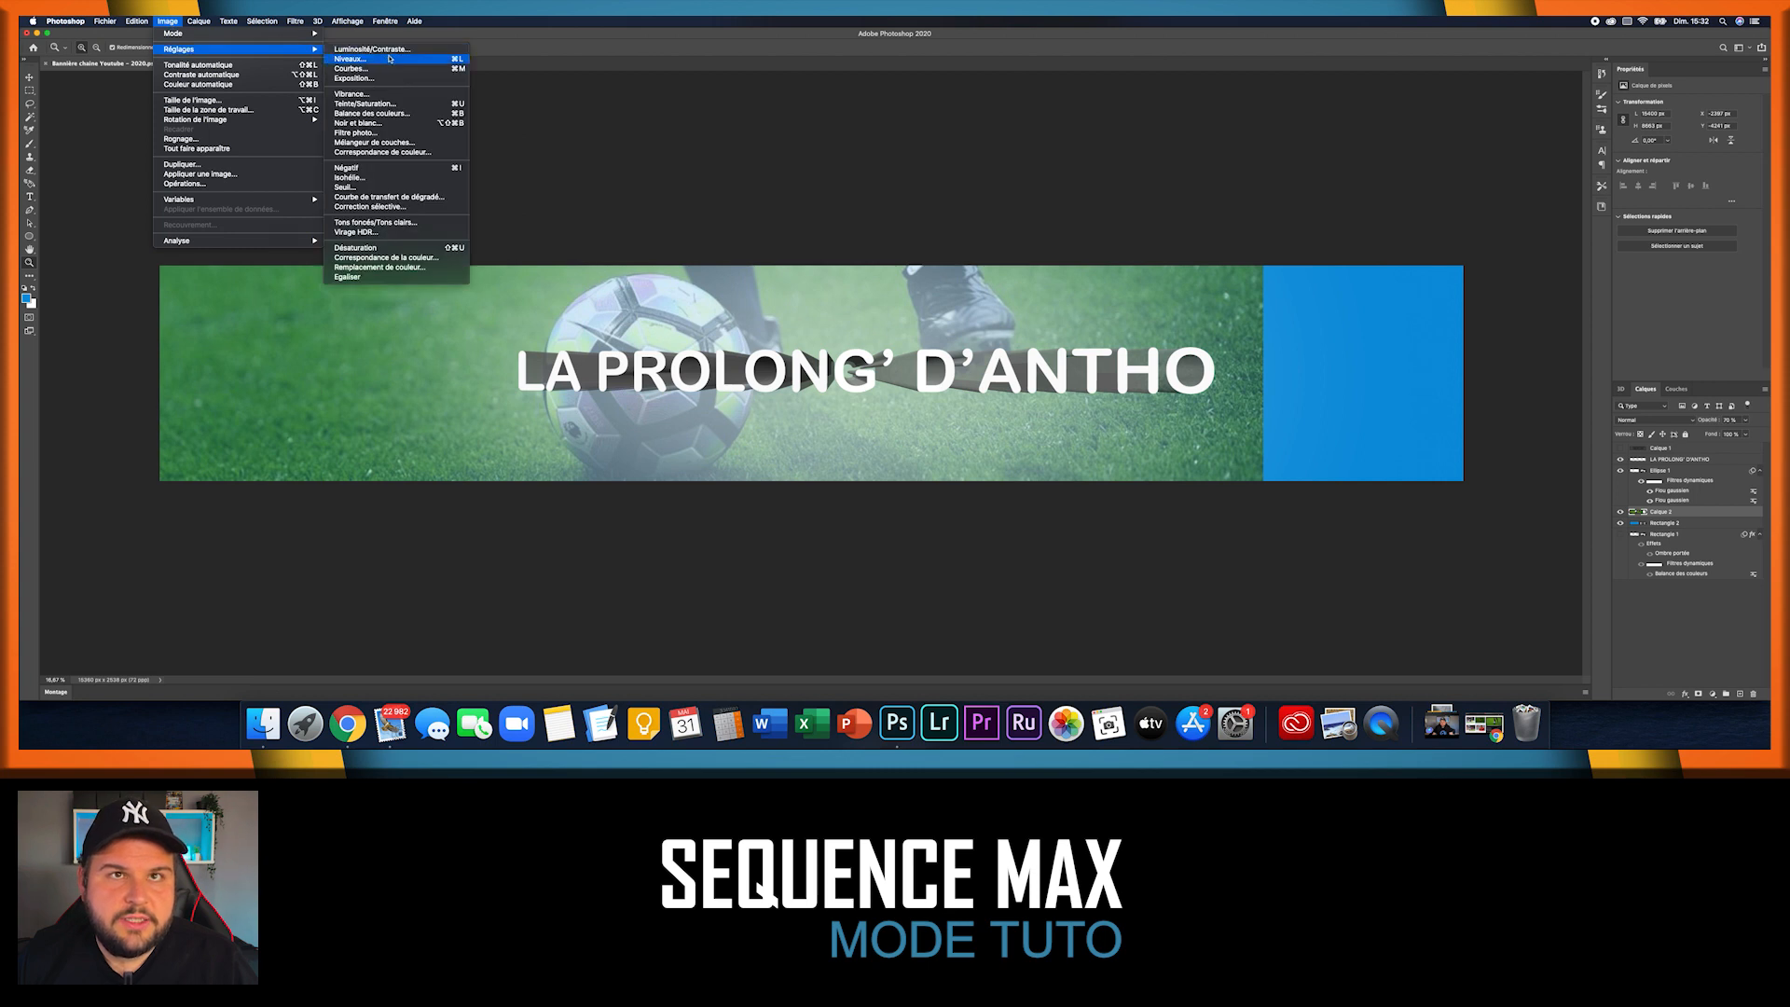
click(365, 104)
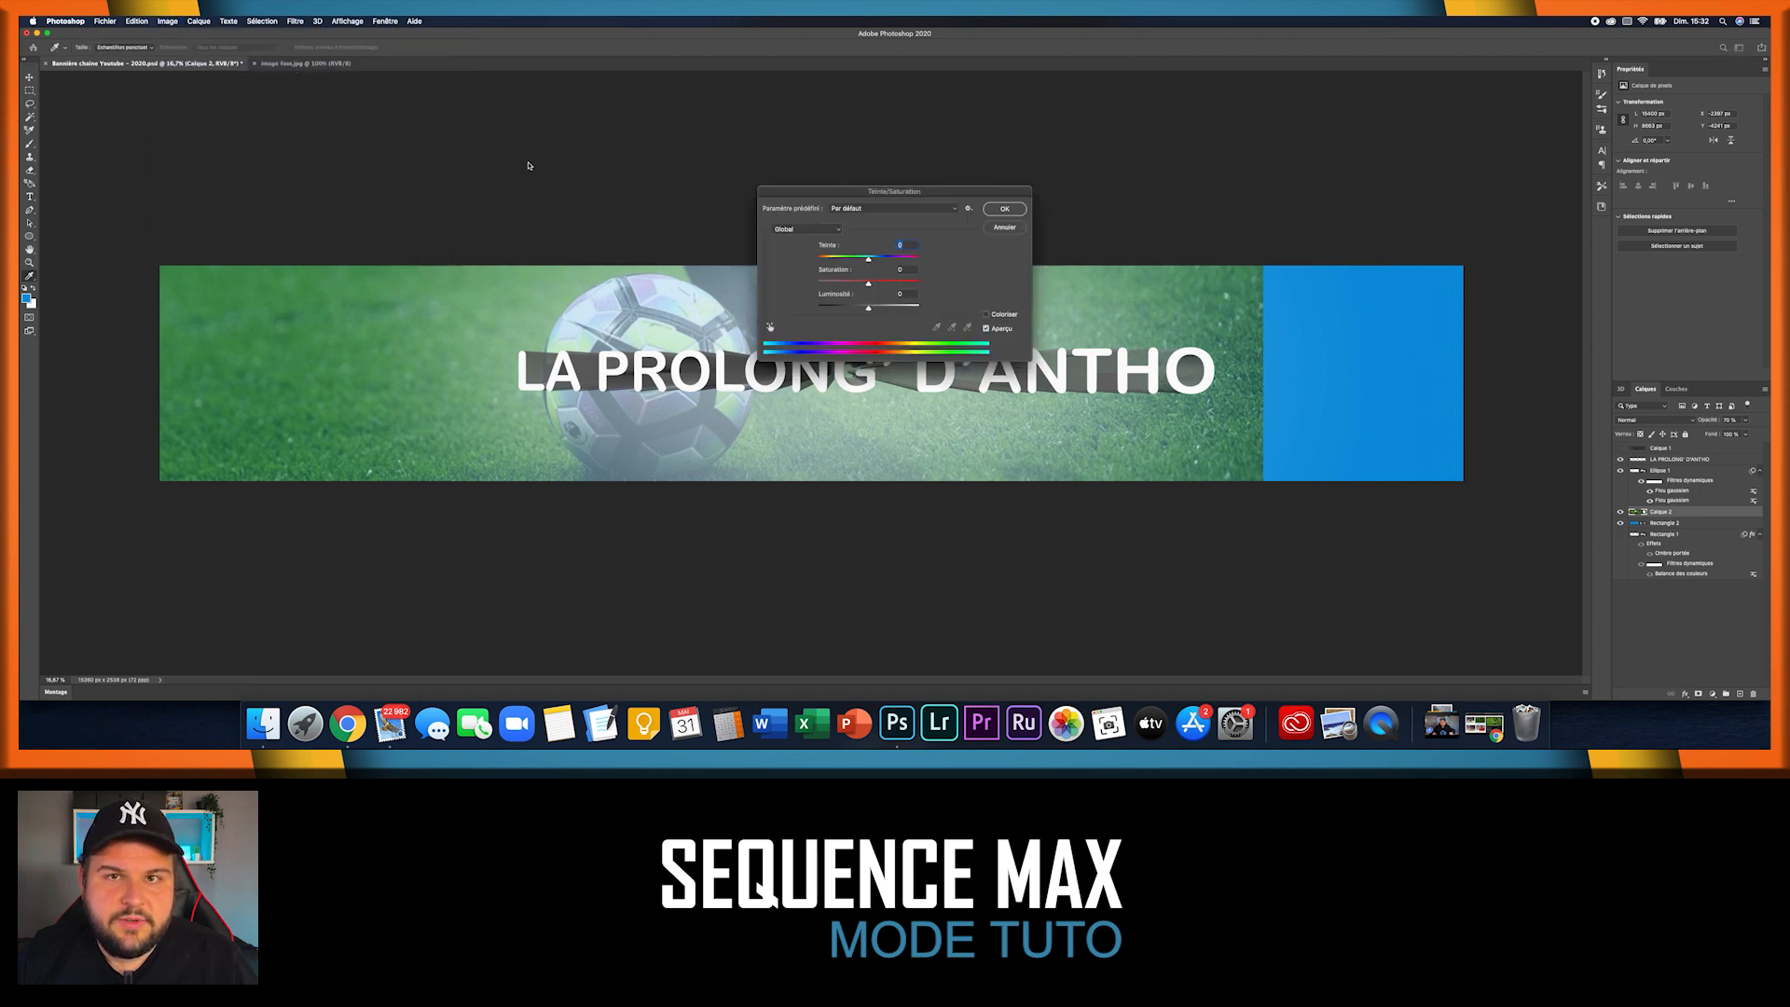
drag(868, 283, 813, 283)
drag(943, 196, 1203, 470)
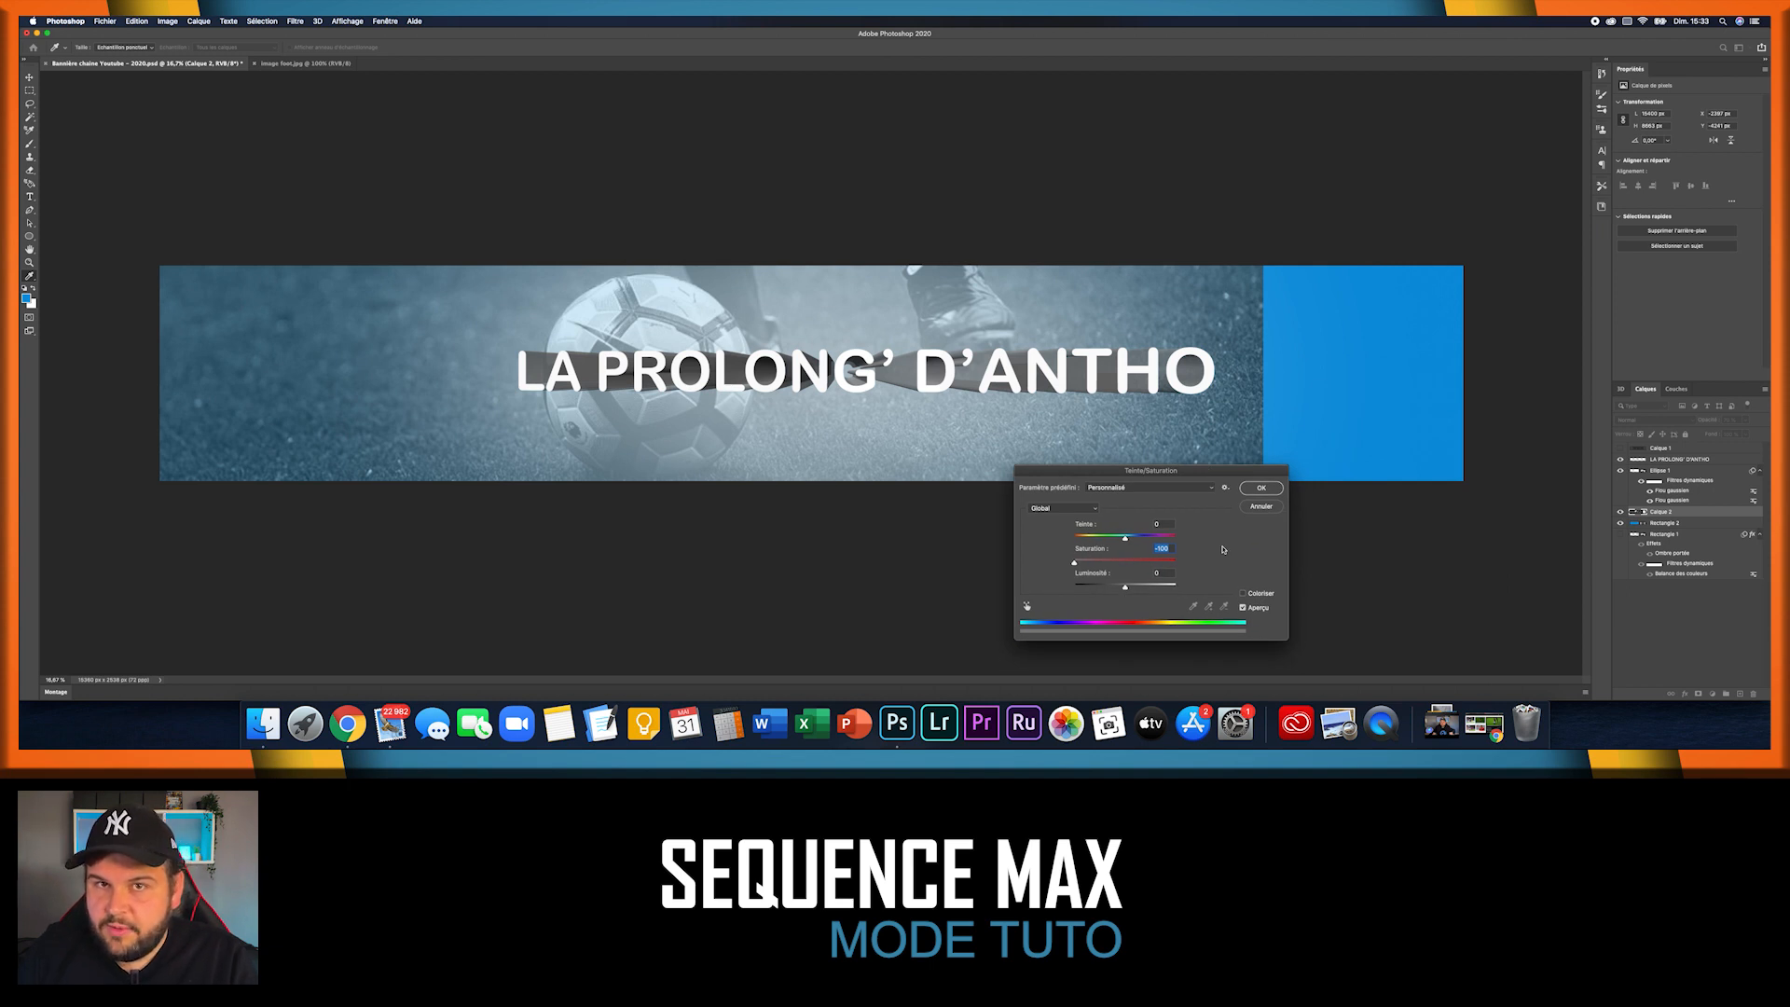
click(1277, 495)
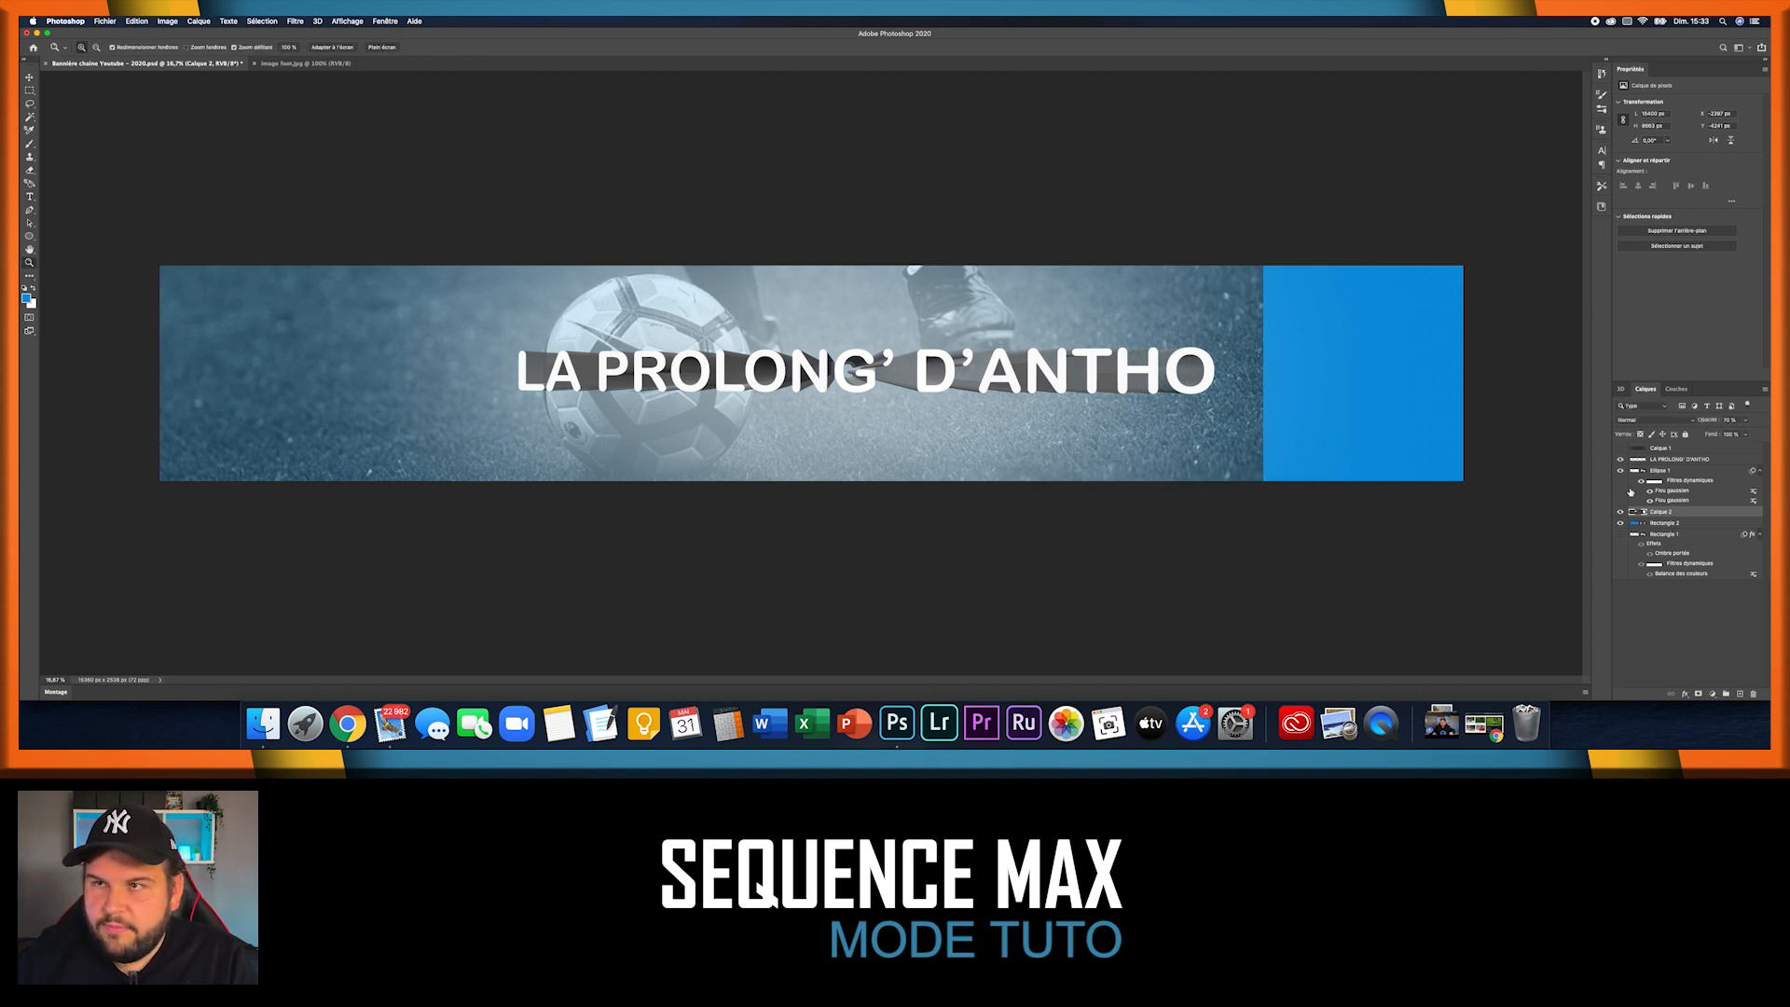
- Set the desaturated football photo layer's opacity to 50% in its blending options
double_click(1688, 513)
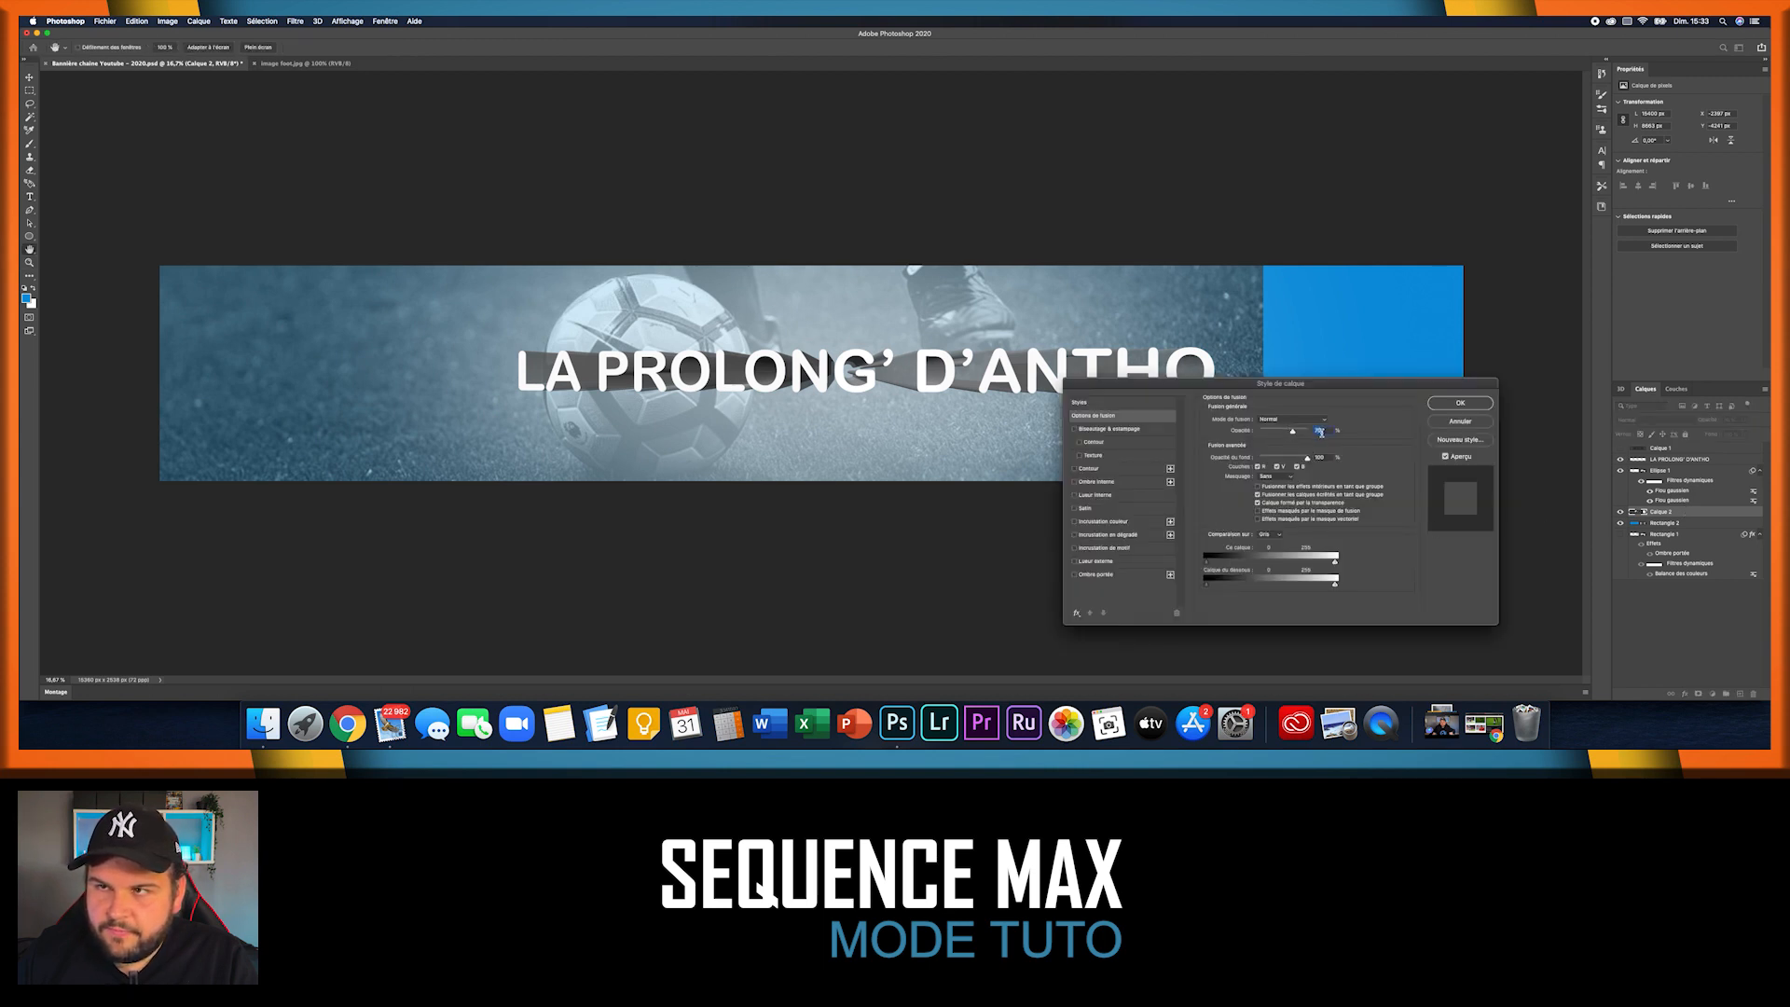
text(50)
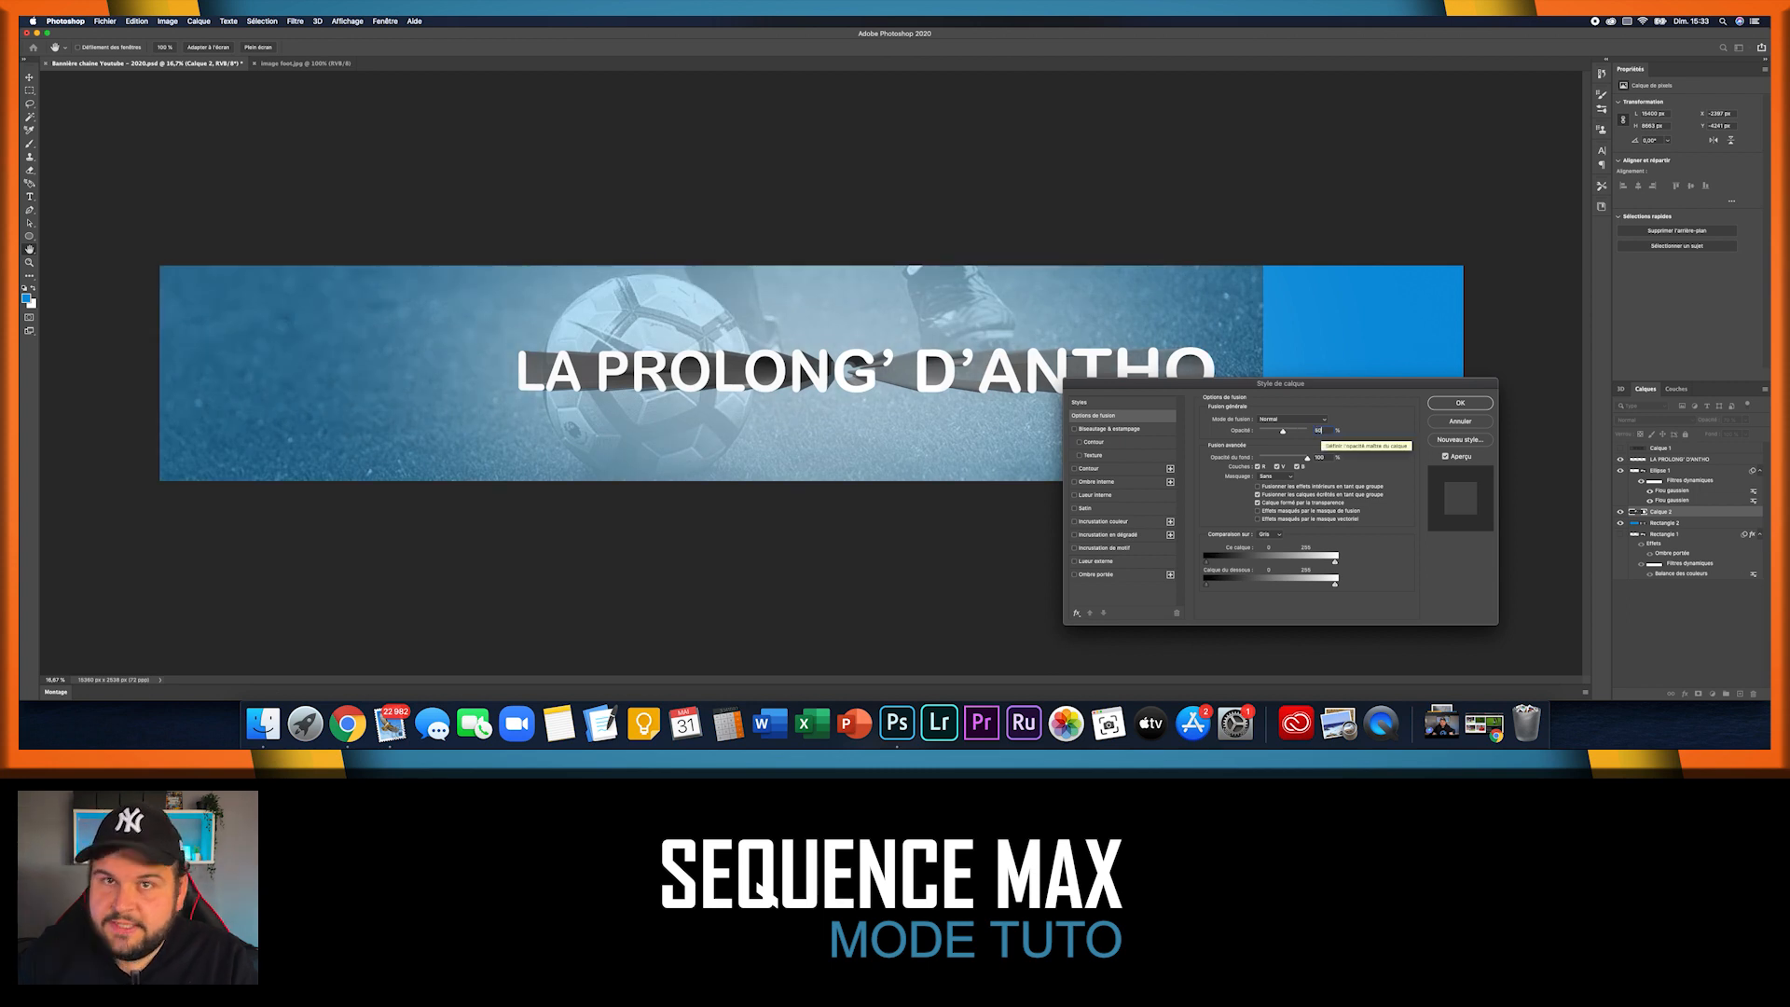
click(1460, 403)
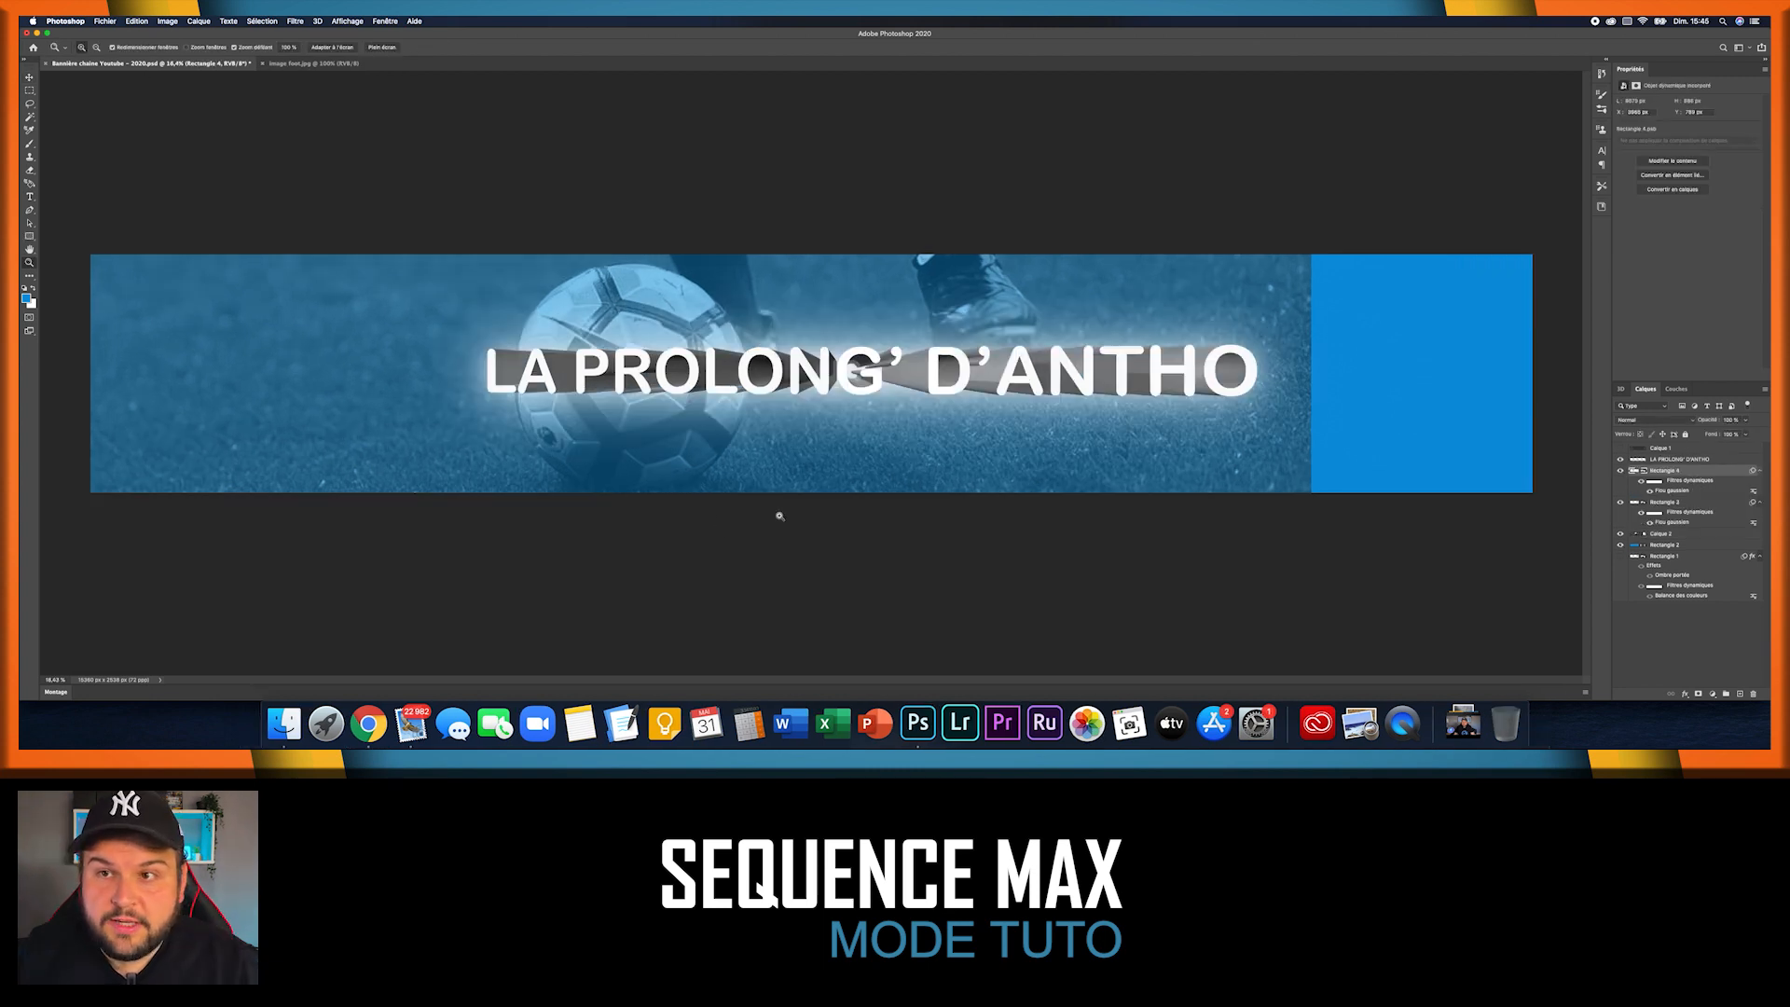
- Draw a rounded rectangle spanning the title's width just below the title and fill it with red
click(31, 239)
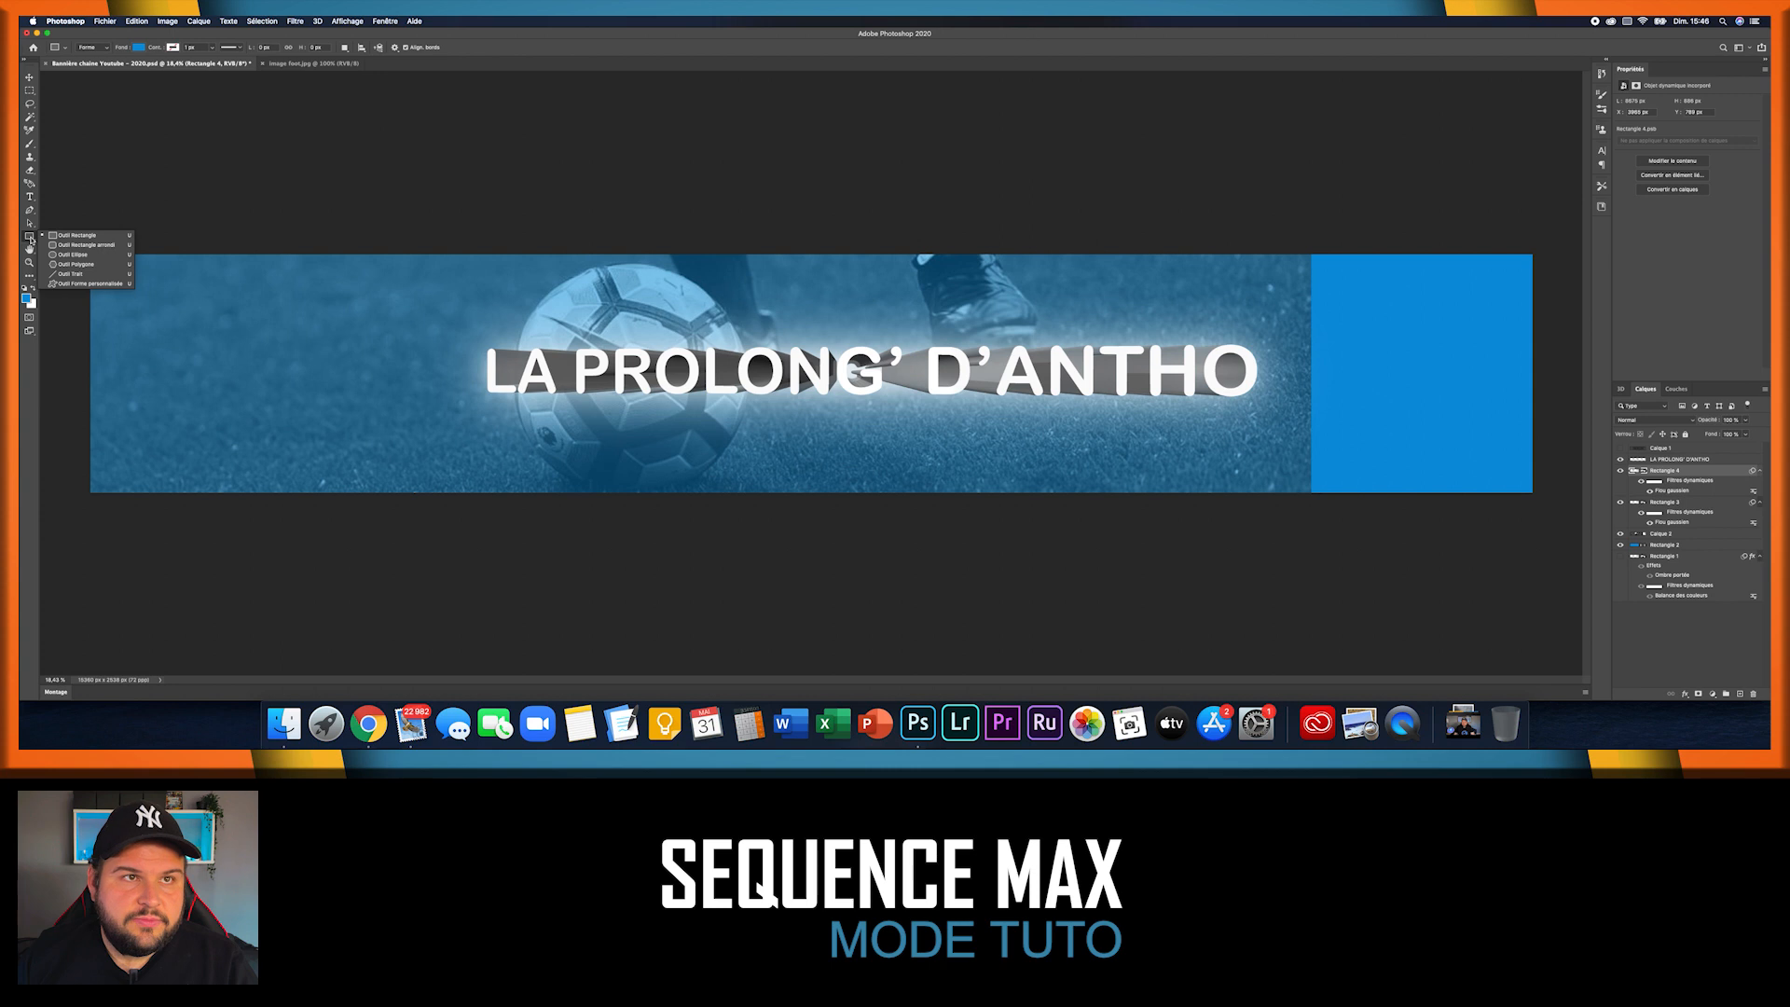
click(60, 245)
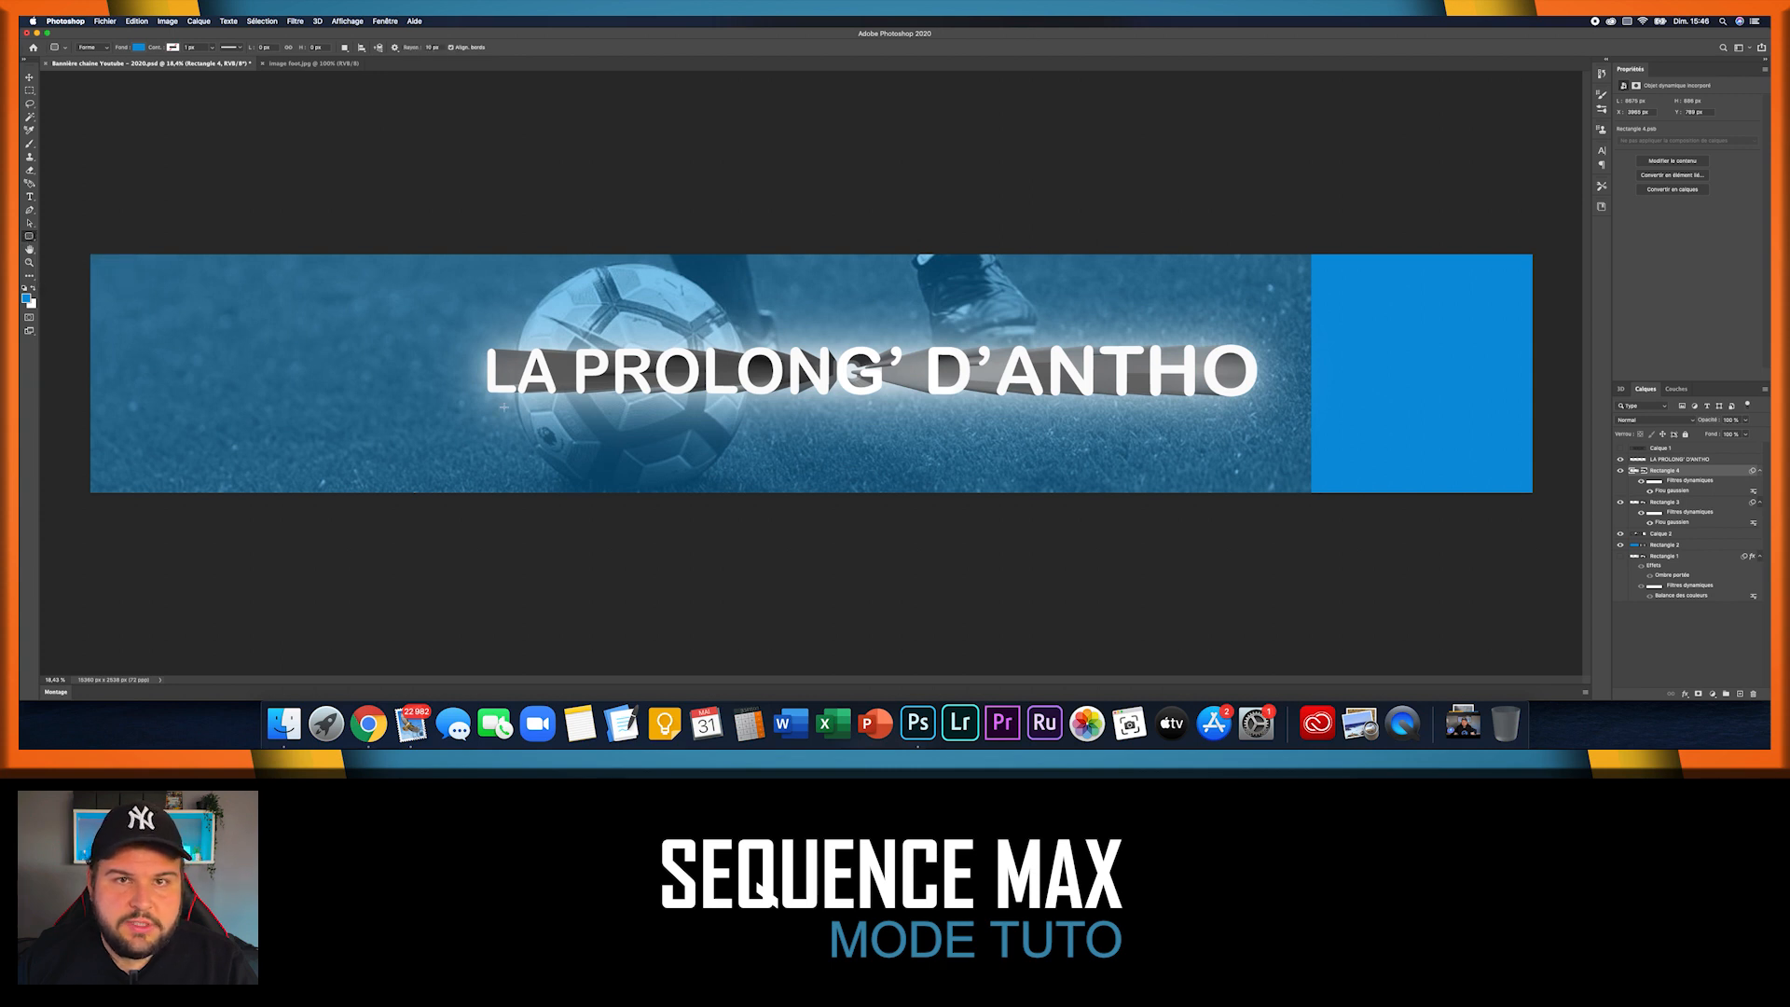
drag(503, 407, 1250, 457)
click(1625, 134)
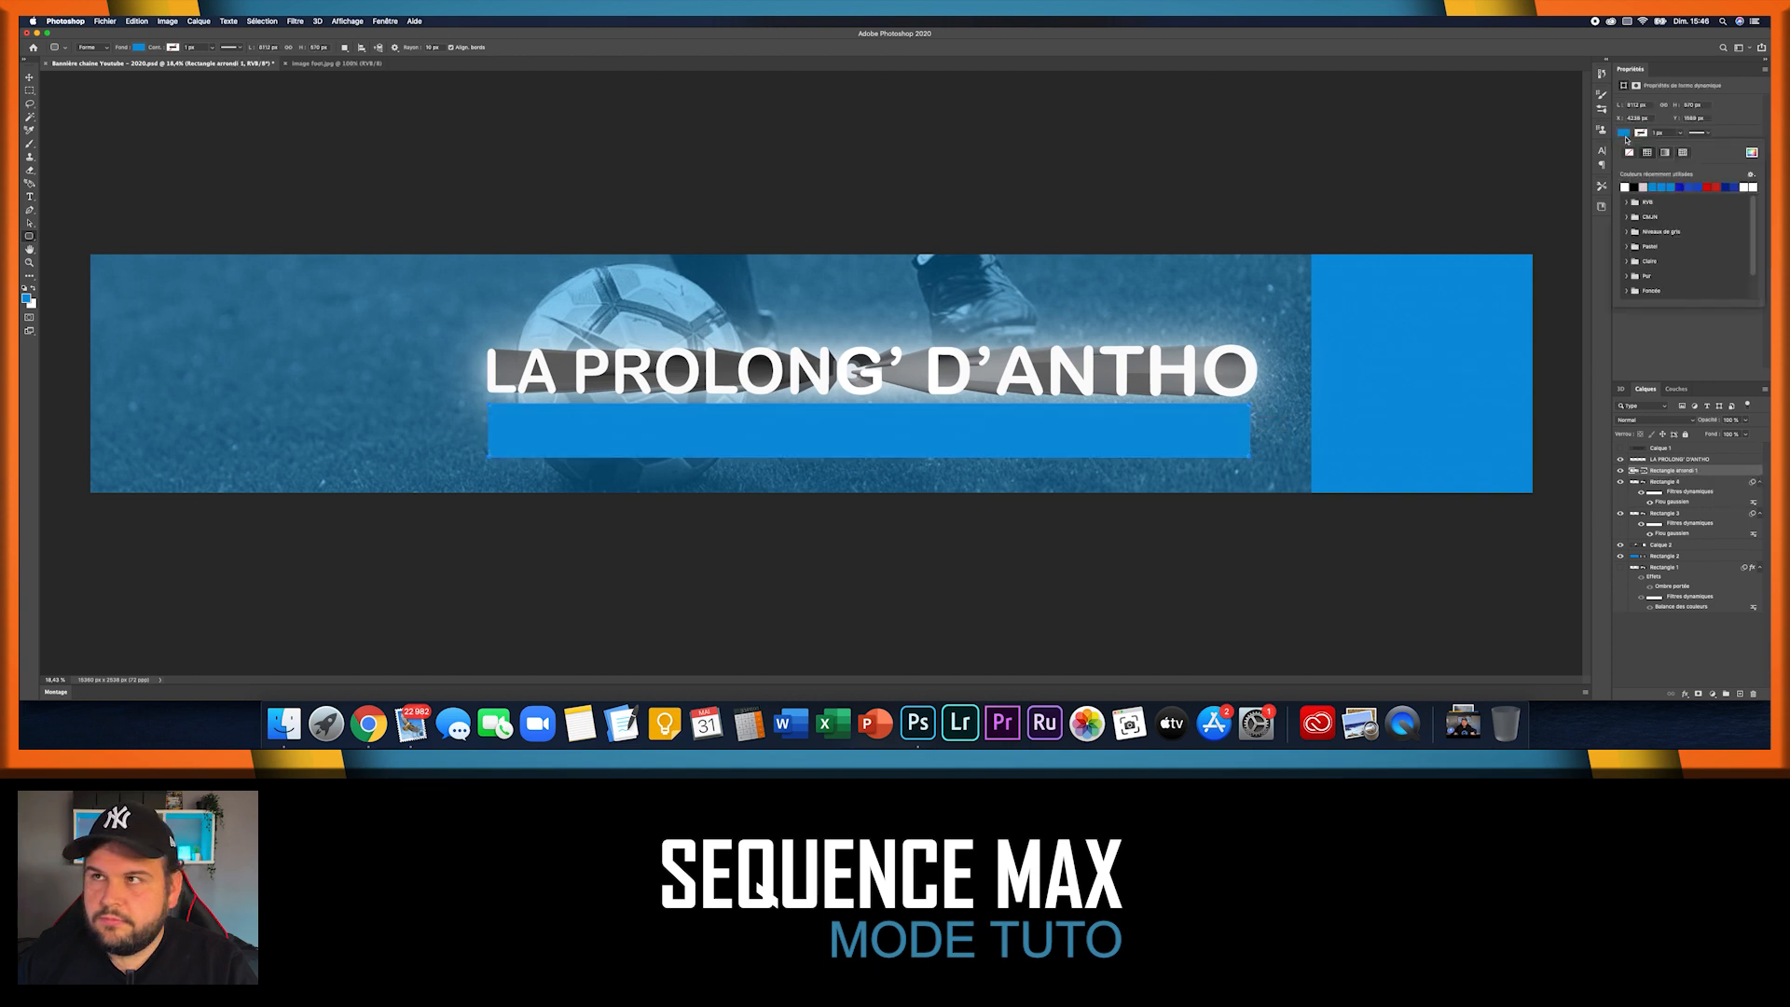
click(1709, 186)
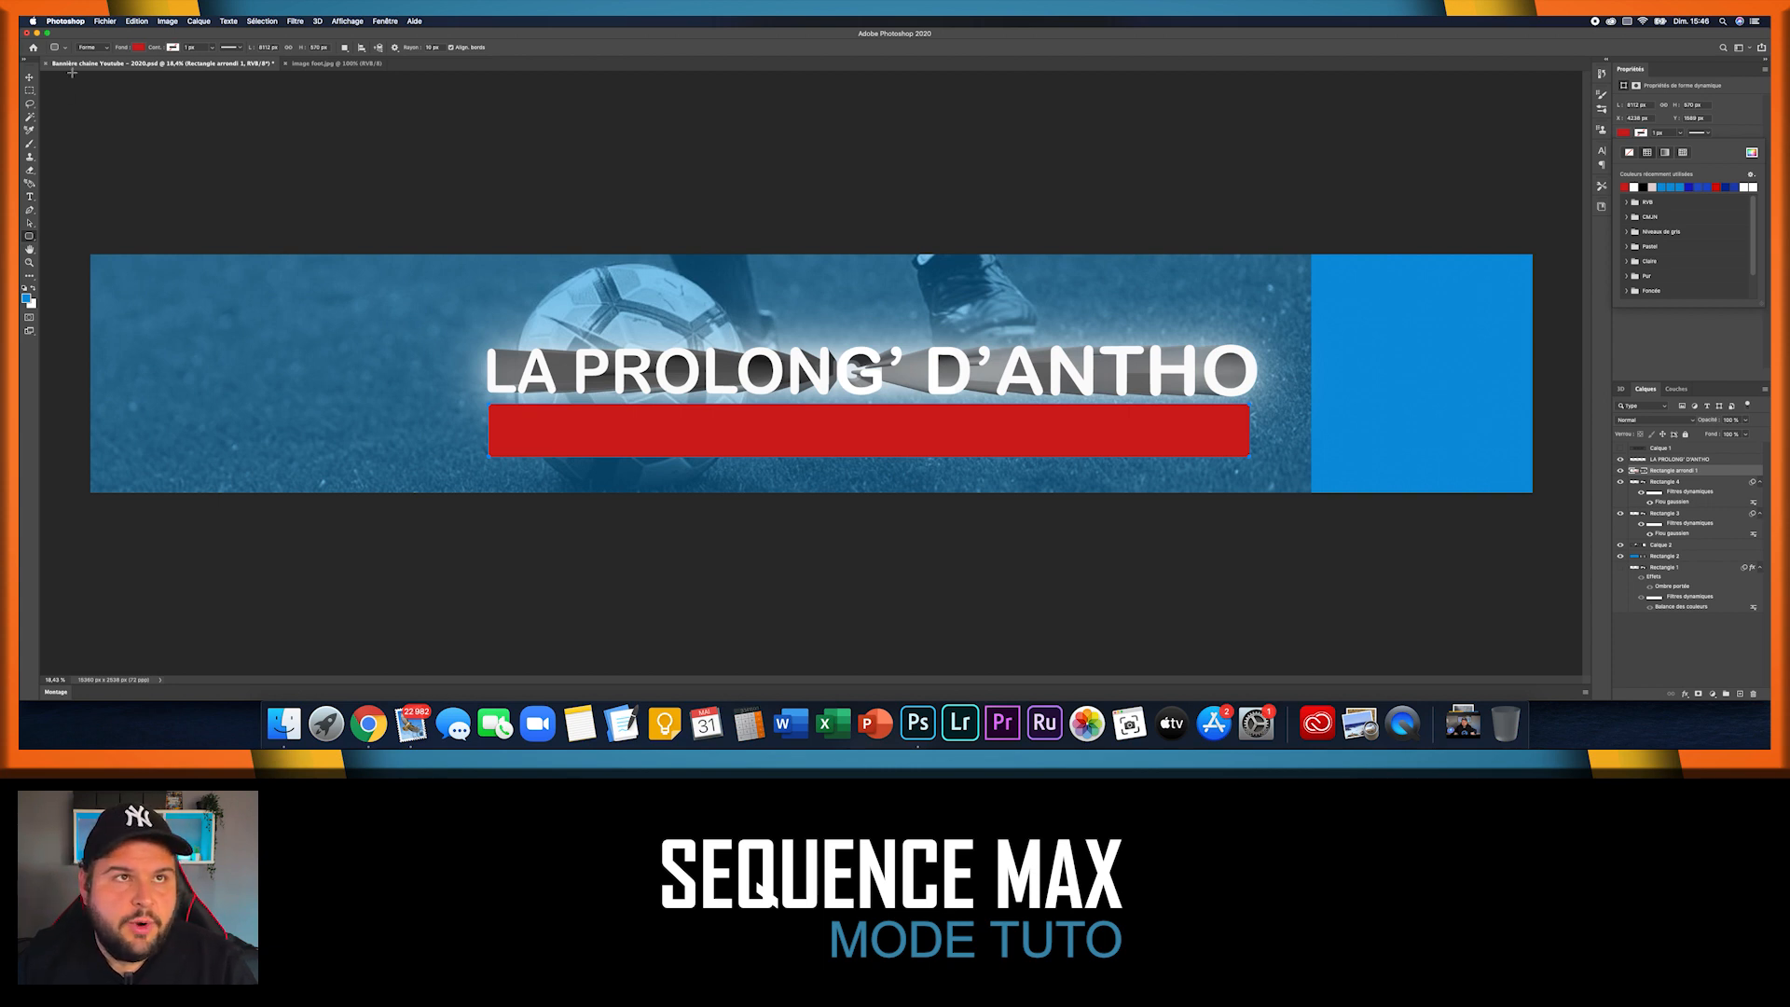
- Stretch the red rounded rectangle horizontally so its right edge lines up with the end of the title
click(29, 77)
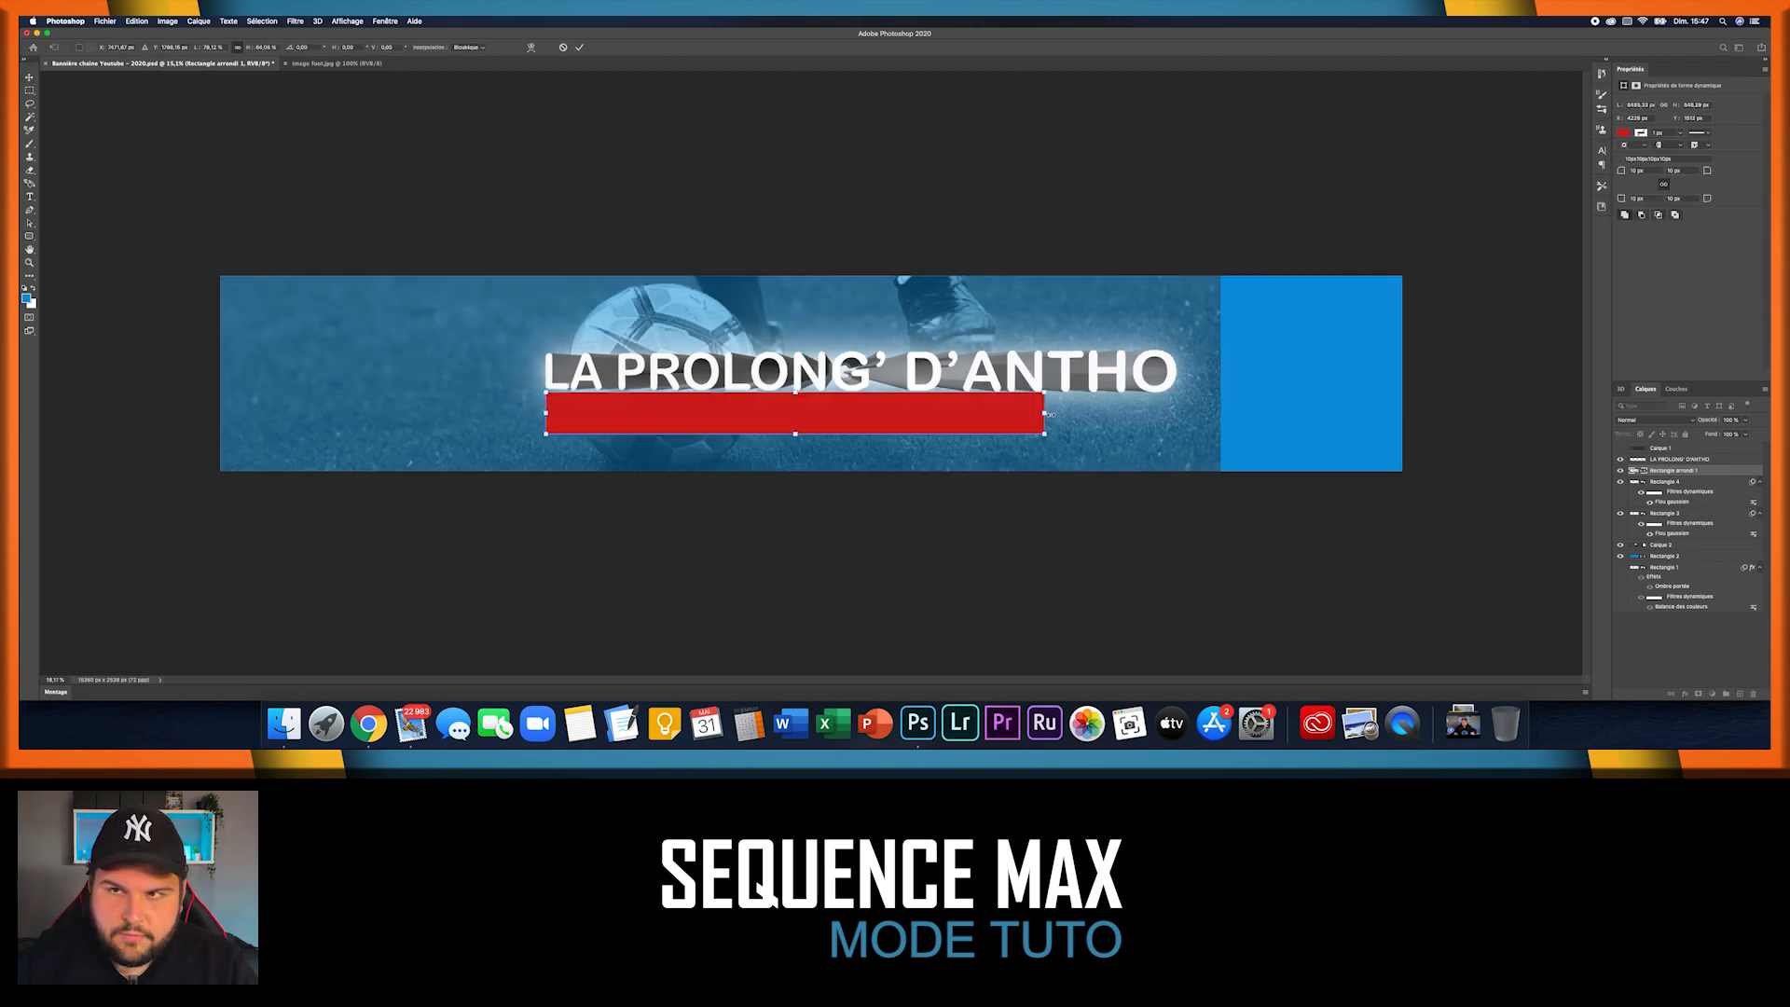
drag(1063, 419, 1178, 420)
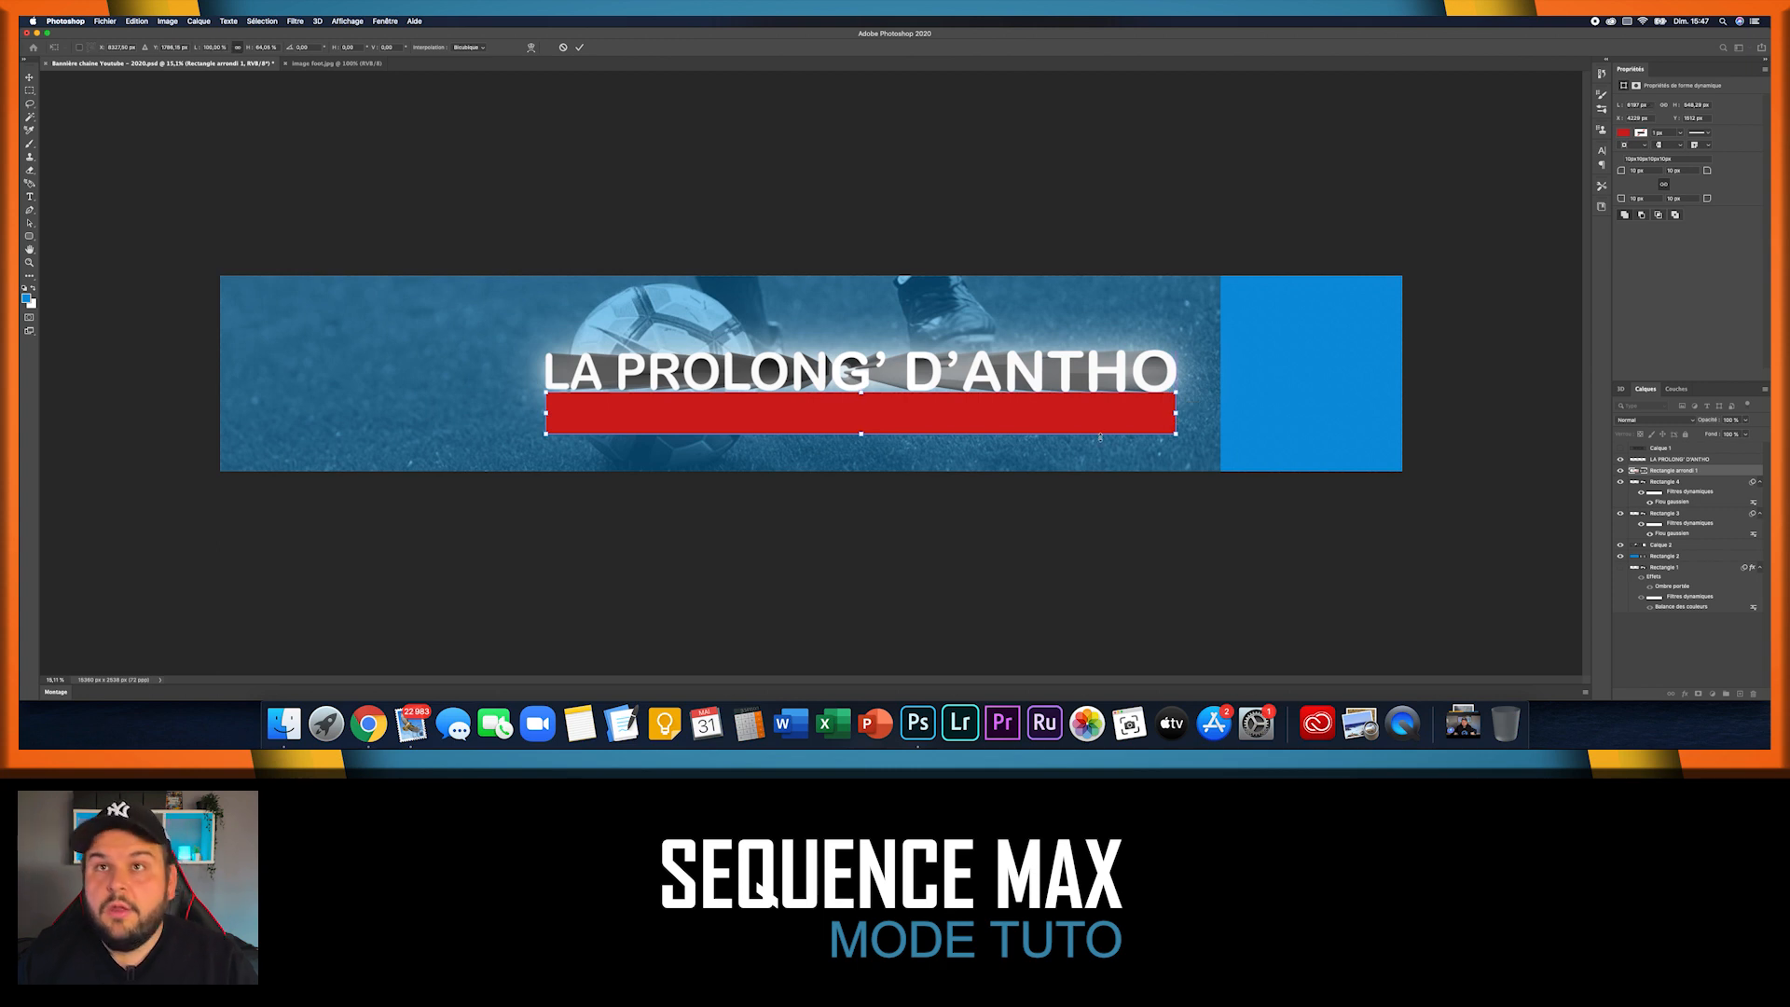